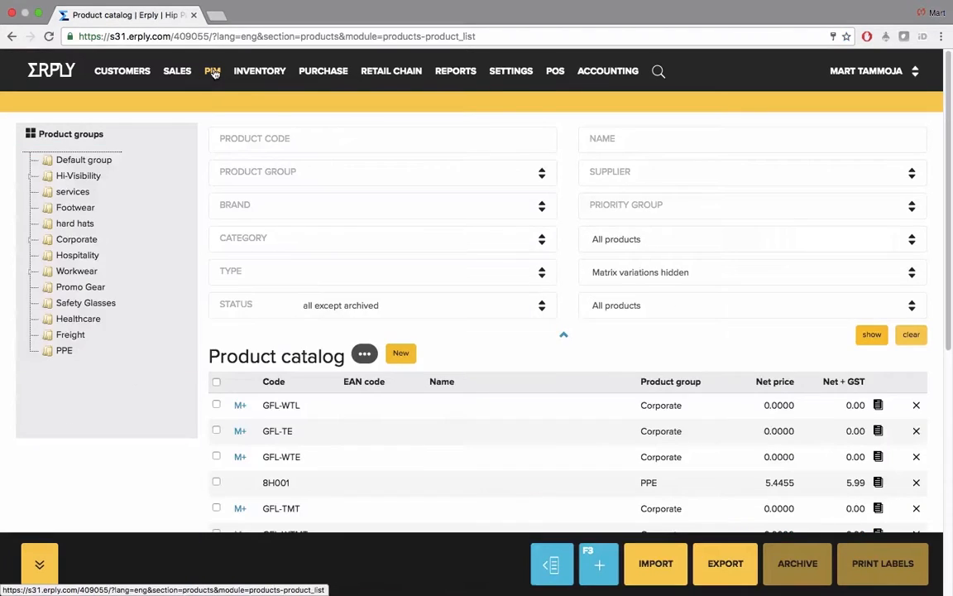
Step: Open the product catalog
{"action": "mouse_move", "coordinate": [212, 73]}
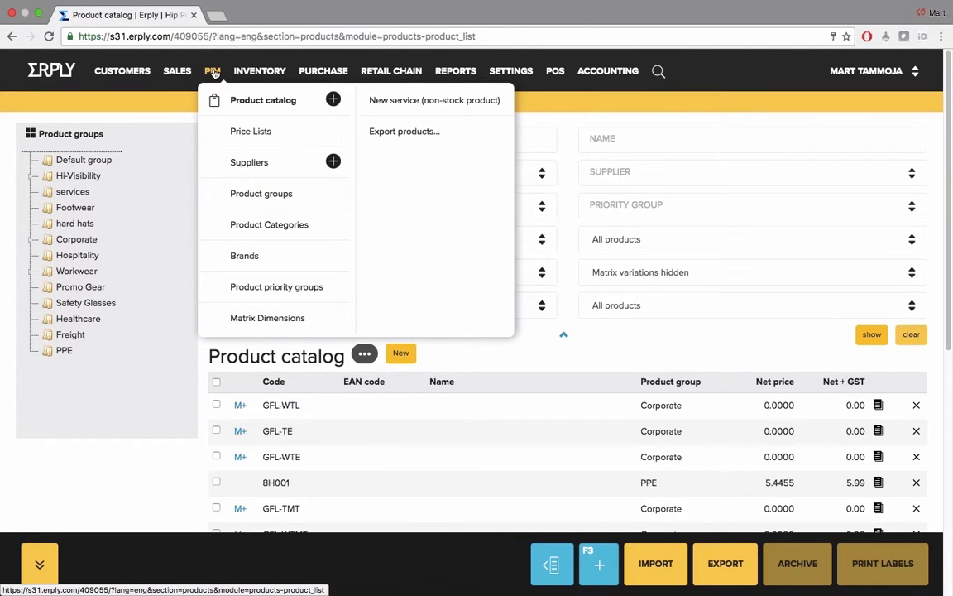
{"action": "left_click", "coordinate": [247, 100]}
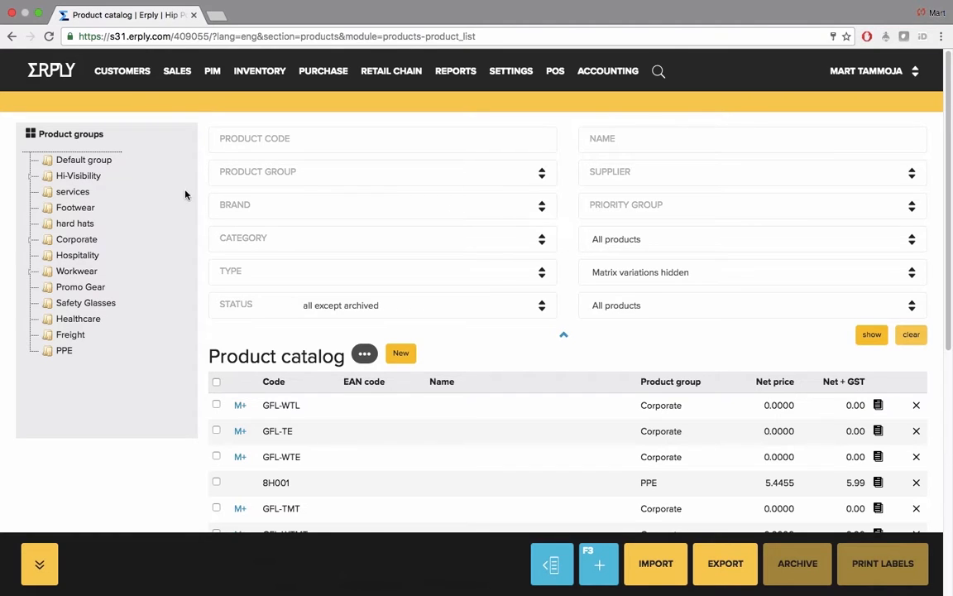
Step: Filter the product catalog by the Footwear group, clear the filter, and try the product code and name search fields
{"action": "left_click", "coordinate": [84, 211]}
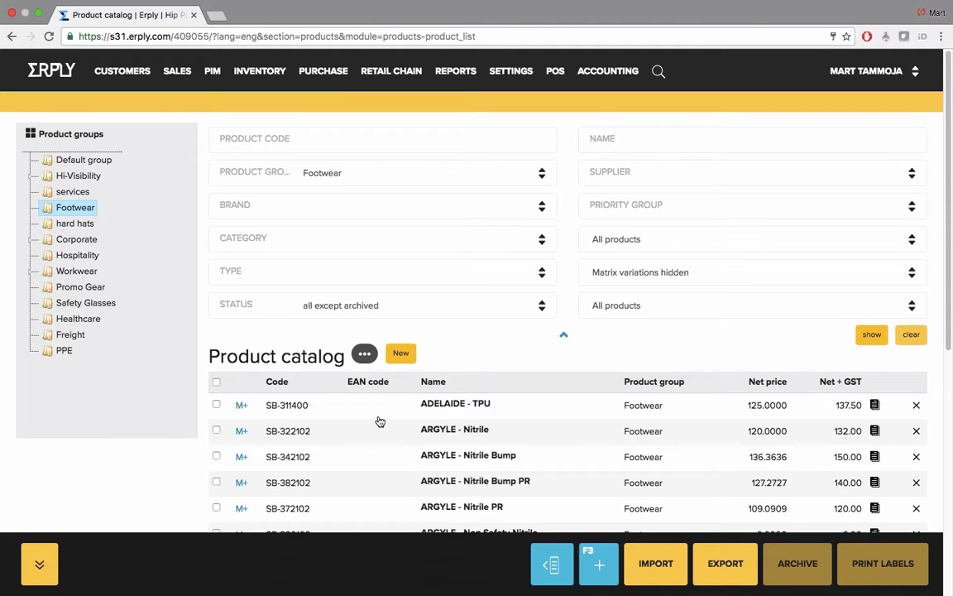
{"action": "left_click", "coordinate": [911, 335]}
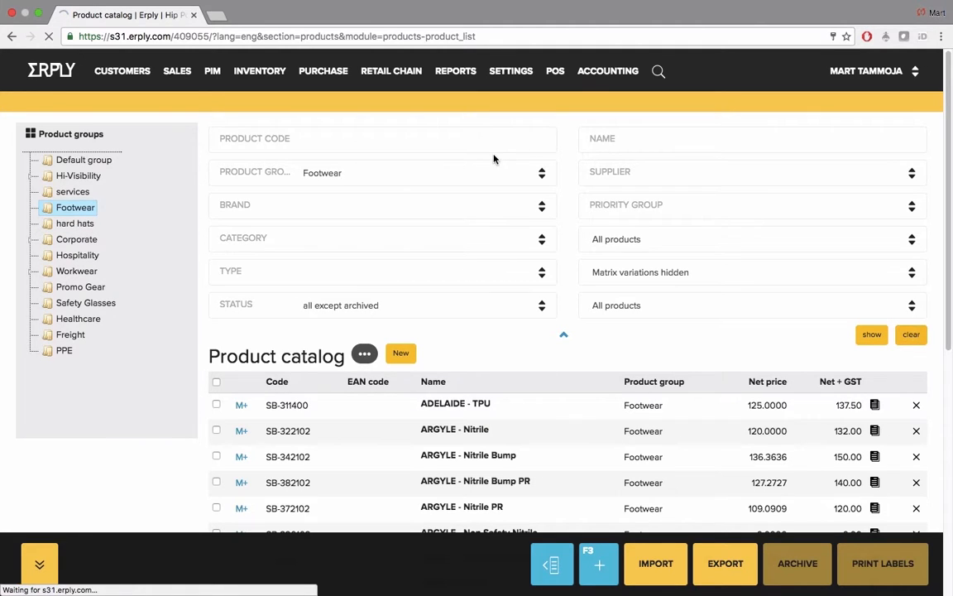
{"action": "left_click", "coordinate": [485, 139]}
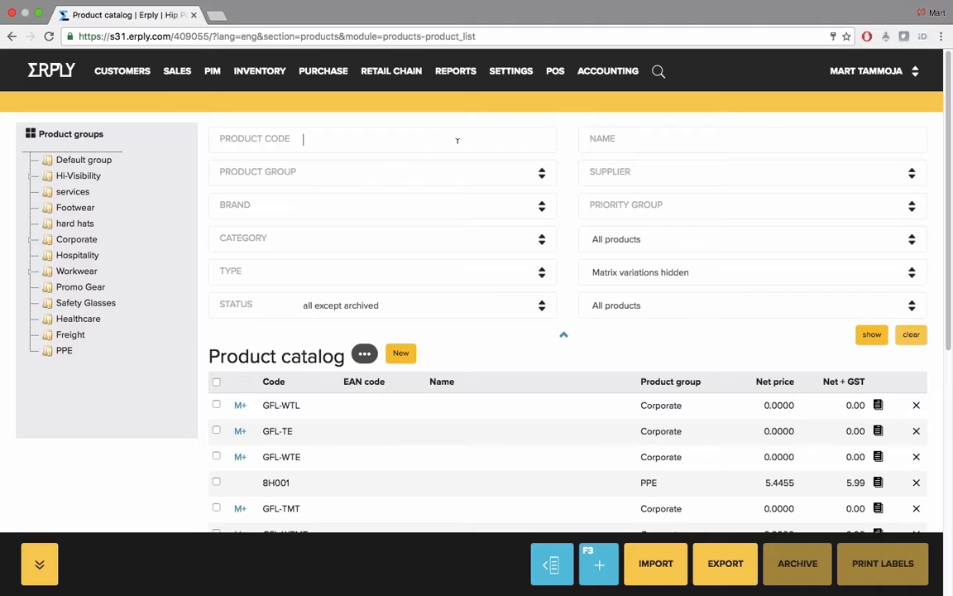
{"action": "left_click", "coordinate": [666, 139]}
Step: Open the product card of 2 Pack Socks from the product catalog
{"action": "scroll", "coordinate": [453, 385], "scroll_direction": "down", "scroll_amount": 5}
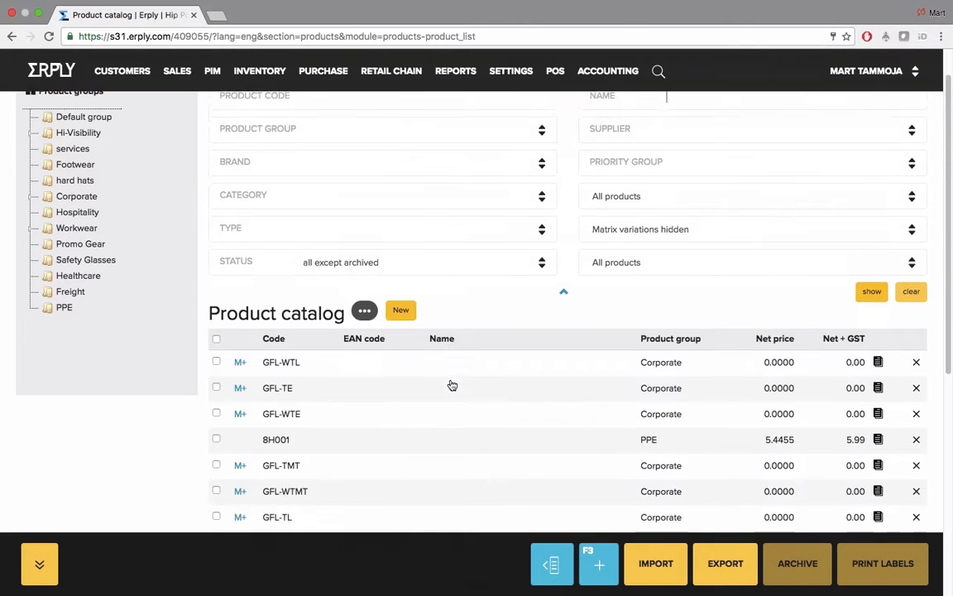
{"action": "scroll", "coordinate": [453, 385], "scroll_direction": "up", "scroll_amount": 5}
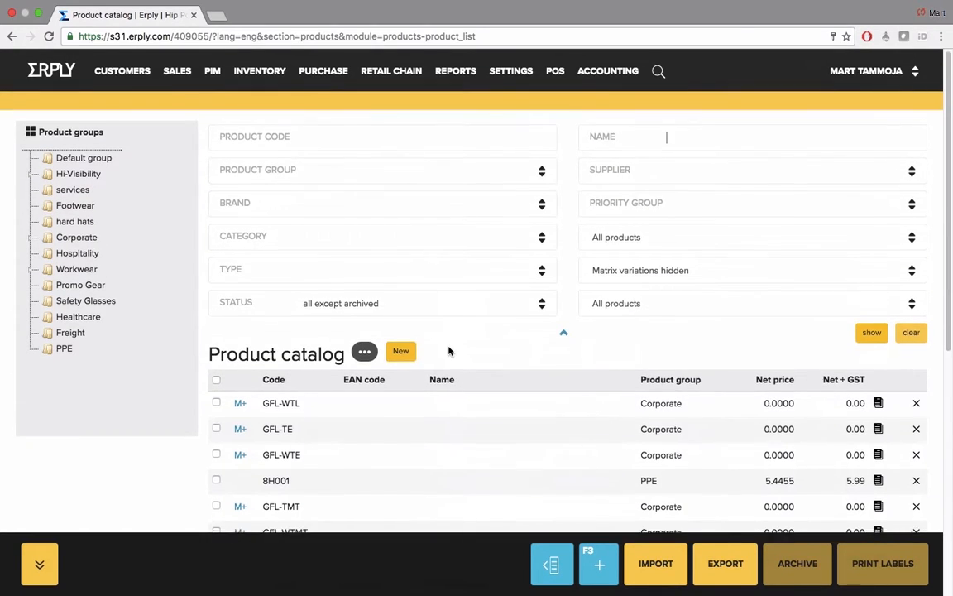
{"action": "scroll", "coordinate": [449, 349], "scroll_direction": "down", "scroll_amount": 4}
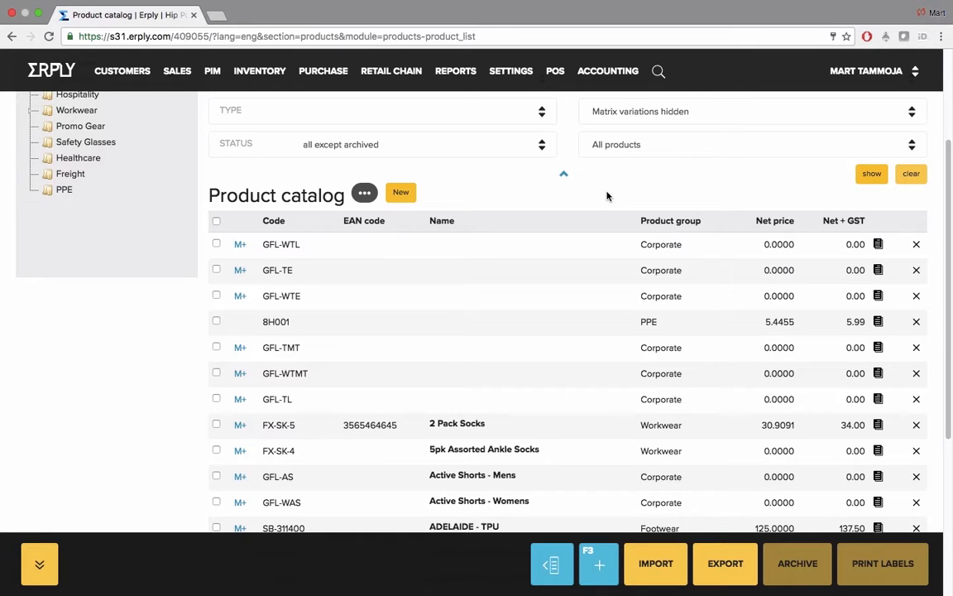
{"action": "left_click", "coordinate": [464, 425]}
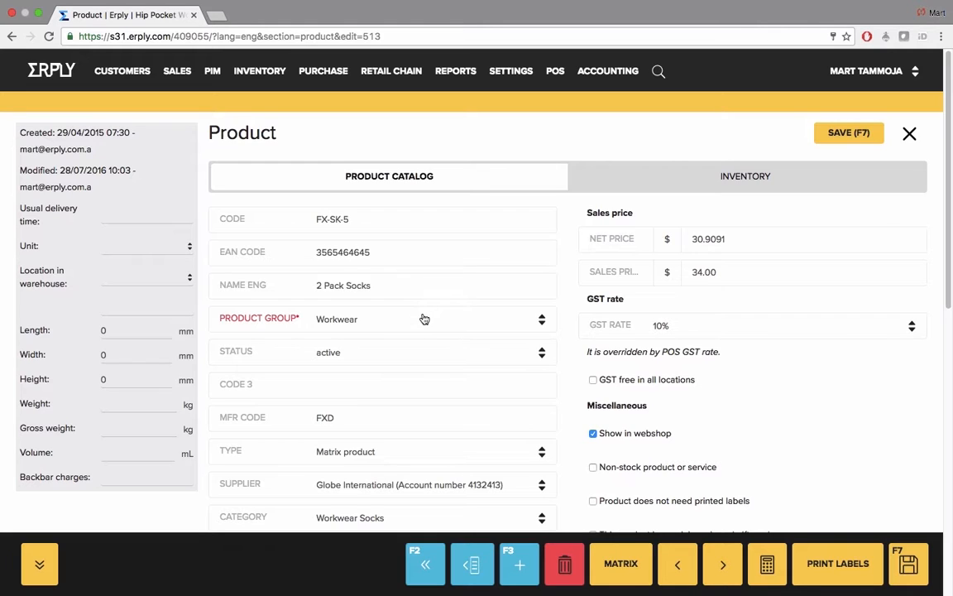
Step: Examine the available product groups and status options for 2 Pack Socks, keeping Workwear and active
{"action": "left_click", "coordinate": [423, 319]}
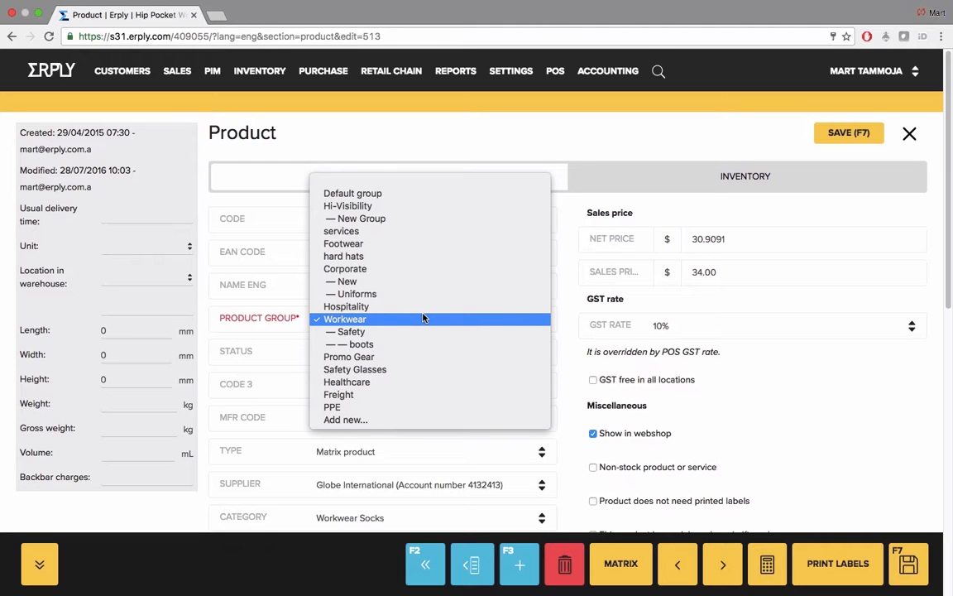
{"action": "left_click", "coordinate": [423, 319]}
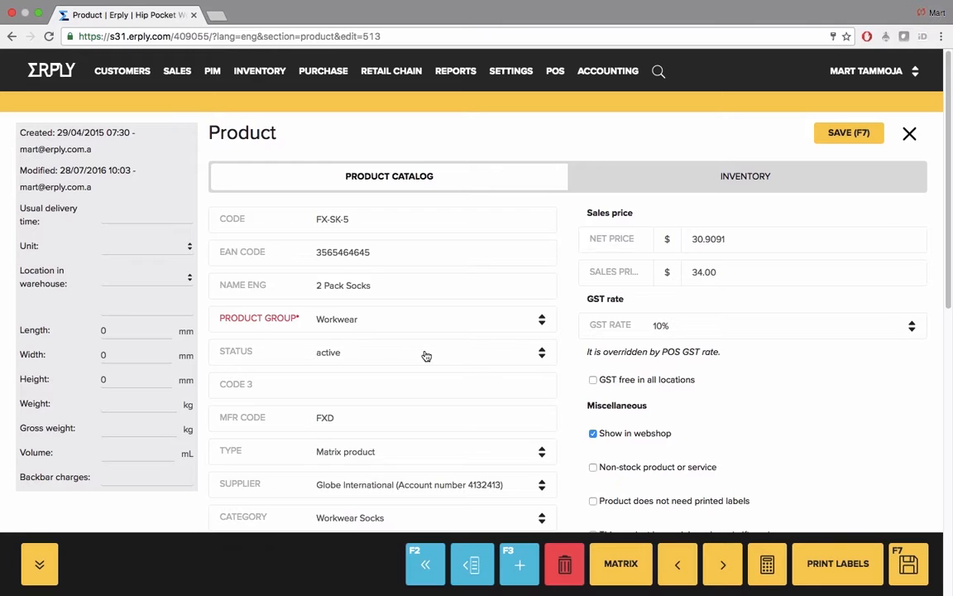
{"action": "left_click", "coordinate": [426, 354]}
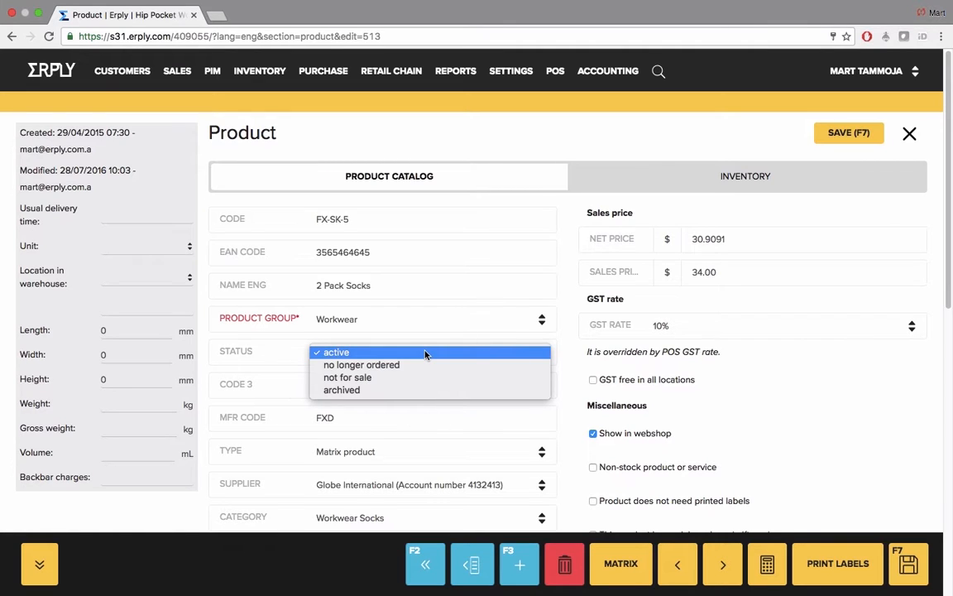
{"action": "left_click", "coordinate": [426, 353]}
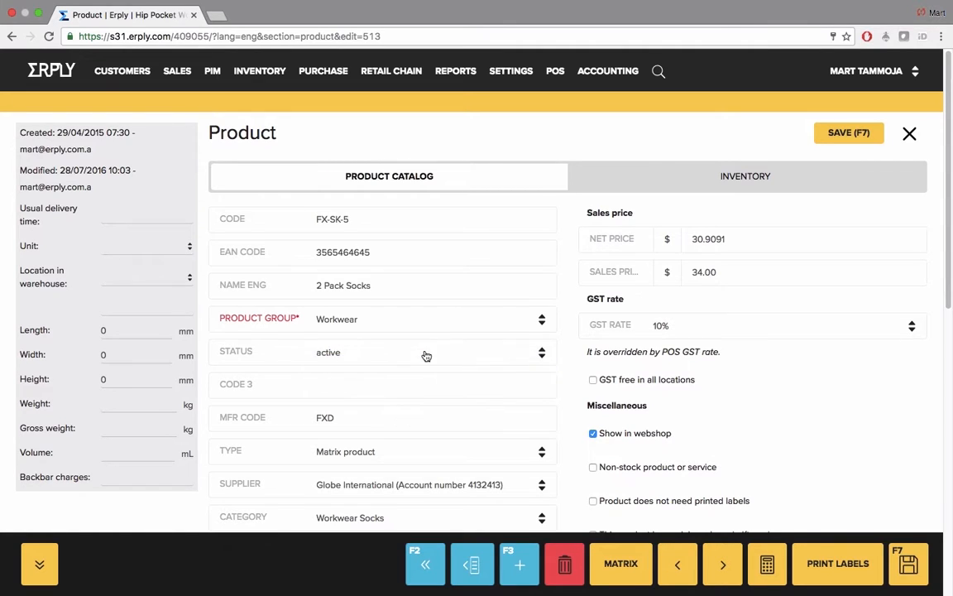
{"action": "left_click", "coordinate": [426, 354]}
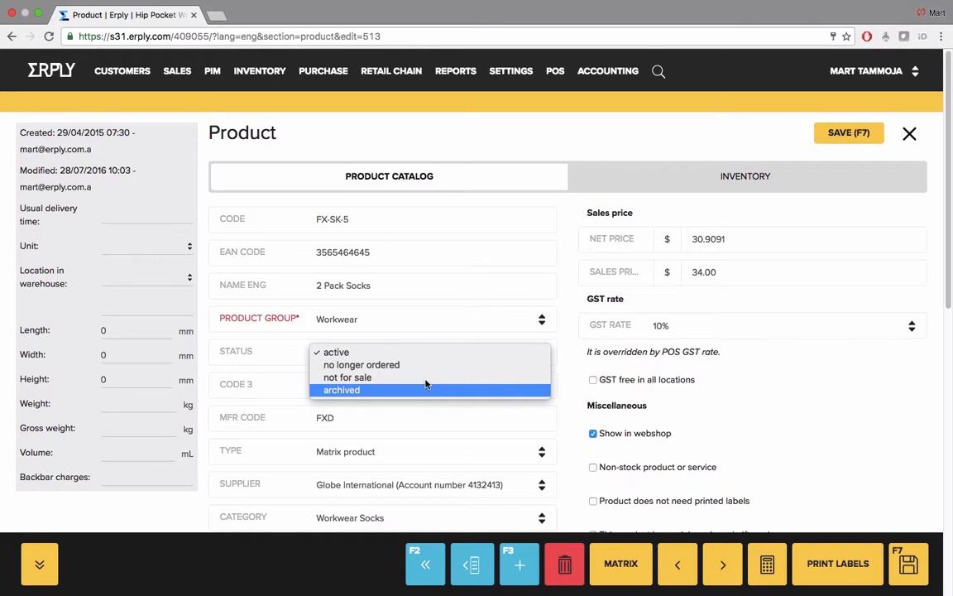
{"action": "left_click", "coordinate": [426, 354]}
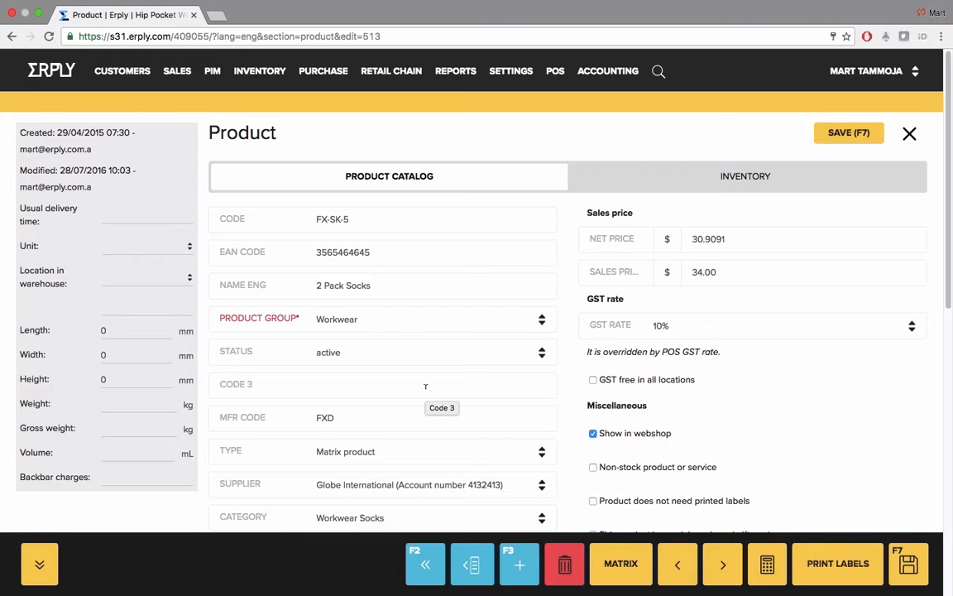
Step: Examine the product type and supplier choices, keeping Matrix product and Globe International
{"action": "left_click", "coordinate": [419, 454]}
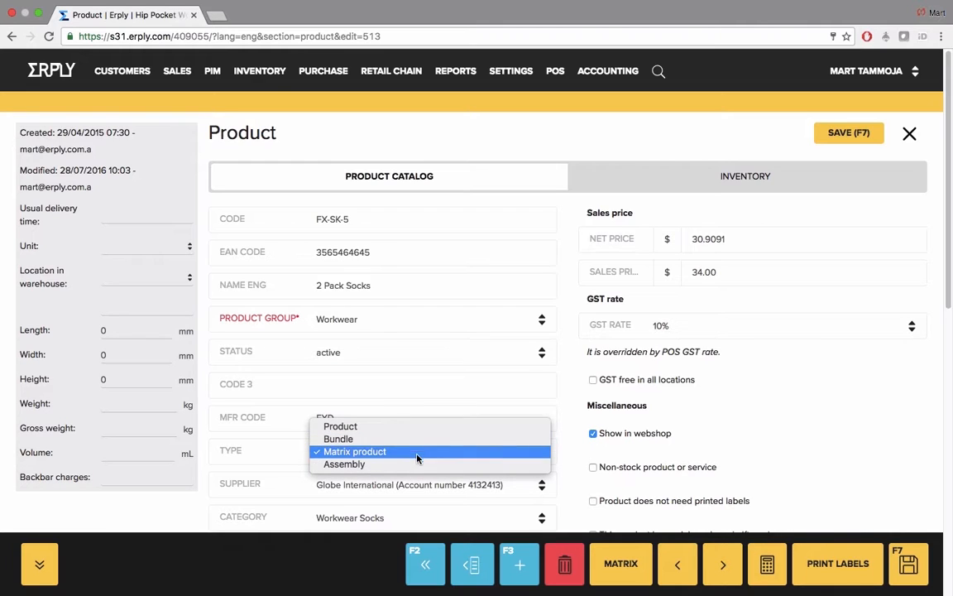
{"action": "left_click", "coordinate": [297, 456]}
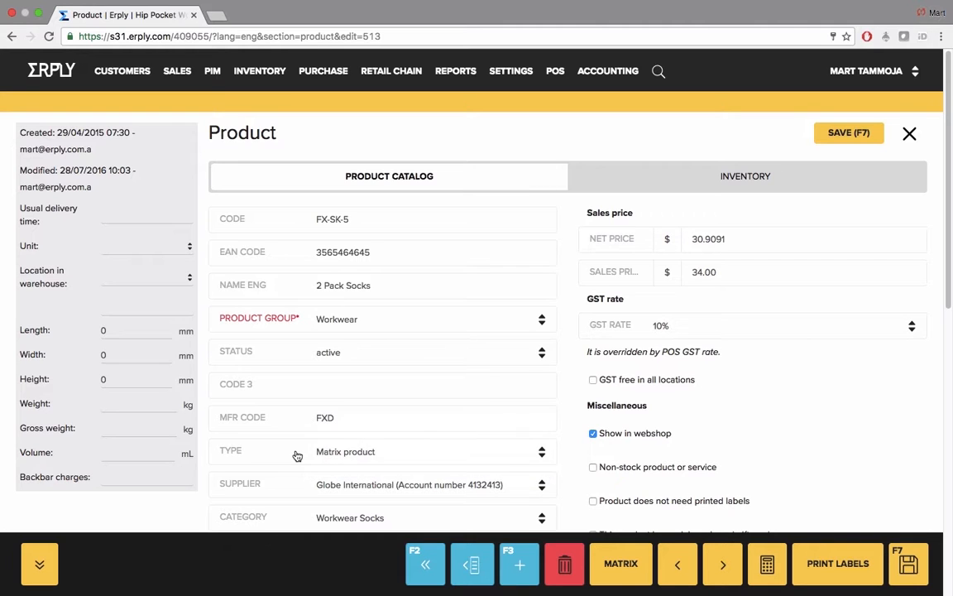
{"action": "scroll", "coordinate": [388, 455], "scroll_direction": "down", "scroll_amount": 1}
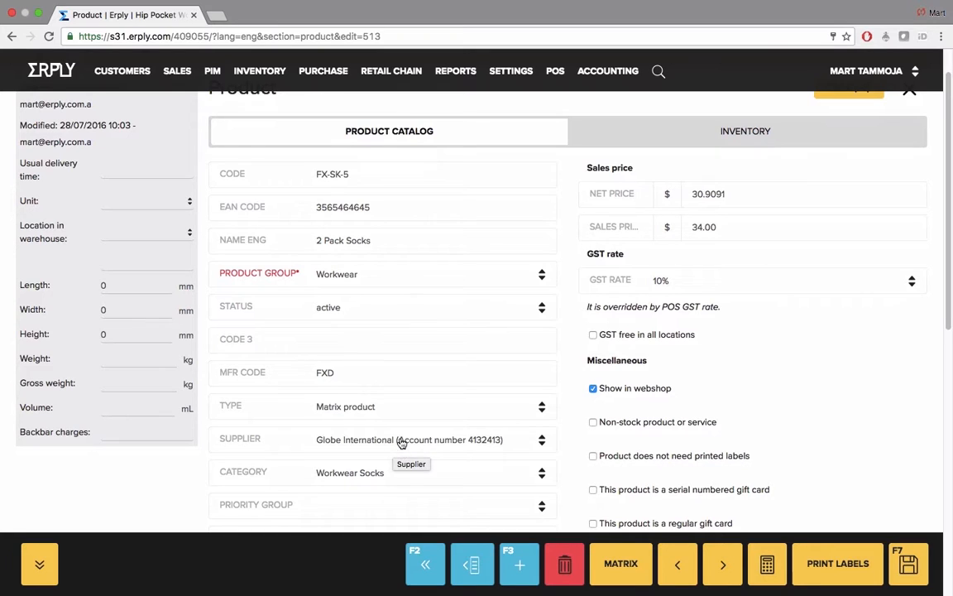
{"action": "left_click", "coordinate": [400, 445]}
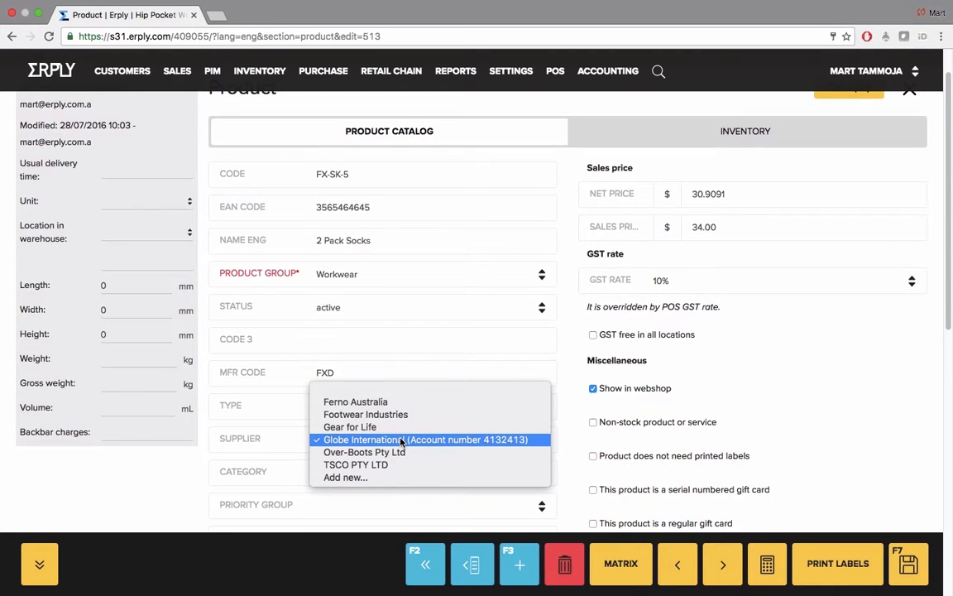
{"action": "left_click", "coordinate": [401, 440]}
Step: Examine the category and priority group choices, keeping Workwear Socks and leaving the priority group blank
{"action": "scroll", "coordinate": [402, 444], "scroll_direction": "down", "scroll_amount": 1}
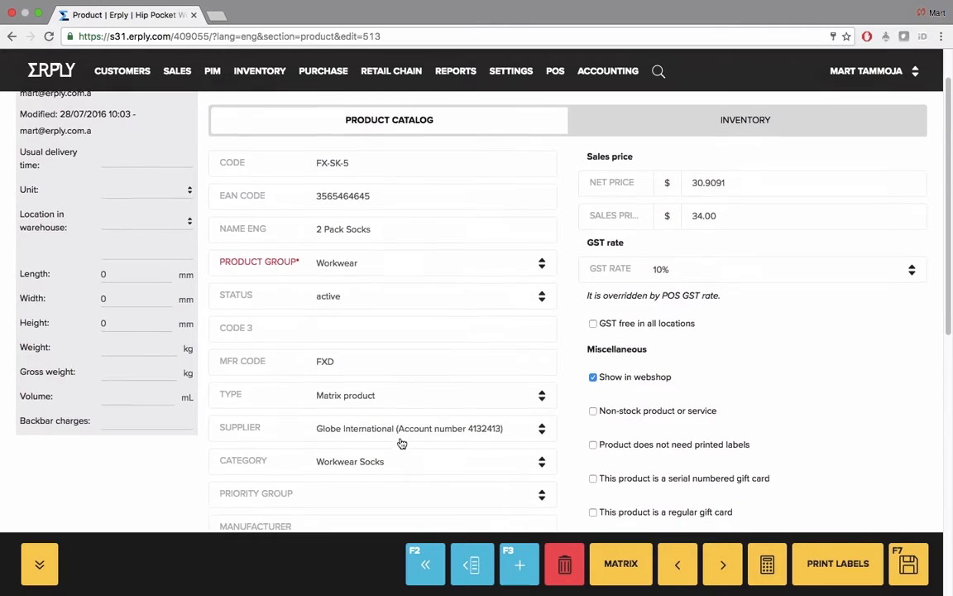
{"action": "scroll", "coordinate": [401, 443], "scroll_direction": "down", "scroll_amount": 2}
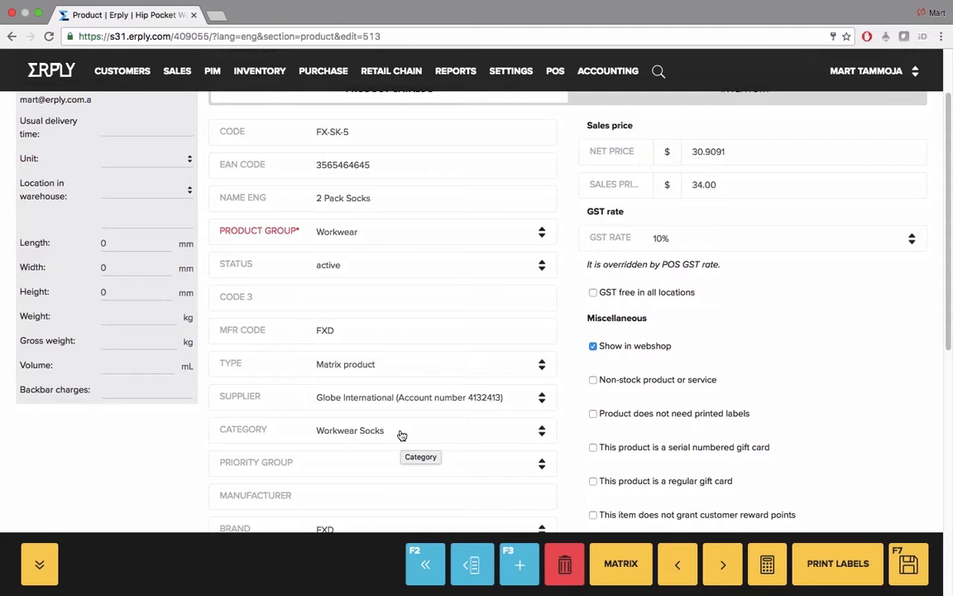
{"action": "left_click", "coordinate": [402, 435]}
{"action": "left_click", "coordinate": [401, 431]}
{"action": "left_click", "coordinate": [404, 466]}
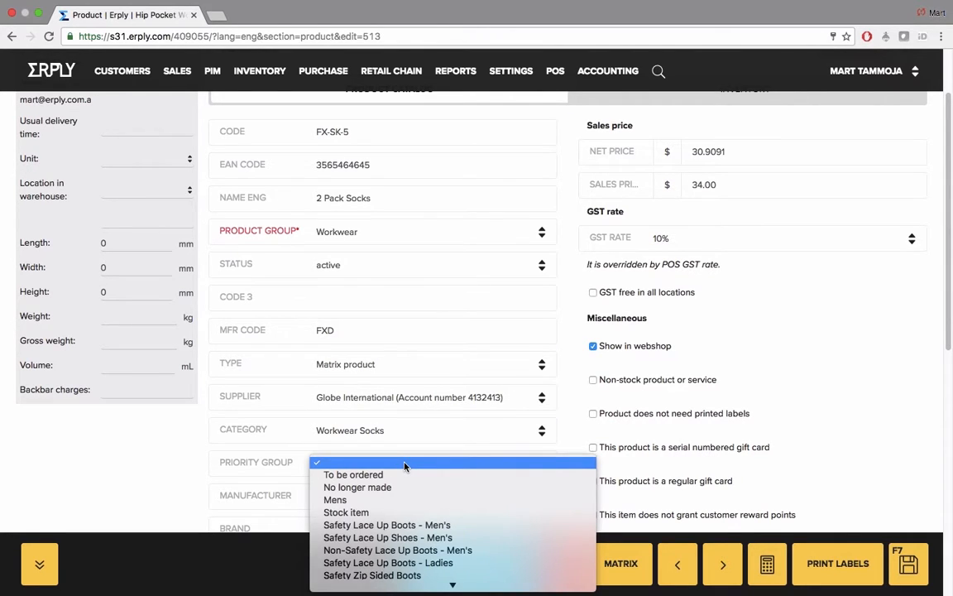
{"action": "left_click", "coordinate": [405, 466]}
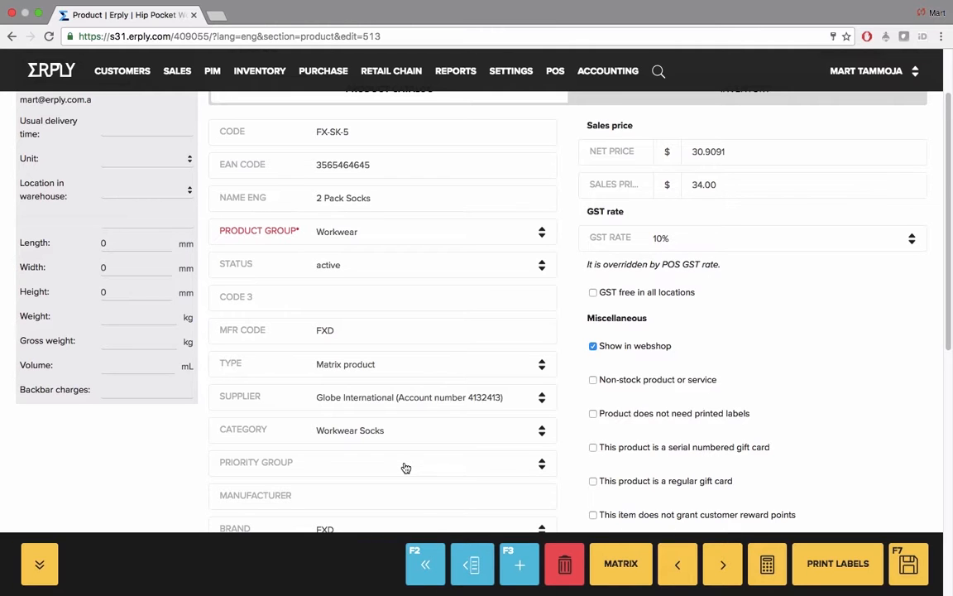
Step: Review the remaining product card fields, such as brand and country of origin, and examine the GST rate choices, keeping 10%
{"action": "scroll", "coordinate": [405, 468], "scroll_direction": "down", "scroll_amount": 2}
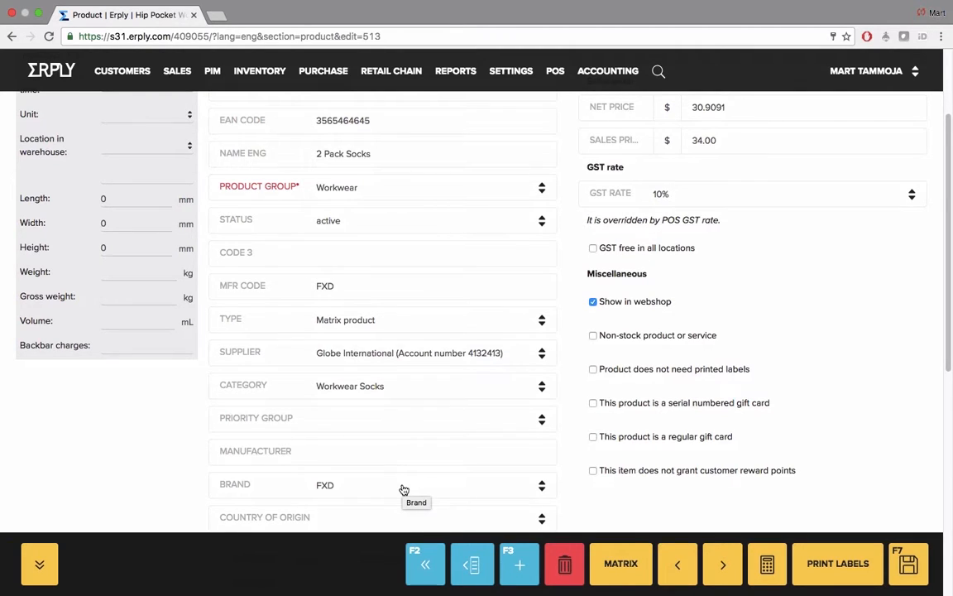
{"action": "scroll", "coordinate": [403, 489], "scroll_direction": "down", "scroll_amount": 2}
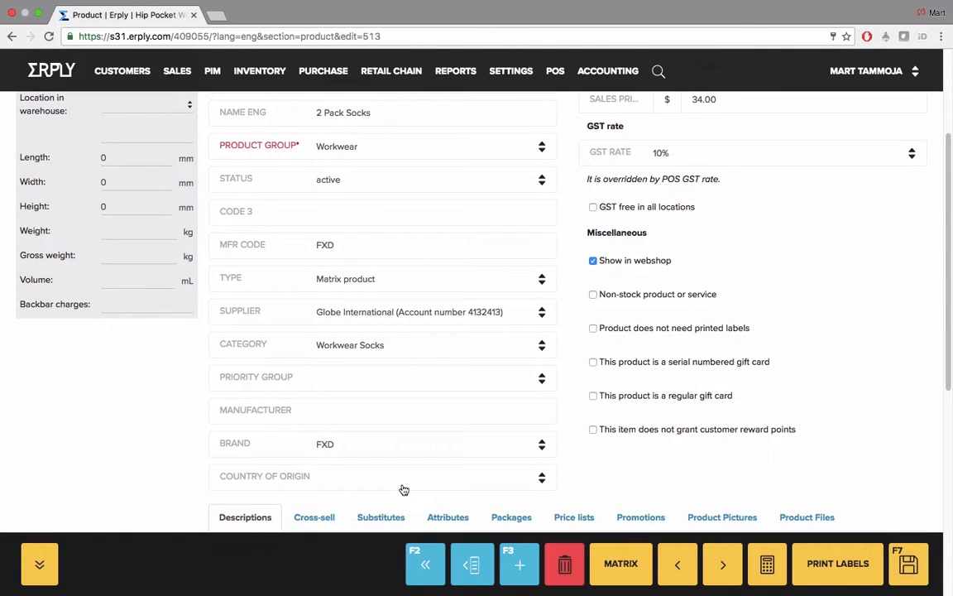
{"action": "scroll", "coordinate": [404, 490], "scroll_direction": "up", "scroll_amount": 5}
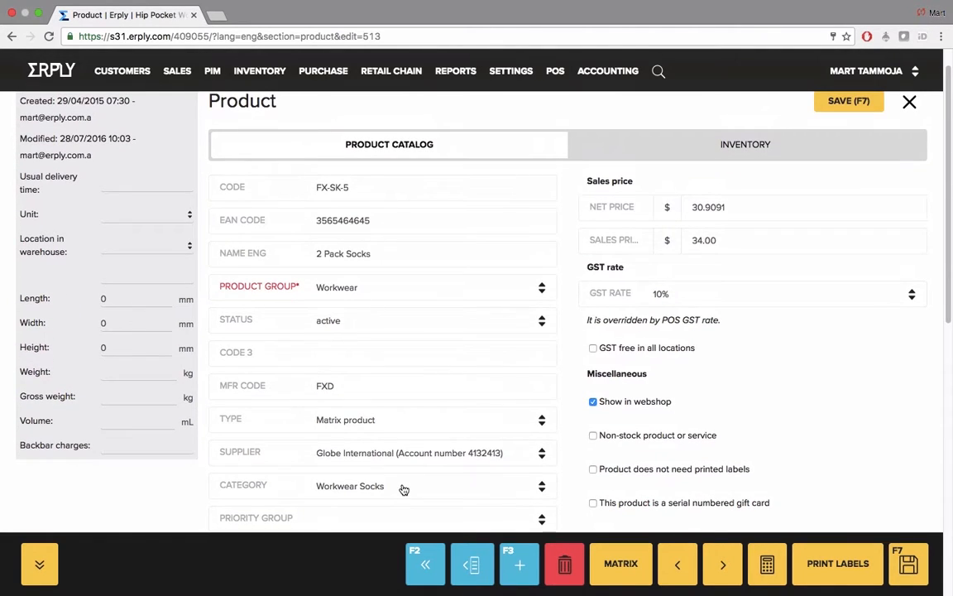
{"action": "scroll", "coordinate": [628, 357], "scroll_direction": "down", "scroll_amount": 7}
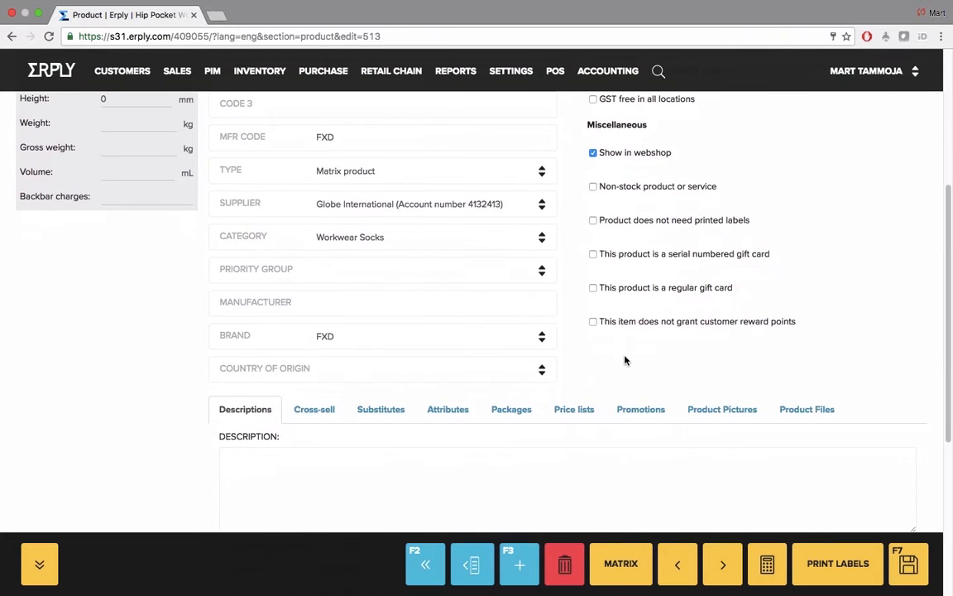
{"action": "scroll", "coordinate": [625, 360], "scroll_direction": "up", "scroll_amount": 8}
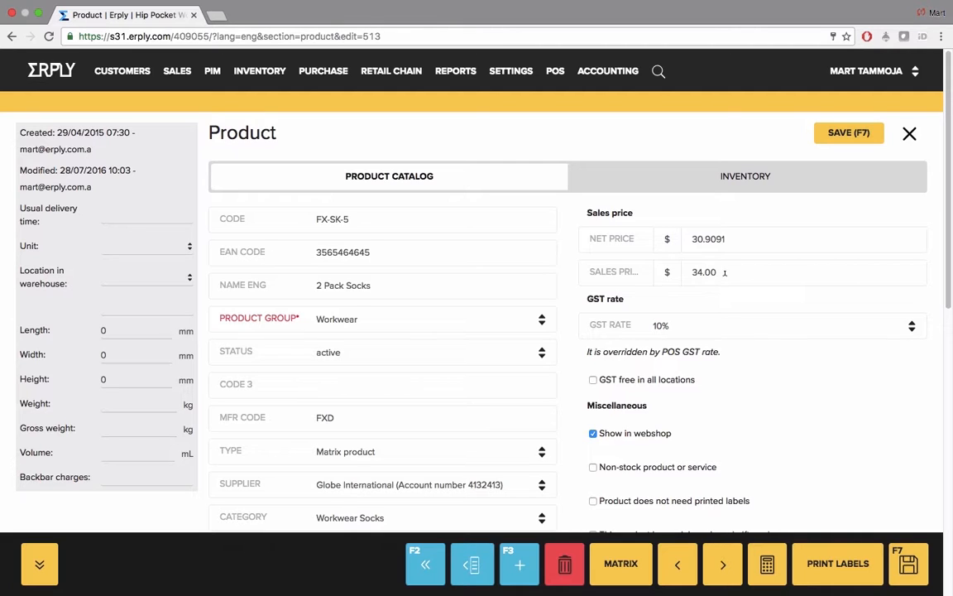
{"action": "left_click", "coordinate": [728, 326]}
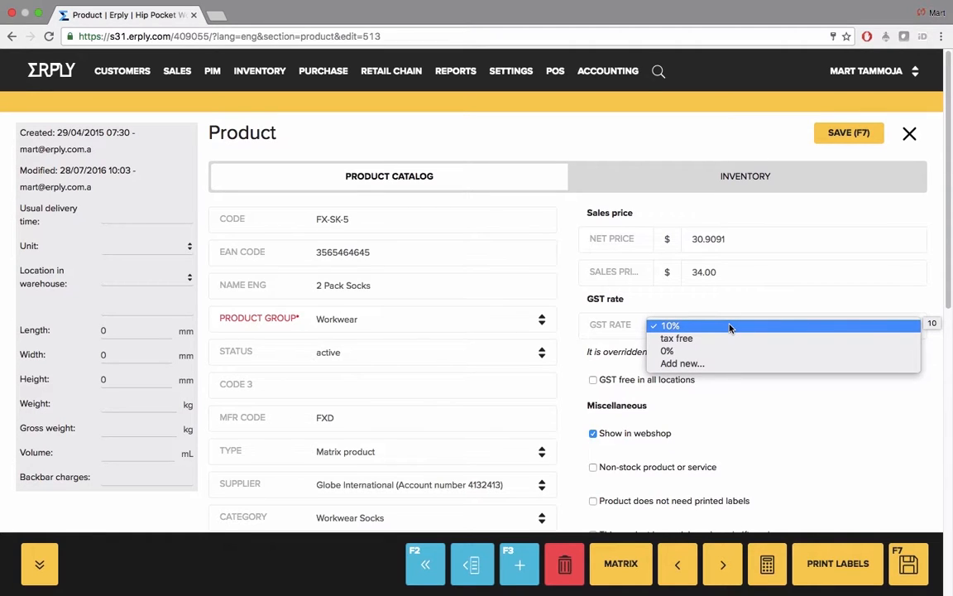
{"action": "left_click", "coordinate": [730, 326]}
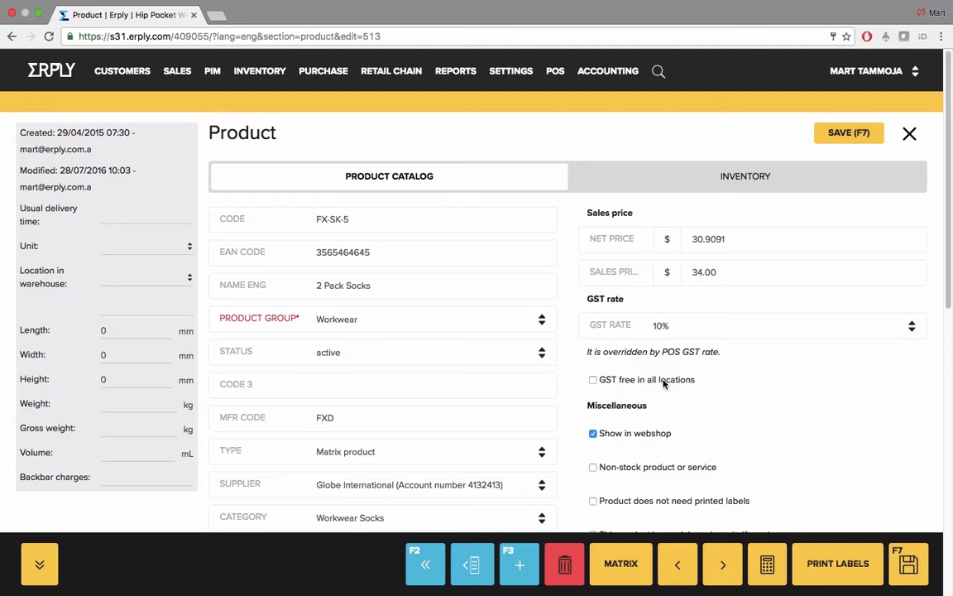
Step: Review the miscellaneous options and descriptions, and view the product's cross-sell and substitute products
{"action": "scroll", "coordinate": [664, 383], "scroll_direction": "down", "scroll_amount": 2}
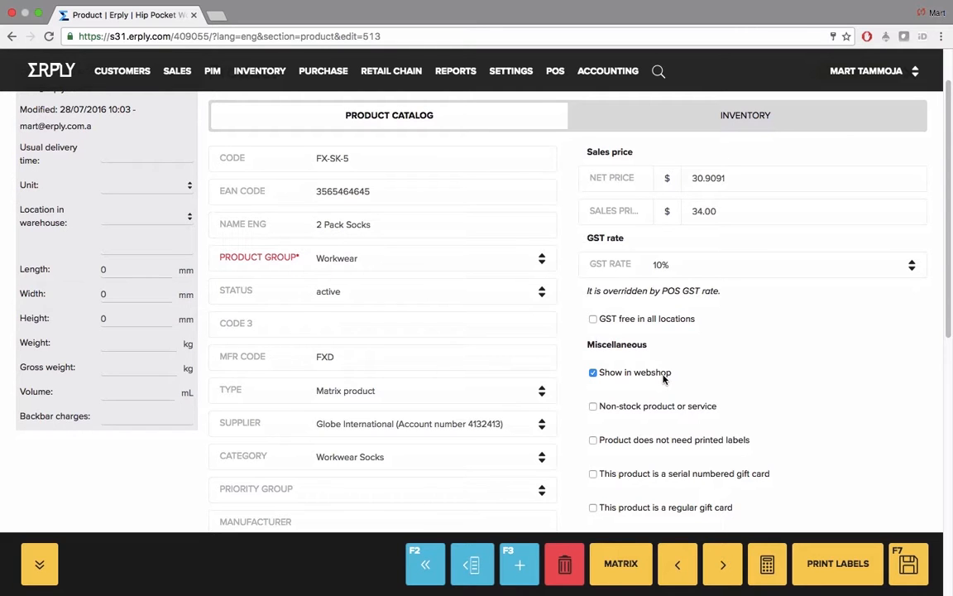
{"action": "scroll", "coordinate": [663, 380], "scroll_direction": "down", "scroll_amount": 8}
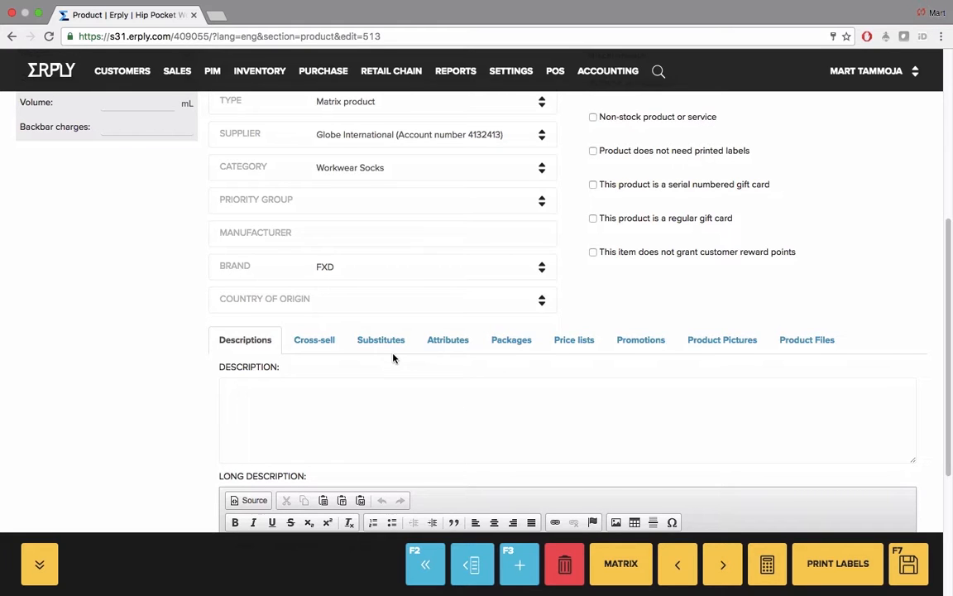
{"action": "scroll", "coordinate": [392, 357], "scroll_direction": "down", "scroll_amount": 3}
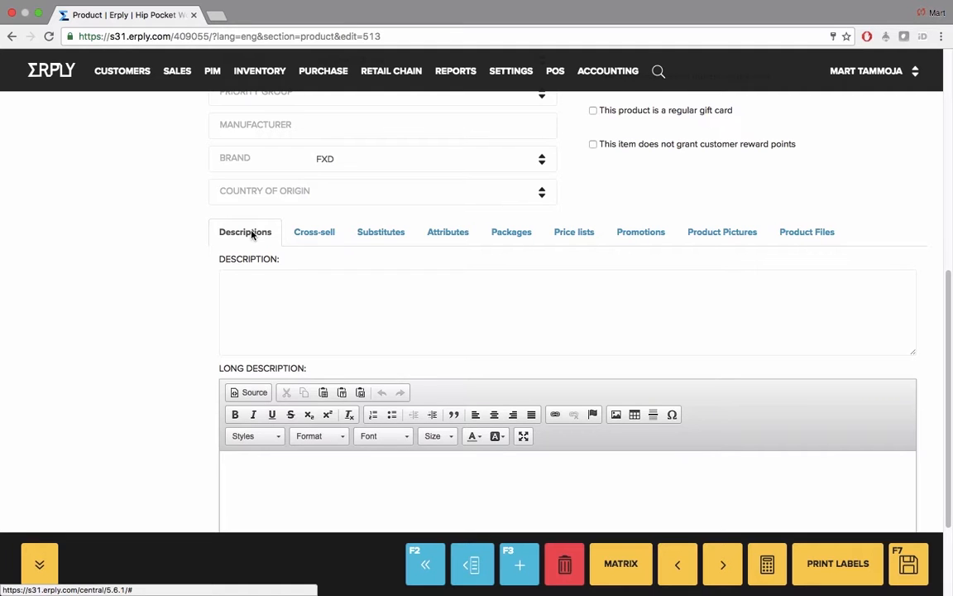
{"action": "left_click", "coordinate": [303, 240]}
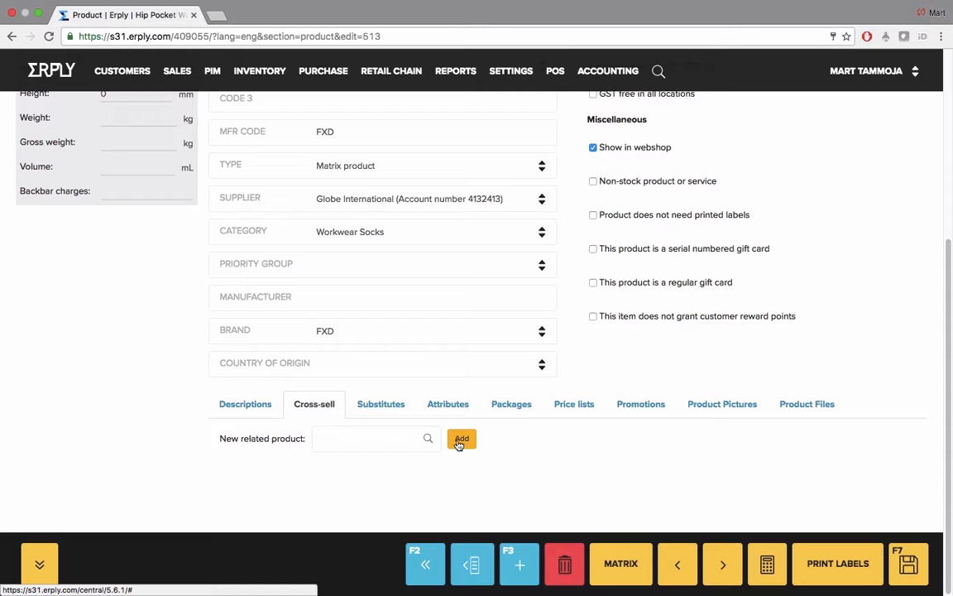
{"action": "left_click", "coordinate": [381, 408]}
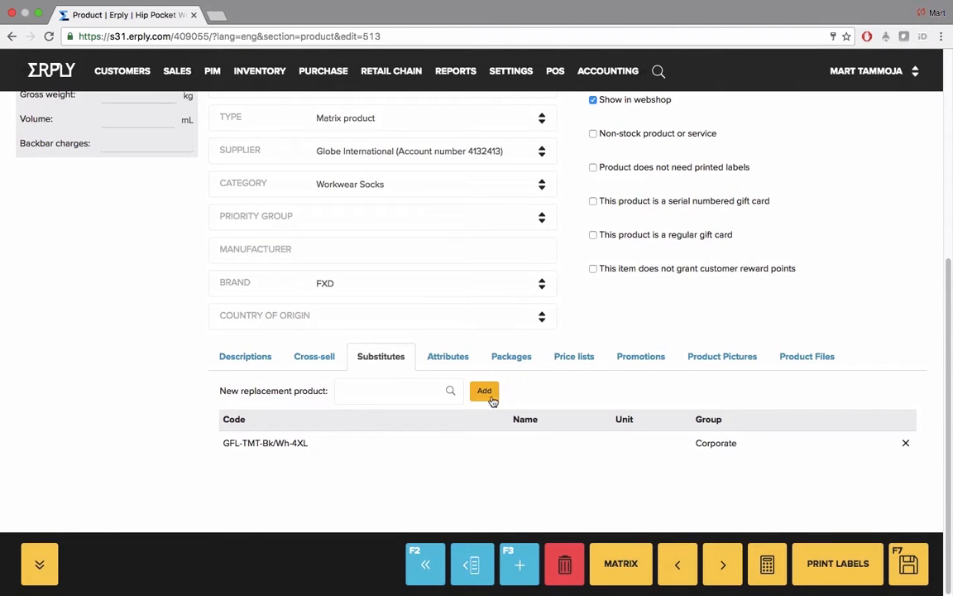
Step: View the attributes, packages, price lists, promotions, pictures and files of 2 Pack Socks, and close its product card
{"action": "left_click", "coordinate": [447, 356]}
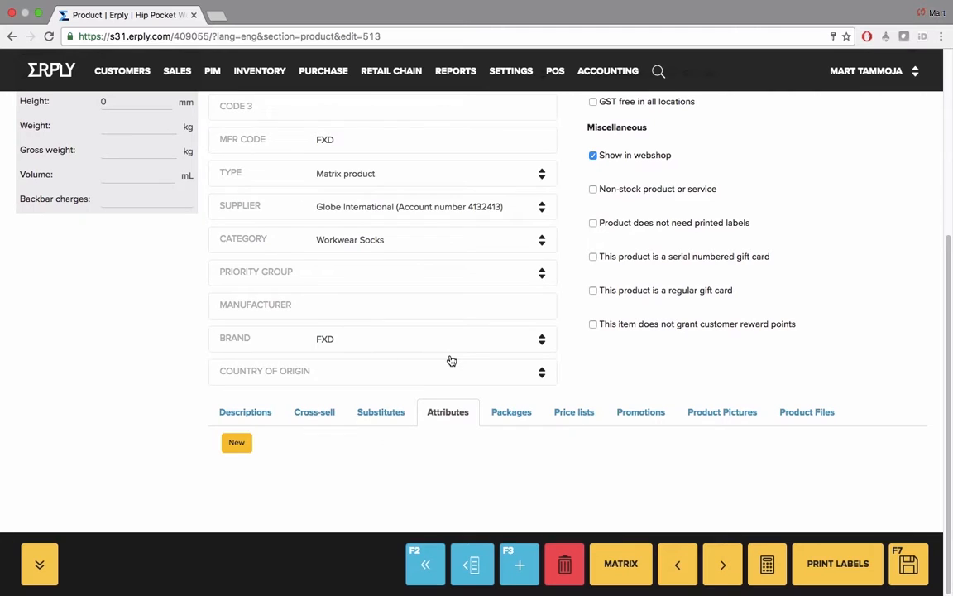
{"action": "left_click", "coordinate": [512, 414]}
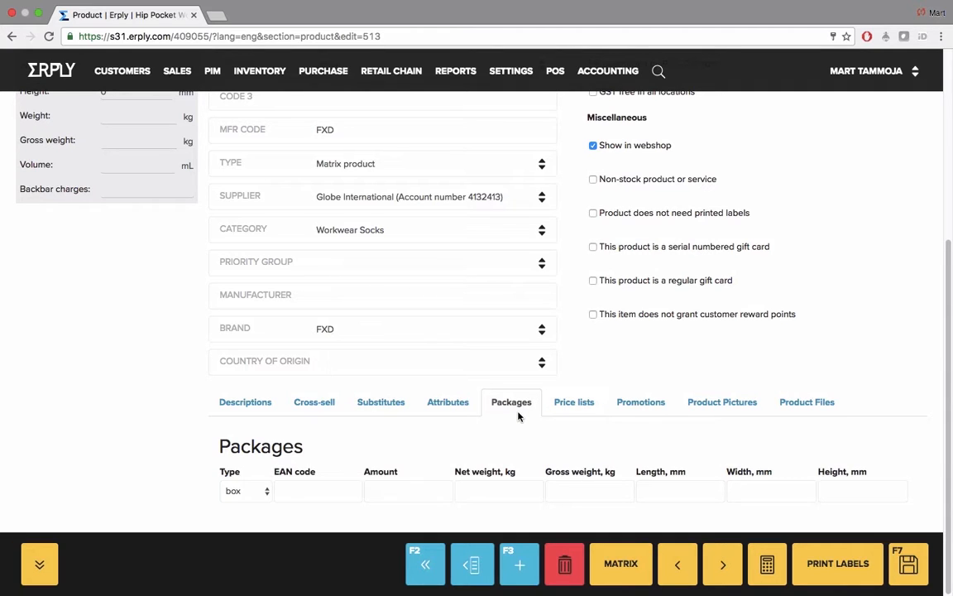
{"action": "left_click", "coordinate": [574, 403]}
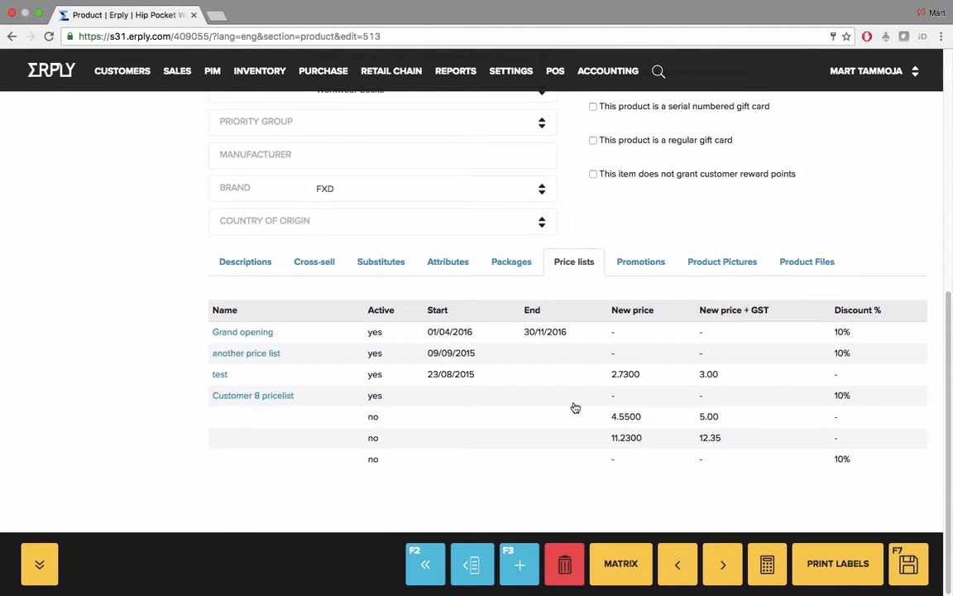
{"action": "left_click", "coordinate": [643, 261]}
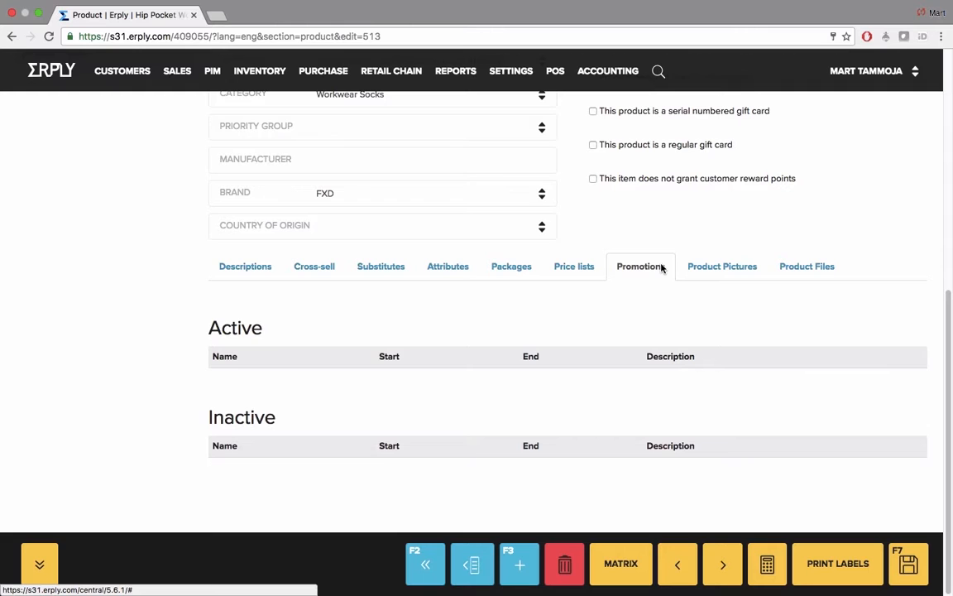
{"action": "left_click", "coordinate": [703, 268]}
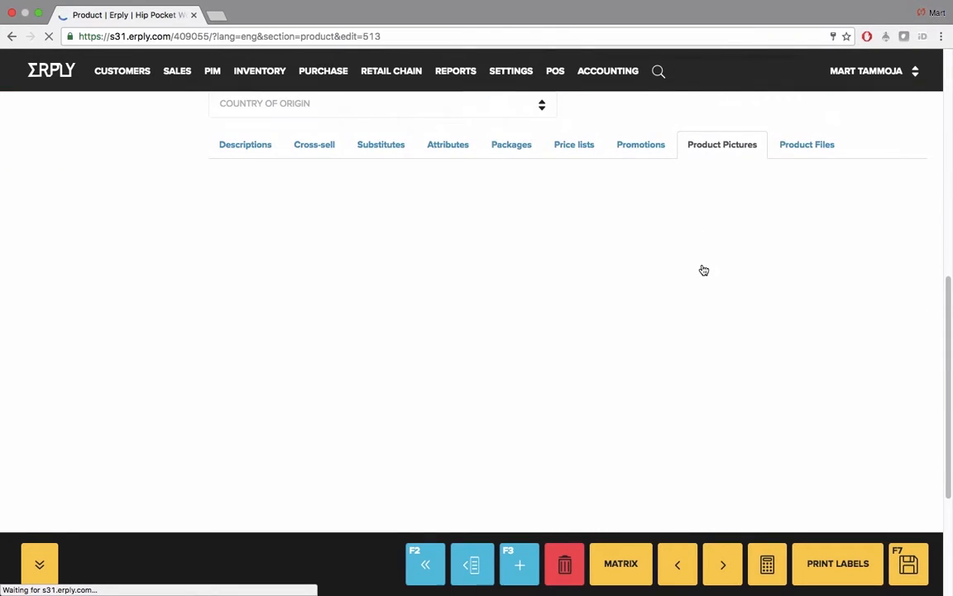
{"action": "left_click", "coordinate": [798, 146]}
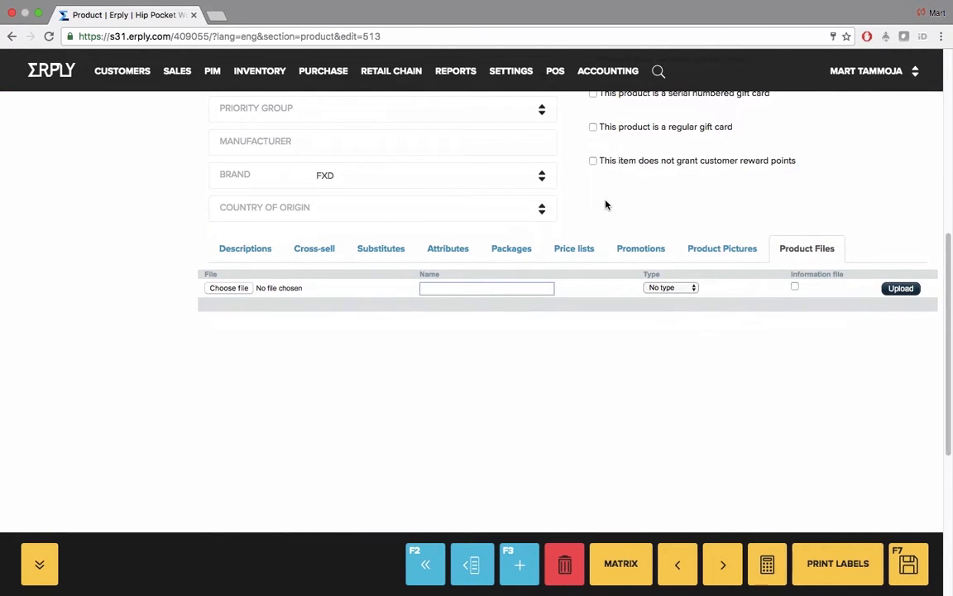
{"action": "scroll", "coordinate": [605, 205], "scroll_direction": "up", "scroll_amount": 5}
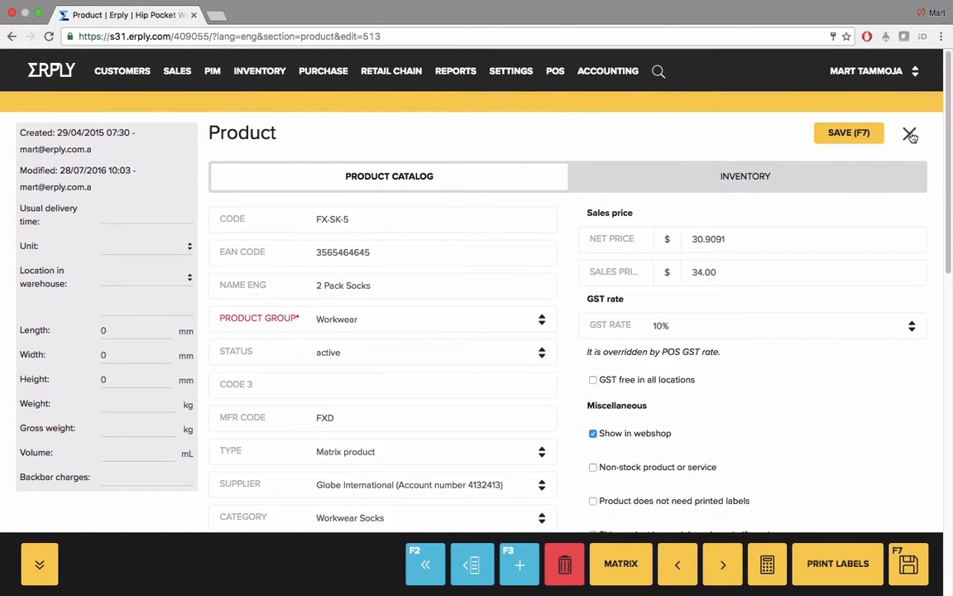
{"action": "left_click", "coordinate": [909, 132]}
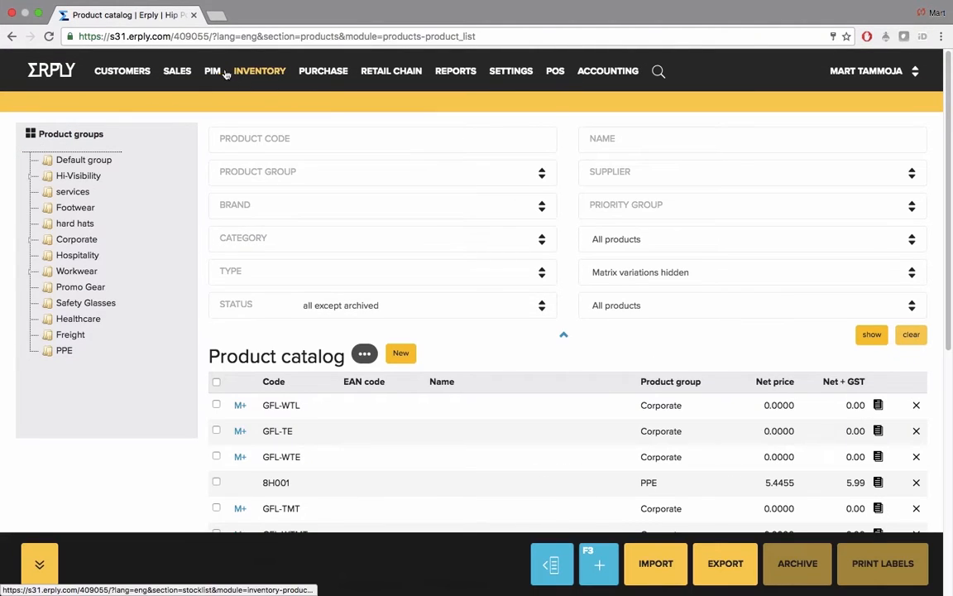
Step: Start a new product with code abc123, name Test product and product group Default group
{"action": "mouse_move", "coordinate": [216, 75]}
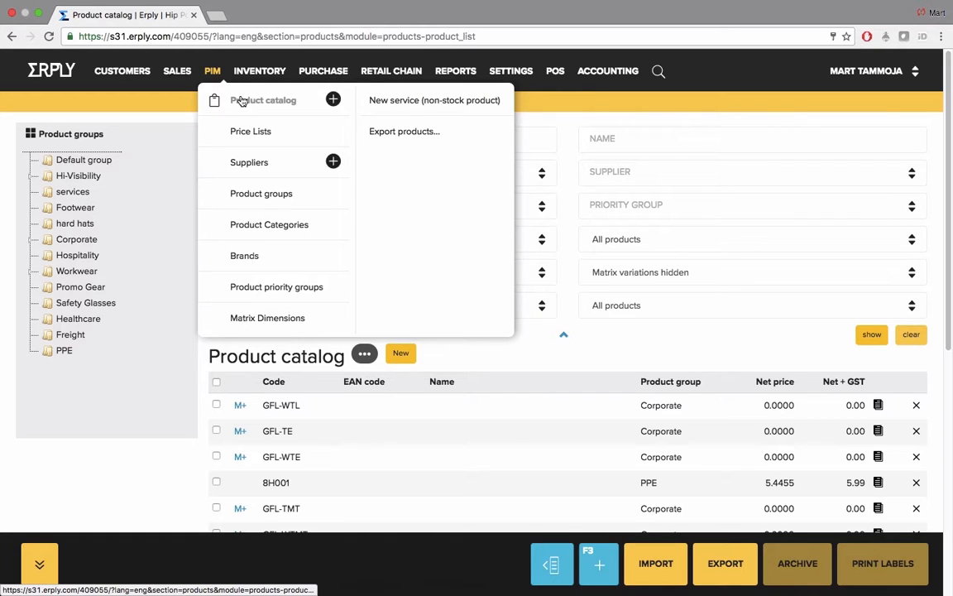
{"action": "left_click", "coordinate": [251, 100]}
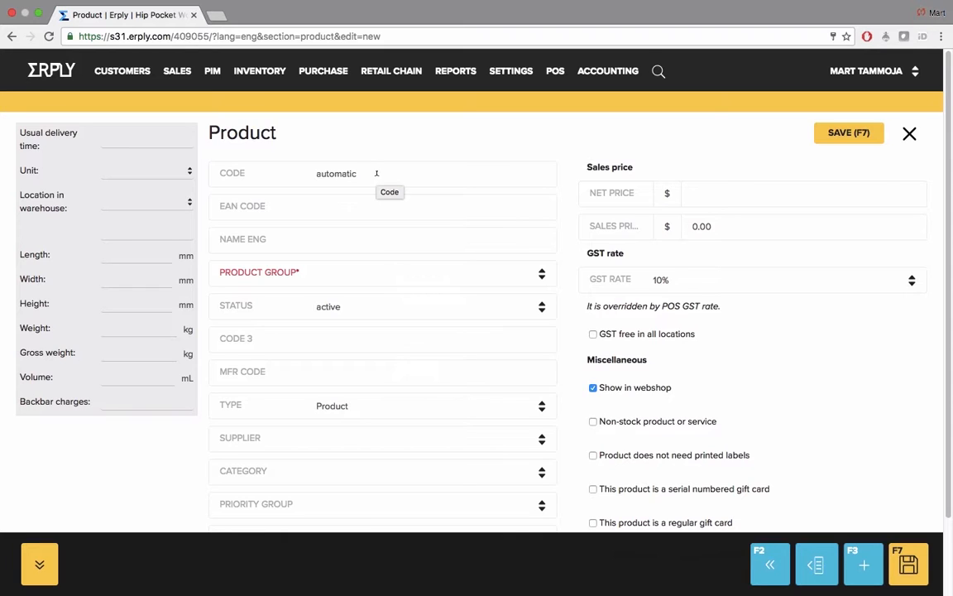
{"action": "left_click_drag", "start_coordinate": [377, 172], "coordinate": [314, 175]}
{"action": "type", "text": "abc123"}
{"action": "left_click", "coordinate": [355, 241]}
{"action": "type", "text": "Test product"}
{"action": "left_click", "coordinate": [367, 280]}
{"action": "left_click", "coordinate": [368, 286]}
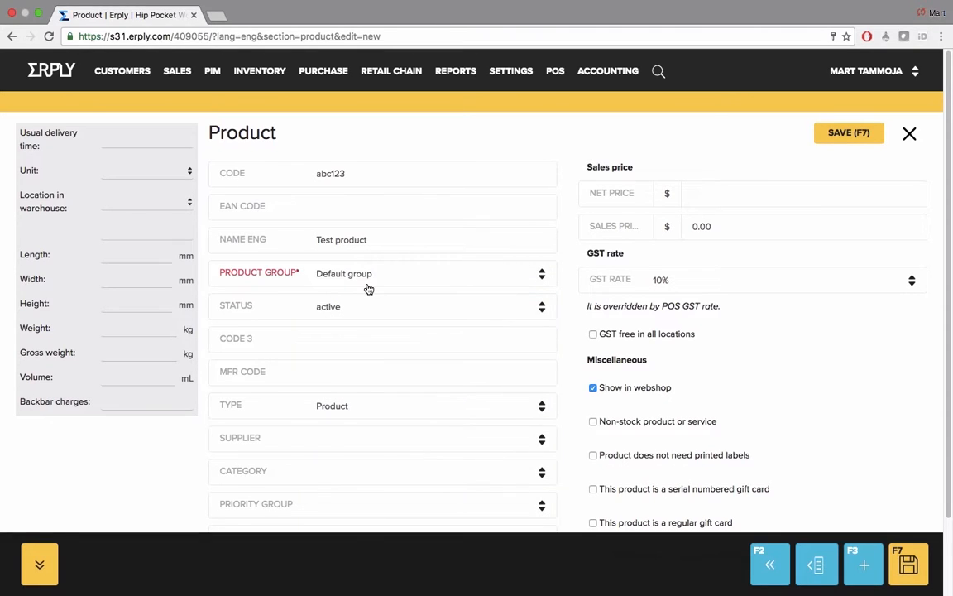
Step: Set the new product's sales price including GST to 100 and save the product
{"action": "left_click", "coordinate": [678, 225]}
{"action": "type", "text": "100"}
{"action": "left_click", "coordinate": [735, 197]}
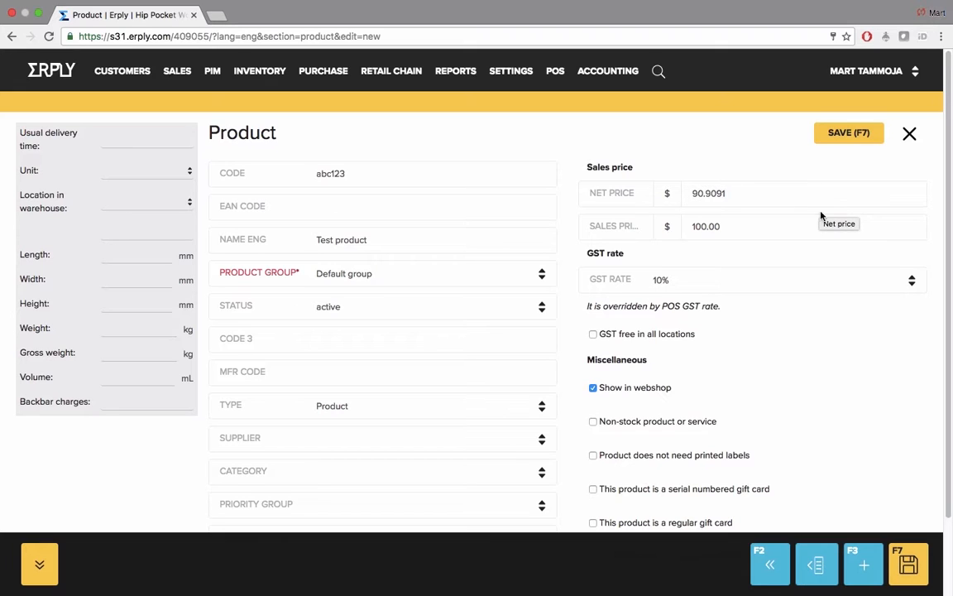
{"action": "left_click", "coordinate": [848, 134]}
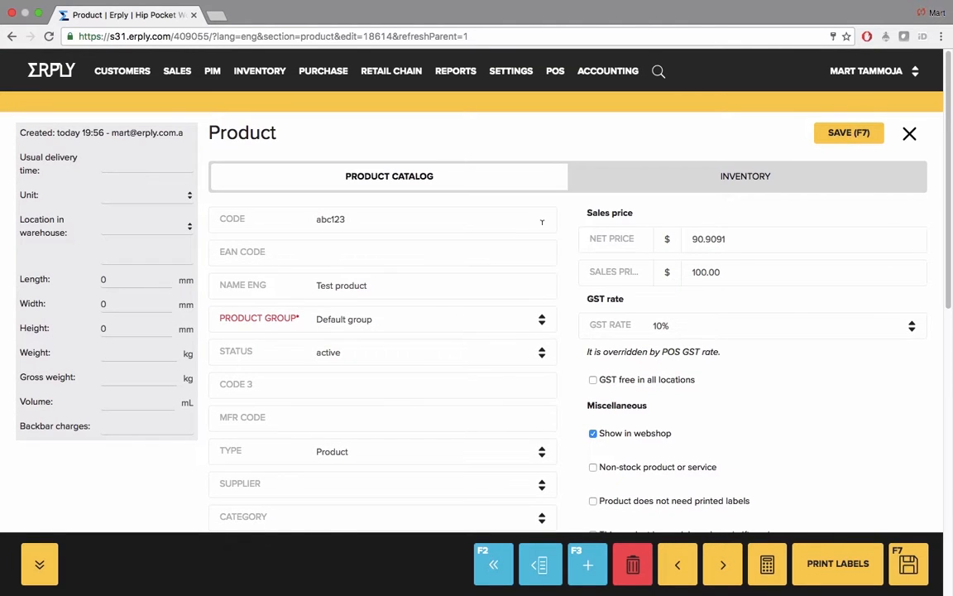
Step: Return to the product catalog and search it by the name test product
{"action": "left_click_drag", "start_coordinate": [365, 221], "coordinate": [321, 219]}
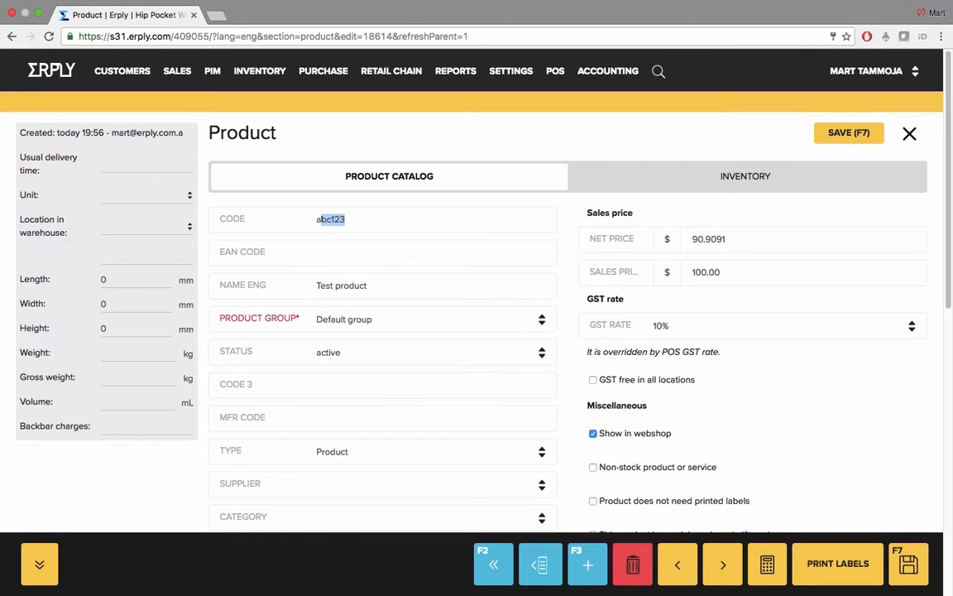
{"action": "left_click", "coordinate": [381, 218]}
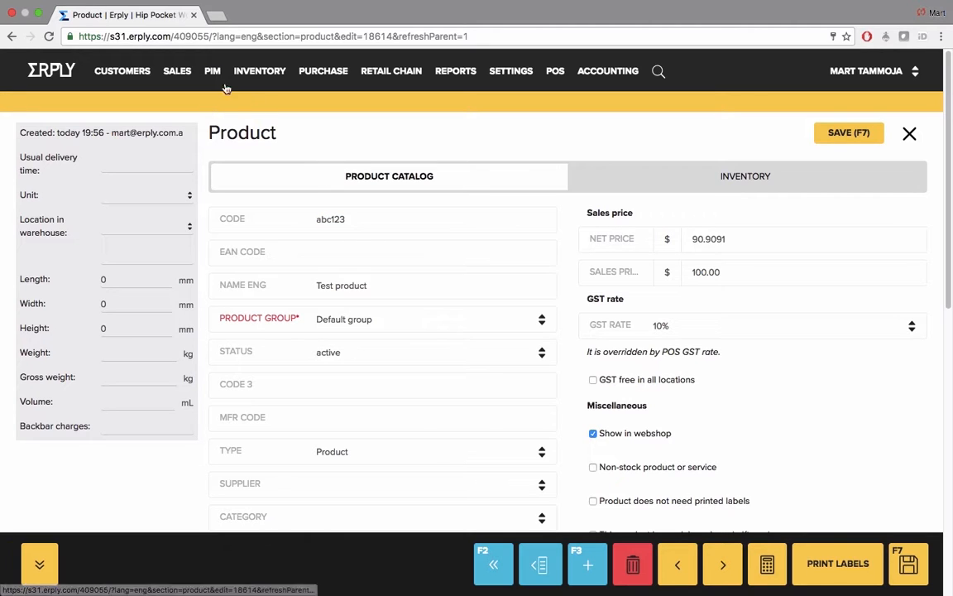
{"action": "mouse_move", "coordinate": [213, 71]}
{"action": "left_click", "coordinate": [246, 103]}
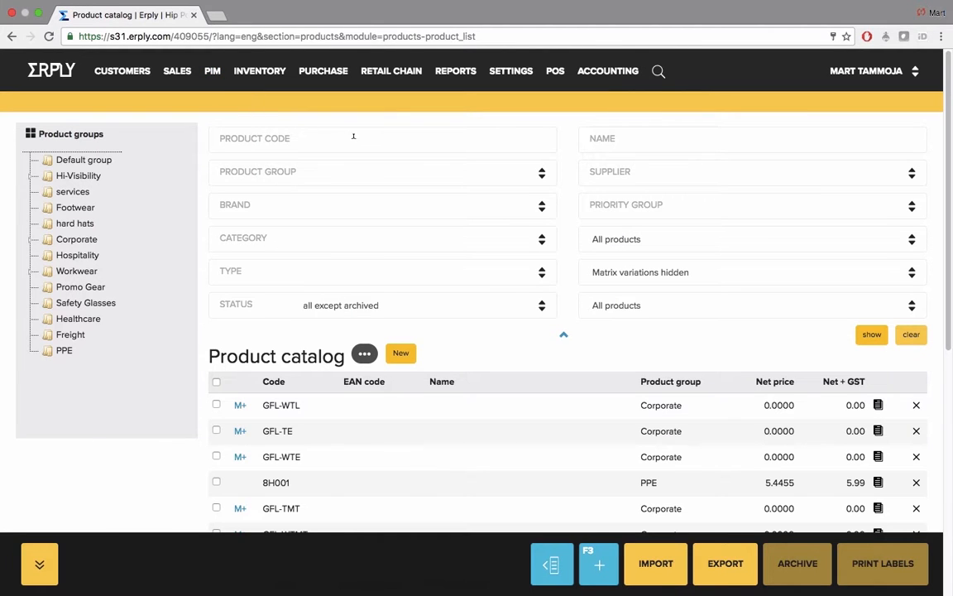
{"action": "left_click", "coordinate": [357, 139]}
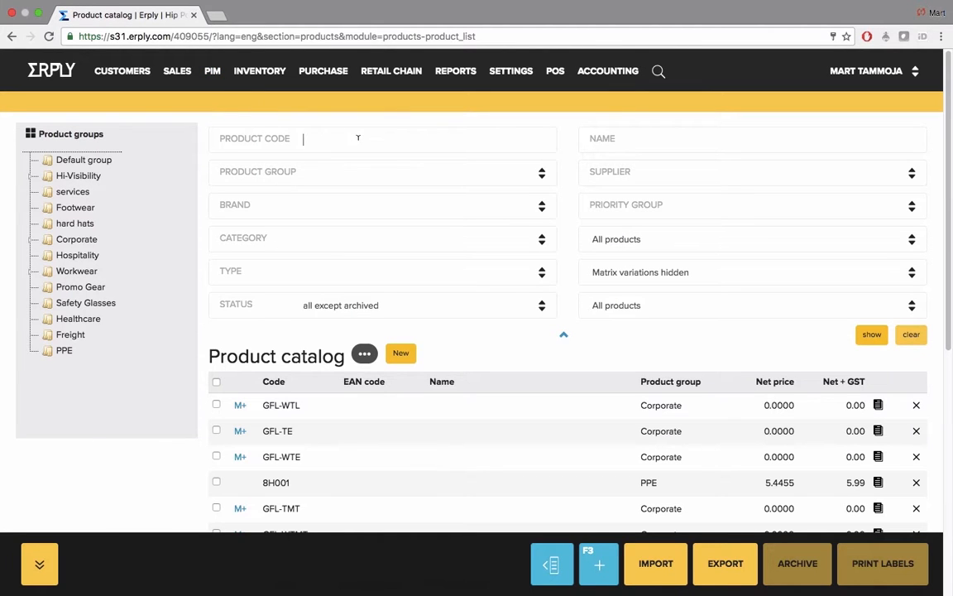
{"action": "left_click", "coordinate": [691, 136]}
{"action": "type", "text": "test product"}
{"action": "key", "text": "Return"}
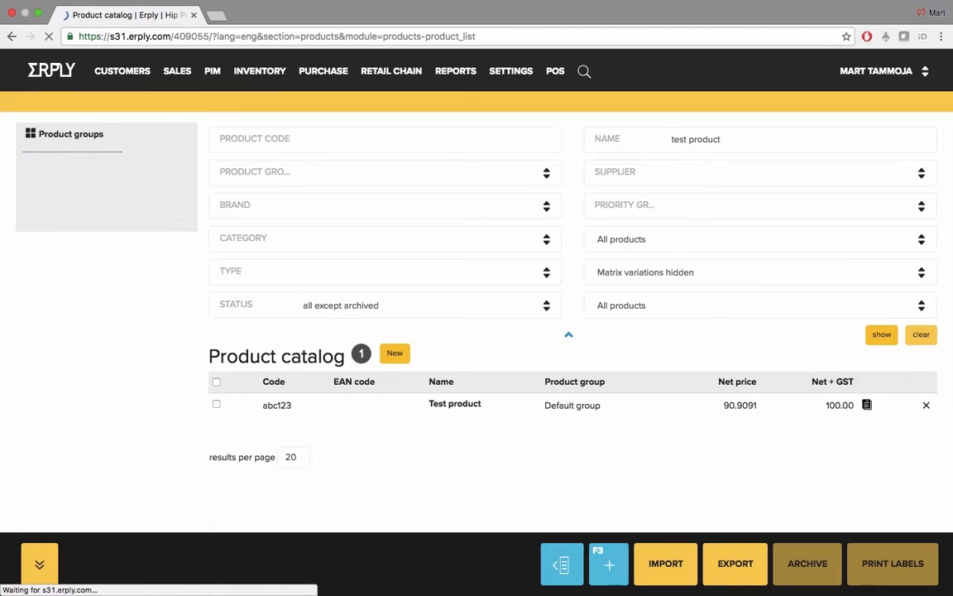
Step: Open Test product, set its sales price including GST to 120 and save the change
{"action": "mouse_move", "coordinate": [453, 409]}
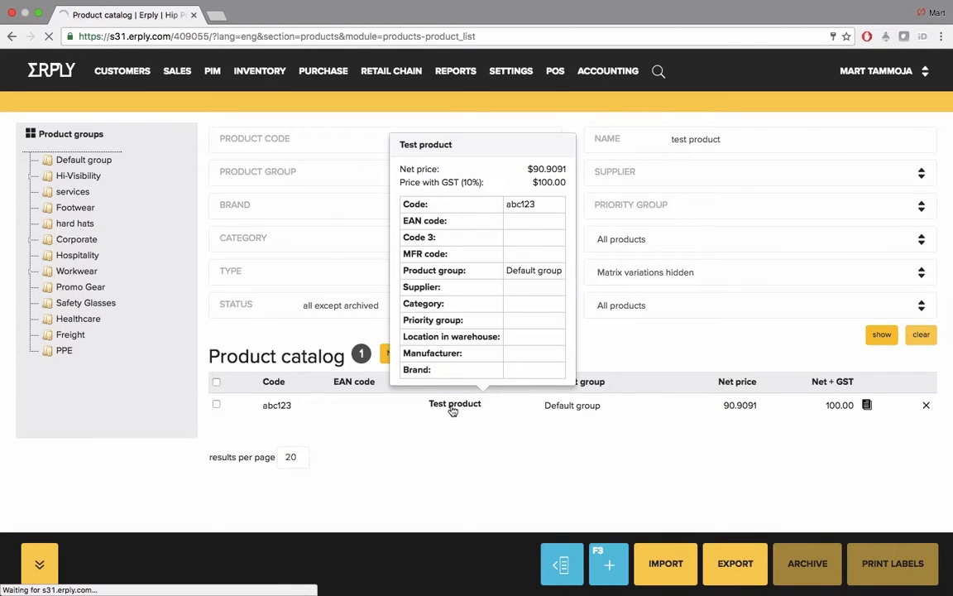
{"action": "left_click_drag", "start_coordinate": [721, 271], "coordinate": [693, 271]}
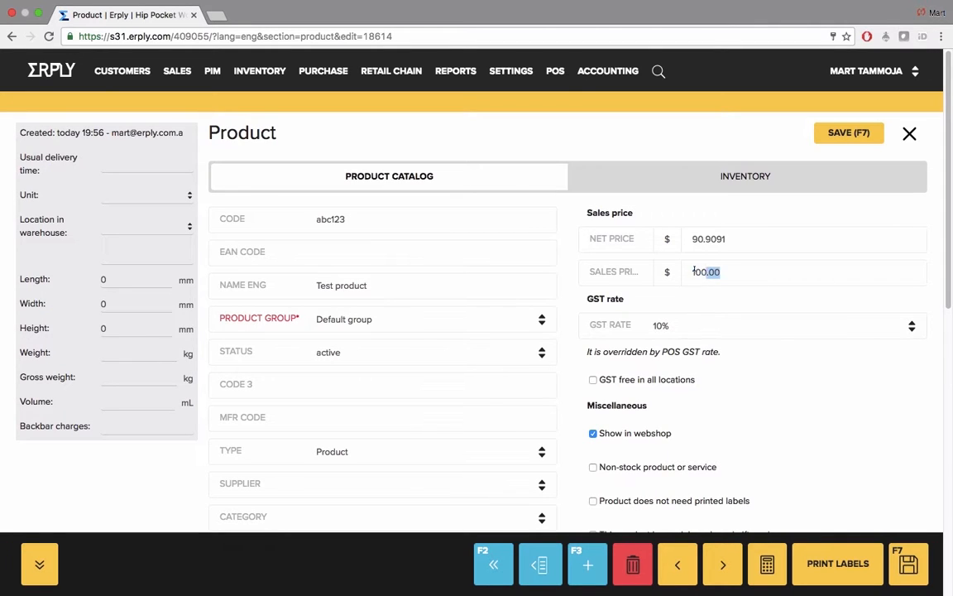
{"action": "type", "text": "120"}
{"action": "left_click", "coordinate": [849, 134]}
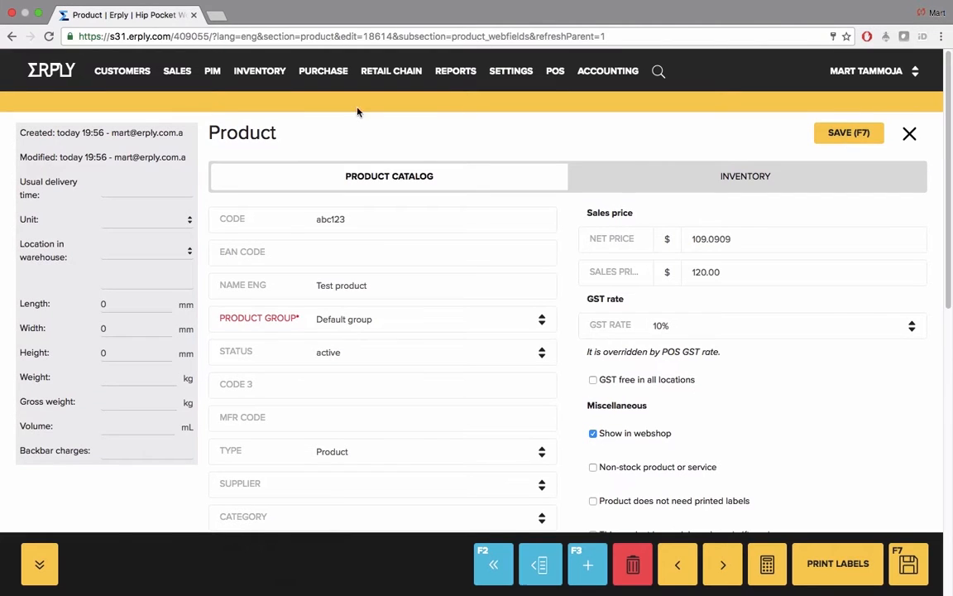
Step: Search the product catalog by code abc123, and call up the archive option for Test product without confirming it
{"action": "mouse_move", "coordinate": [213, 77]}
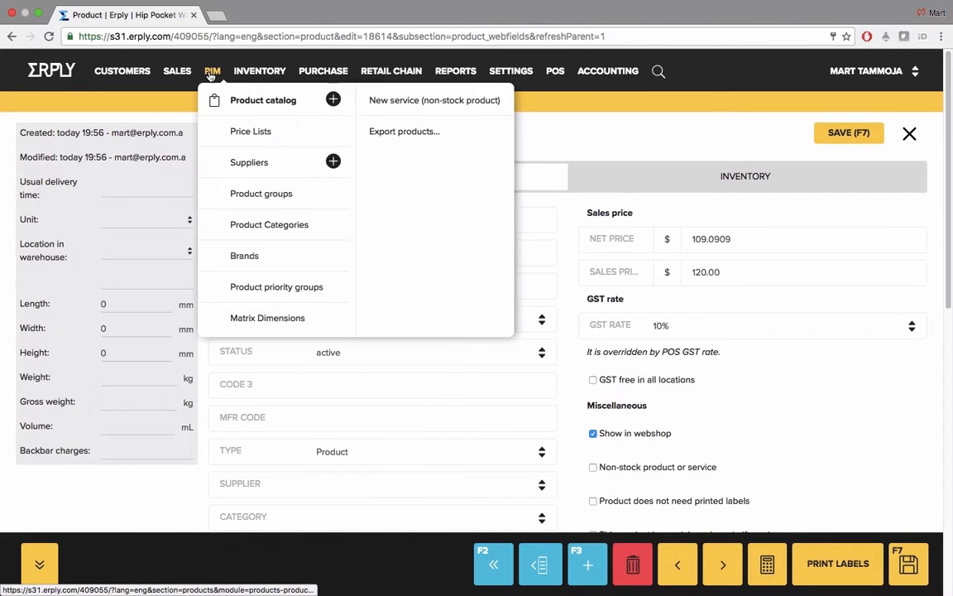
{"action": "left_click", "coordinate": [268, 101]}
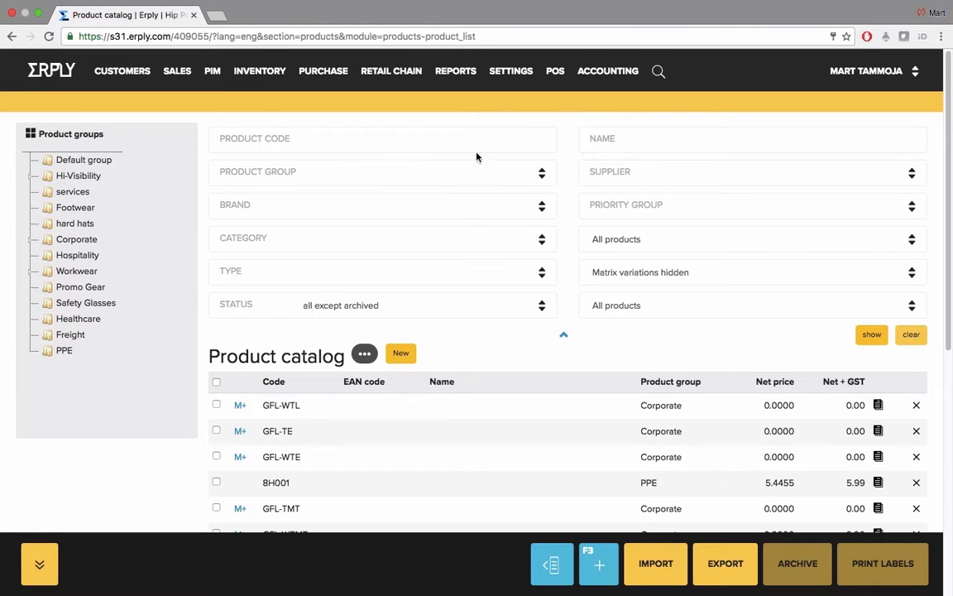
{"action": "left_click", "coordinate": [510, 139]}
{"action": "type", "text": "abc123"}
{"action": "left_click", "coordinate": [870, 335]}
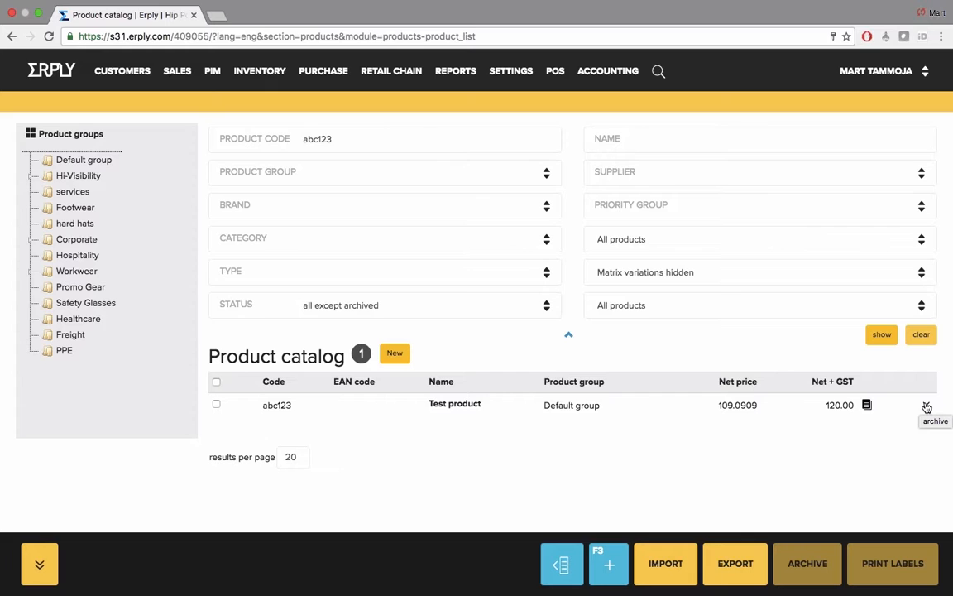
{"action": "left_click", "coordinate": [926, 406]}
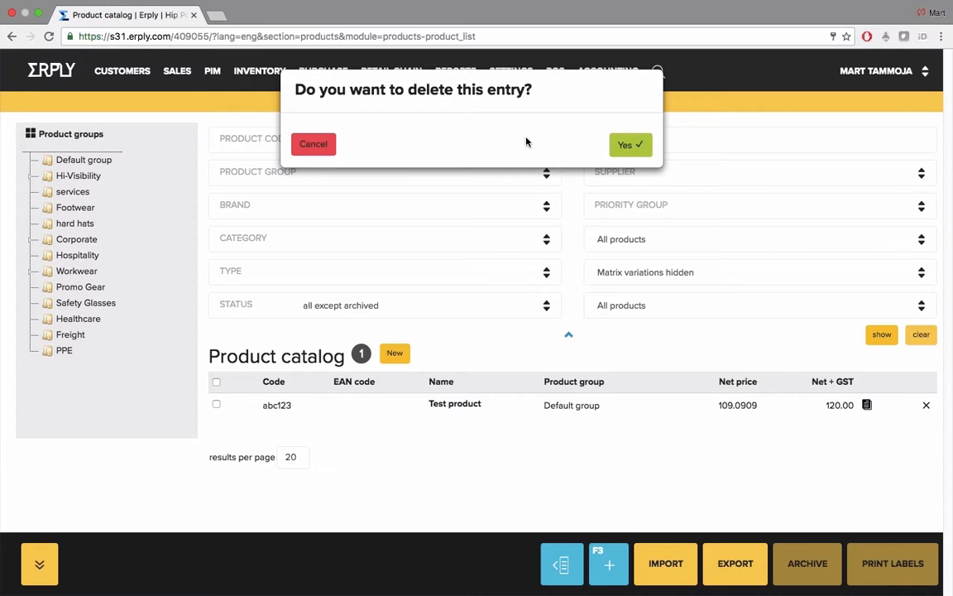
{"action": "left_click", "coordinate": [315, 144]}
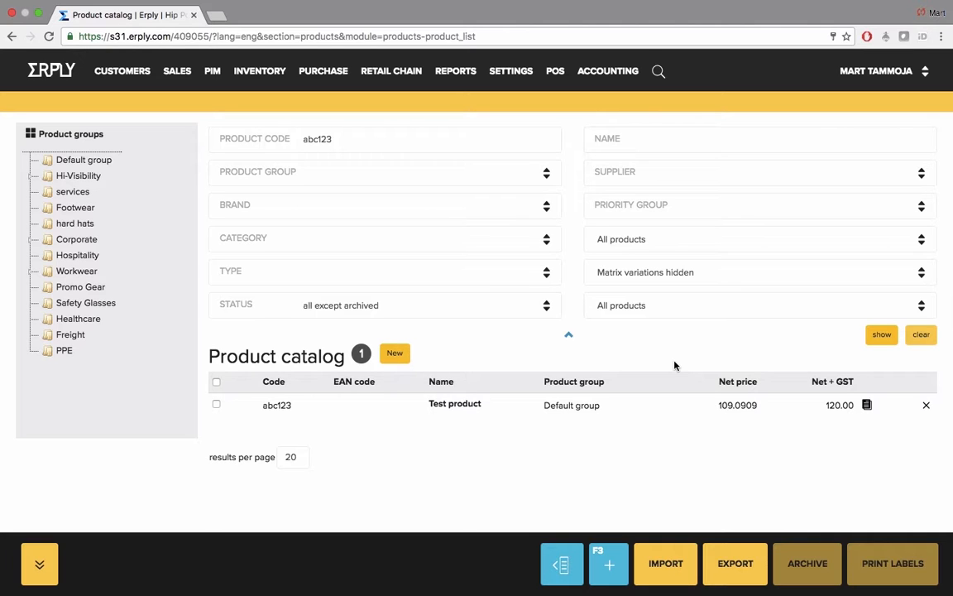
Step: Set the status of Test product to archived on its product card, save it and close the card
{"action": "left_click", "coordinate": [468, 405]}
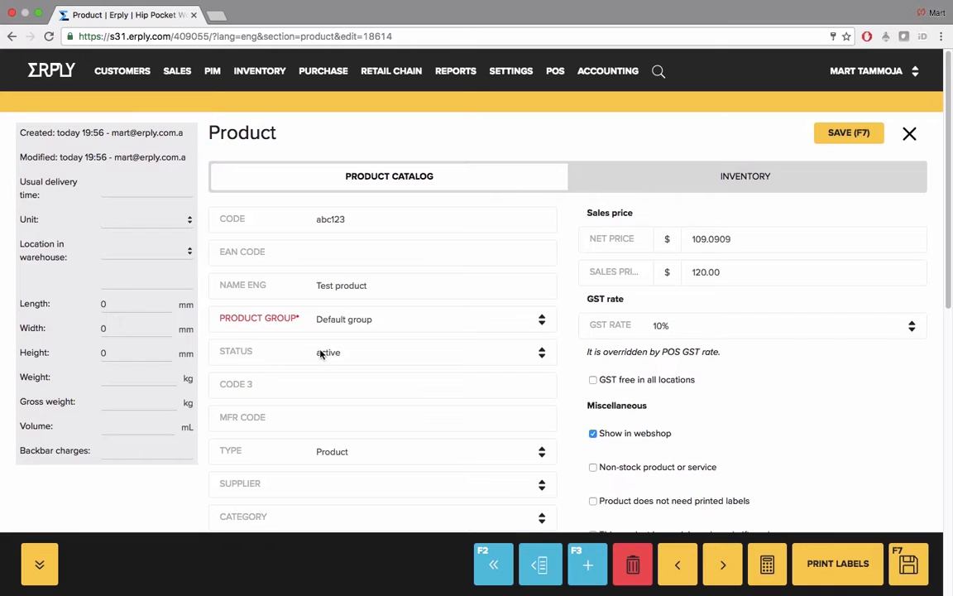
{"action": "left_click", "coordinate": [321, 354]}
{"action": "left_click", "coordinate": [368, 392]}
{"action": "left_click", "coordinate": [844, 134]}
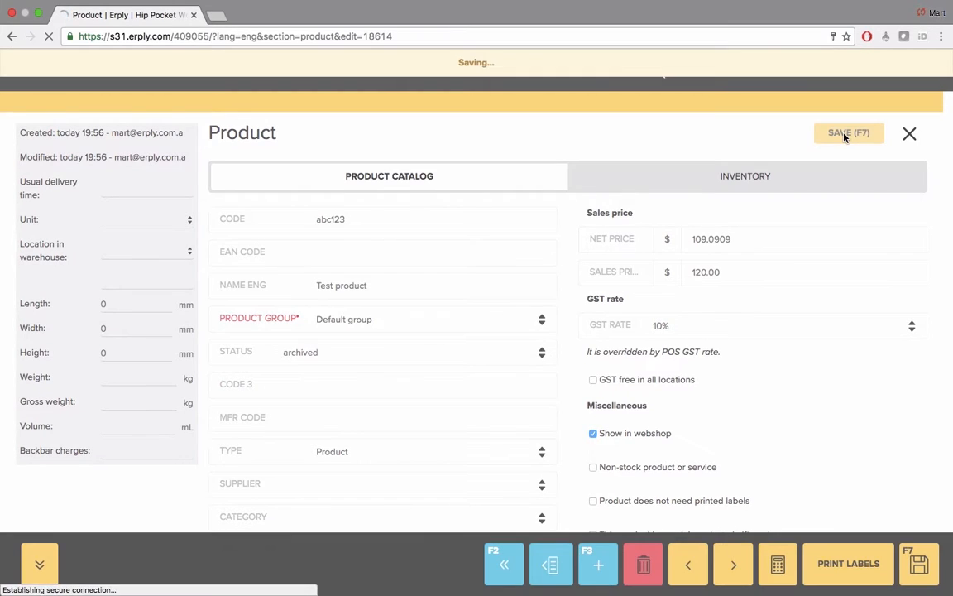
{"action": "left_click", "coordinate": [910, 135]}
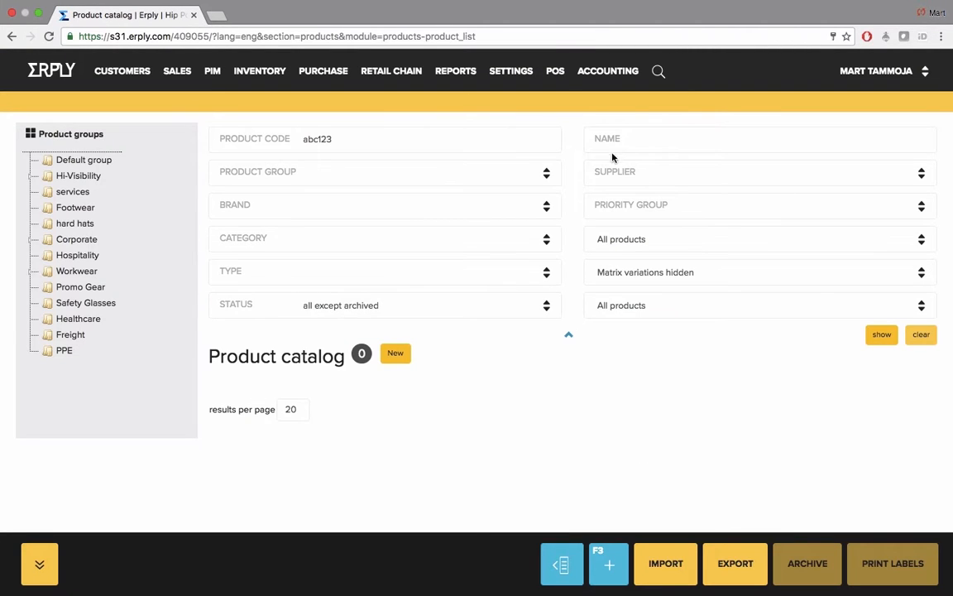
Step: Search the catalog for archived products with code abc123 and name test product
{"action": "left_click", "coordinate": [873, 335]}
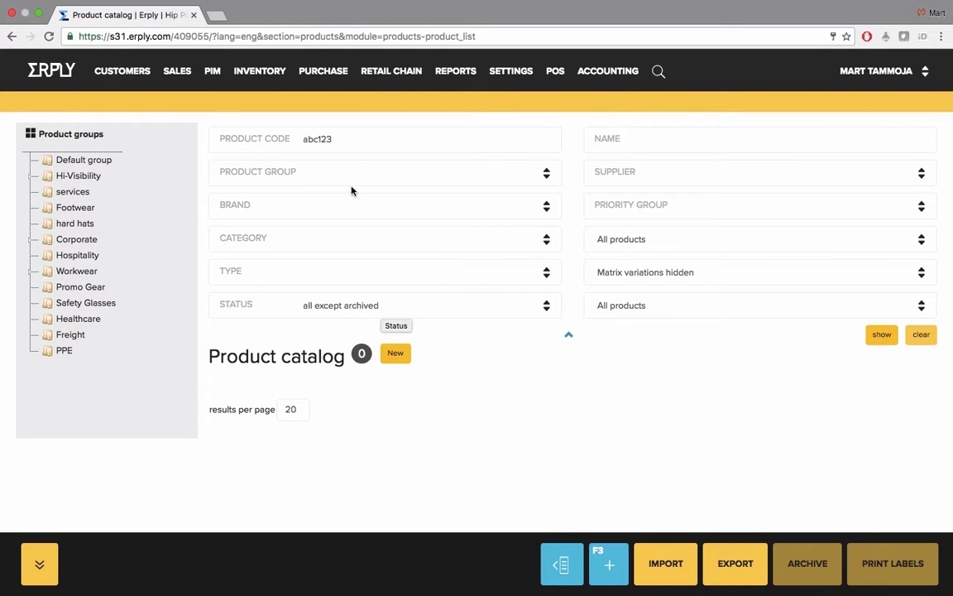
{"action": "left_click_drag", "start_coordinate": [347, 137], "coordinate": [290, 142]}
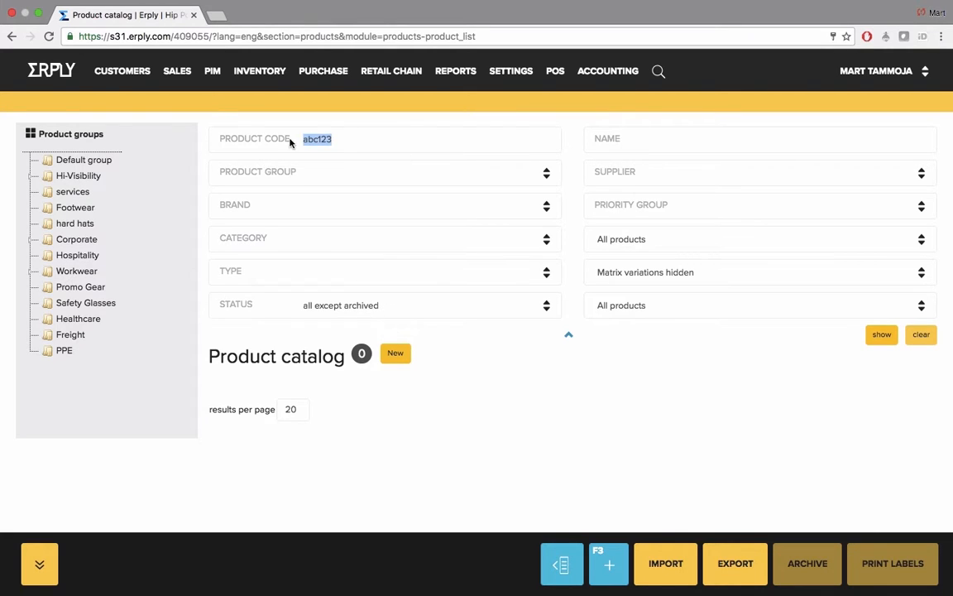
{"action": "left_click", "coordinate": [436, 308]}
{"action": "left_click", "coordinate": [442, 356]}
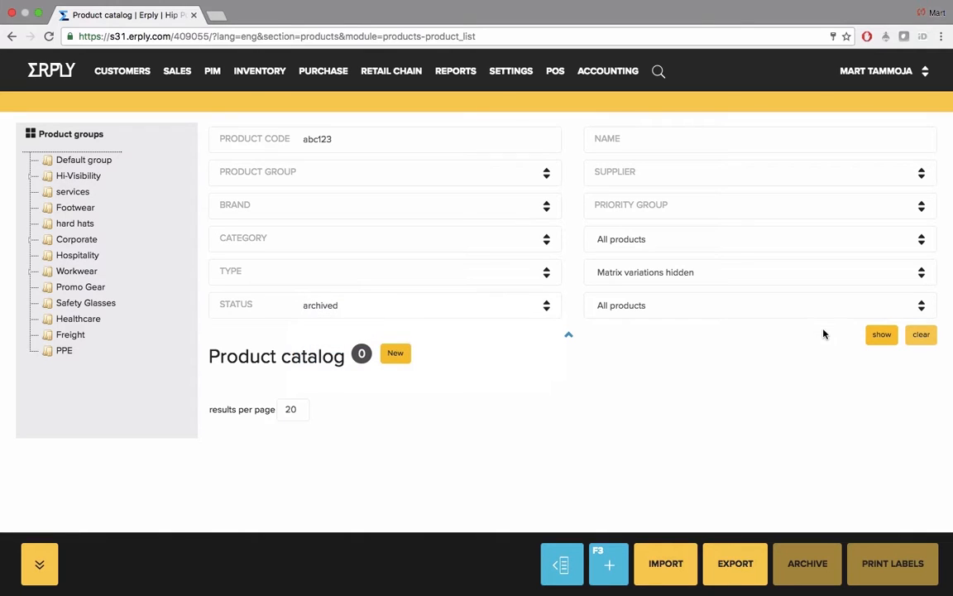
{"action": "left_click", "coordinate": [879, 335]}
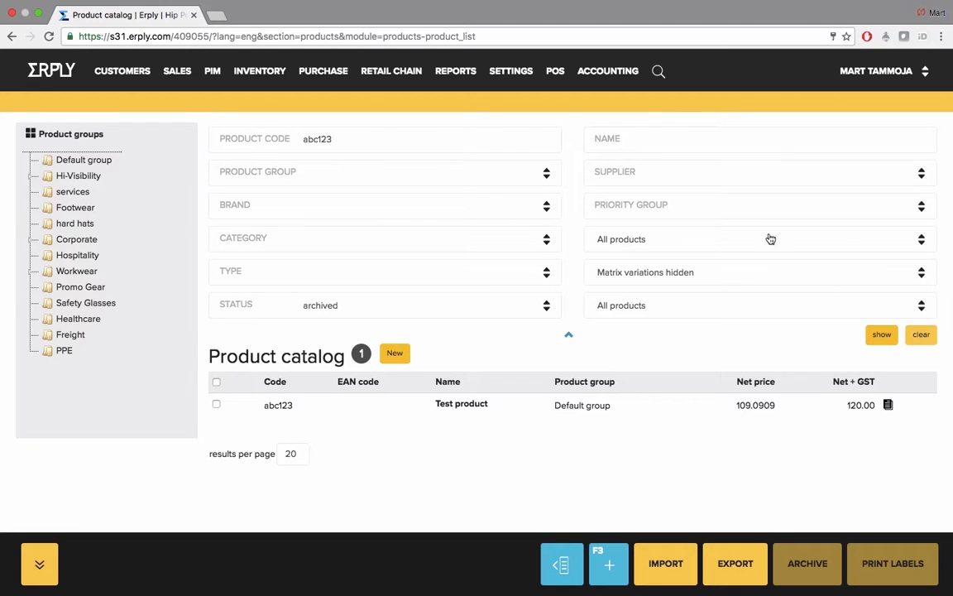
{"action": "type", "text": "test product"}
{"action": "key", "text": "Return"}
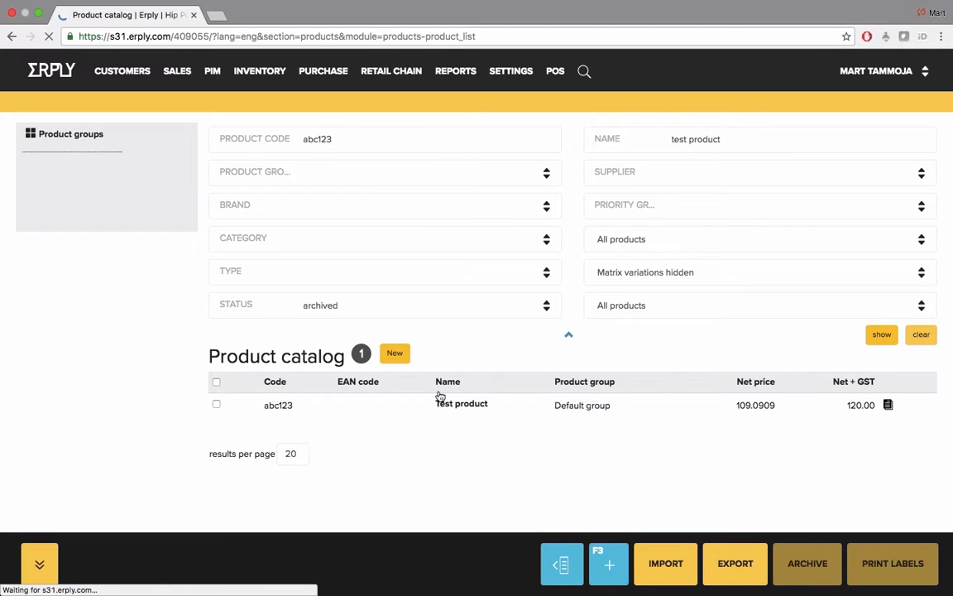
Step: Open the archived Test product, set its status back to active, save it and close the card
{"action": "left_click", "coordinate": [459, 404]}
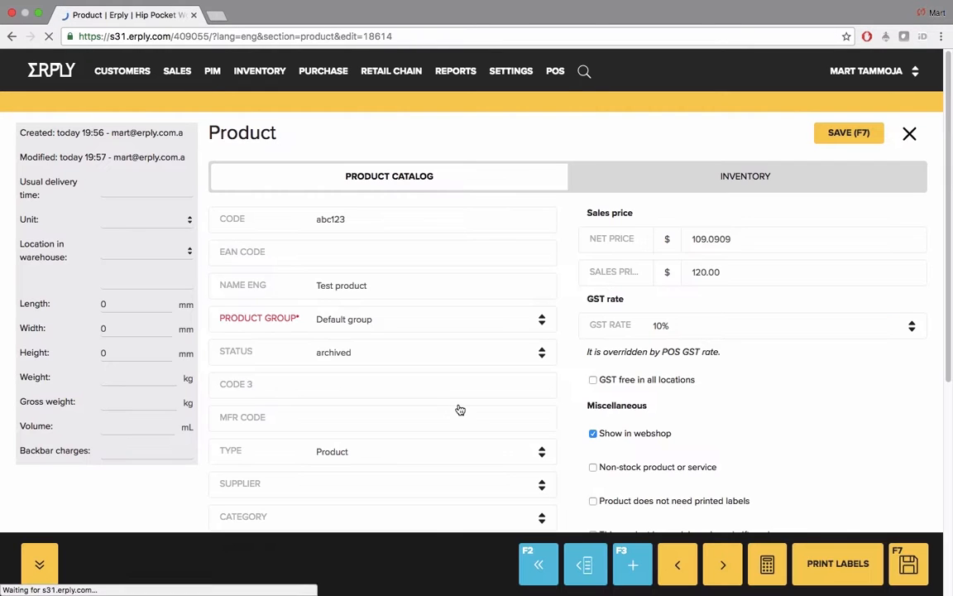
{"action": "left_click", "coordinate": [372, 361]}
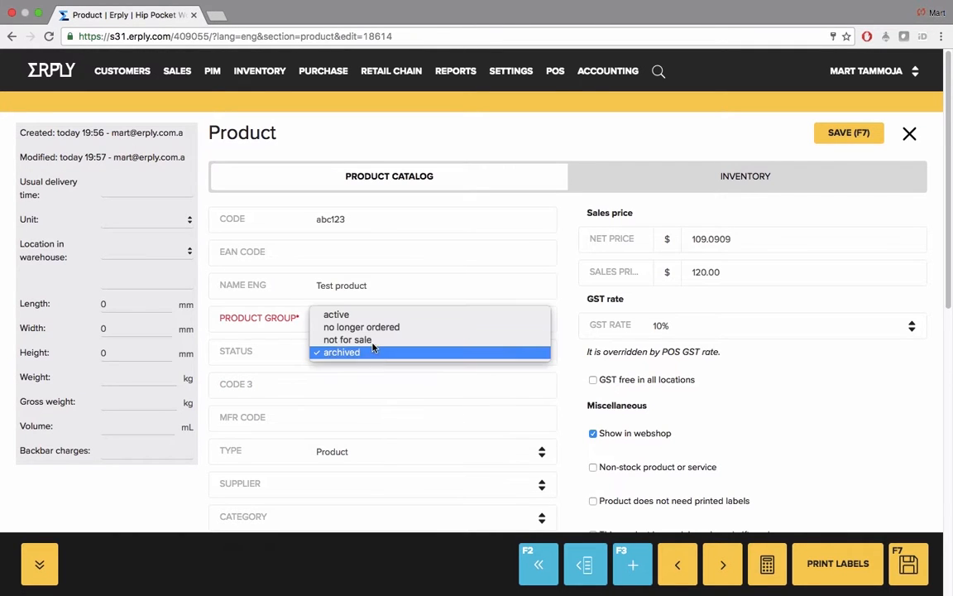
{"action": "left_click", "coordinate": [343, 313]}
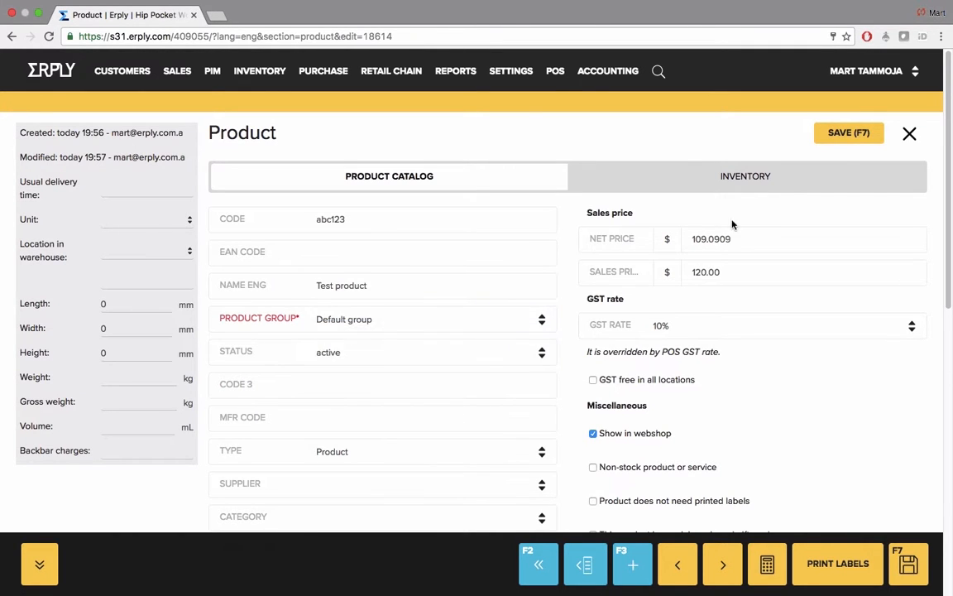
{"action": "left_click", "coordinate": [856, 132]}
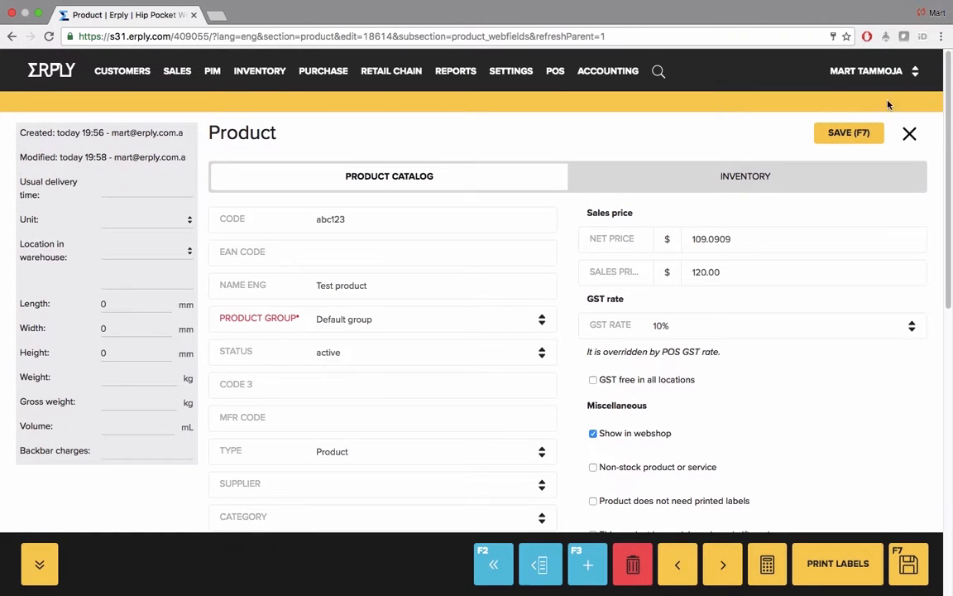
{"action": "left_click", "coordinate": [909, 135]}
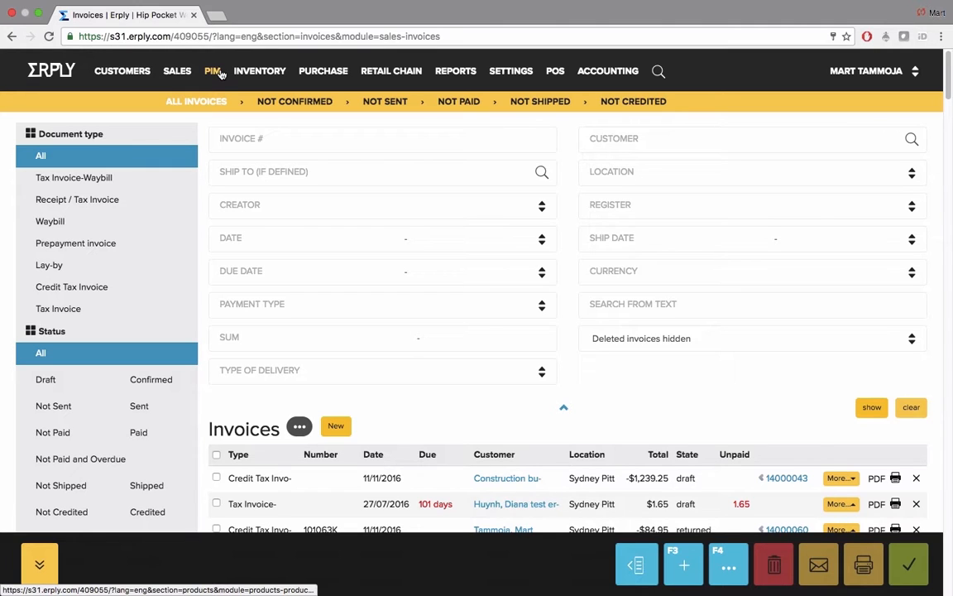
Step: Open the overview of price lists from the product management area
{"action": "left_click", "coordinate": [222, 74]}
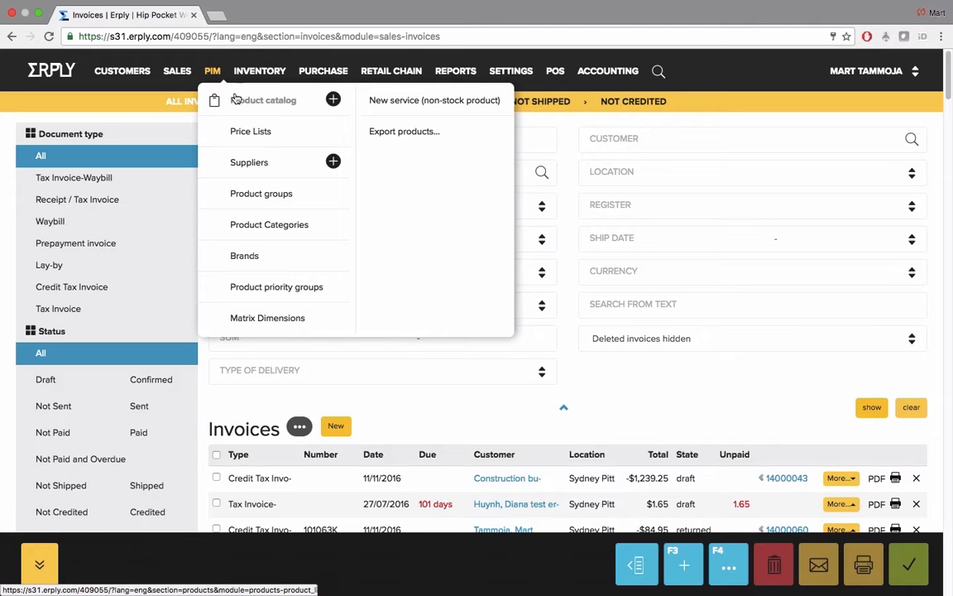
{"action": "left_click", "coordinate": [254, 134]}
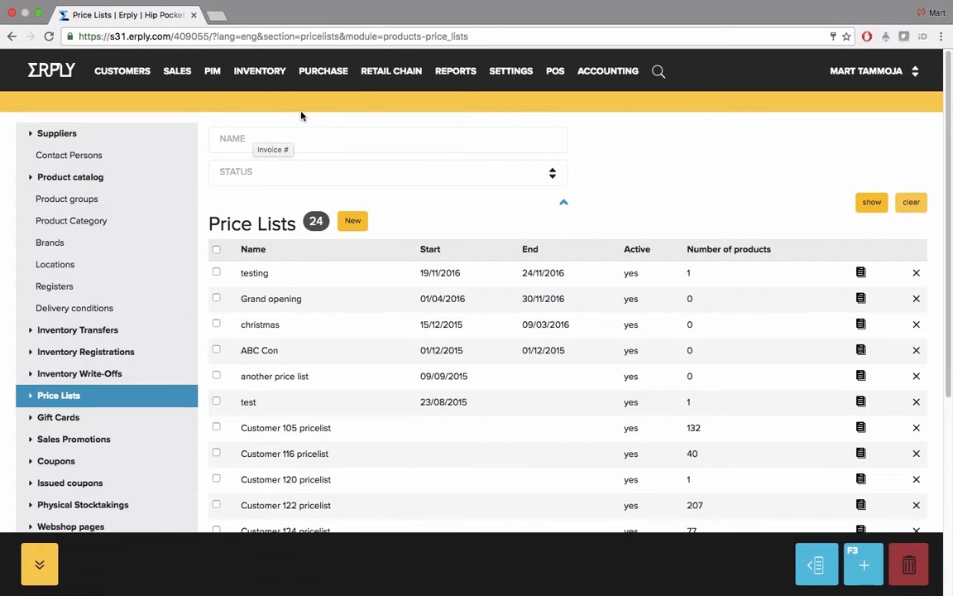
{"action": "mouse_move", "coordinate": [380, 85]}
{"action": "left_click", "coordinate": [460, 172]}
{"action": "left_click", "coordinate": [458, 148]}
Step: Examine the special product prices in the first customer-specific price list, and close it without changes
{"action": "left_click", "coordinate": [321, 432]}
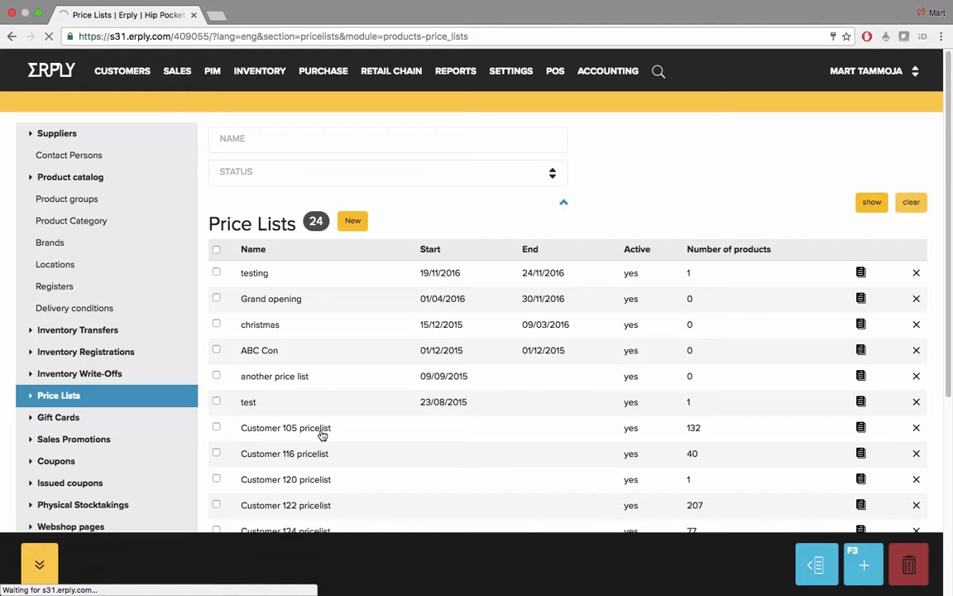
{"action": "scroll", "coordinate": [476, 375], "scroll_direction": "down", "scroll_amount": 5}
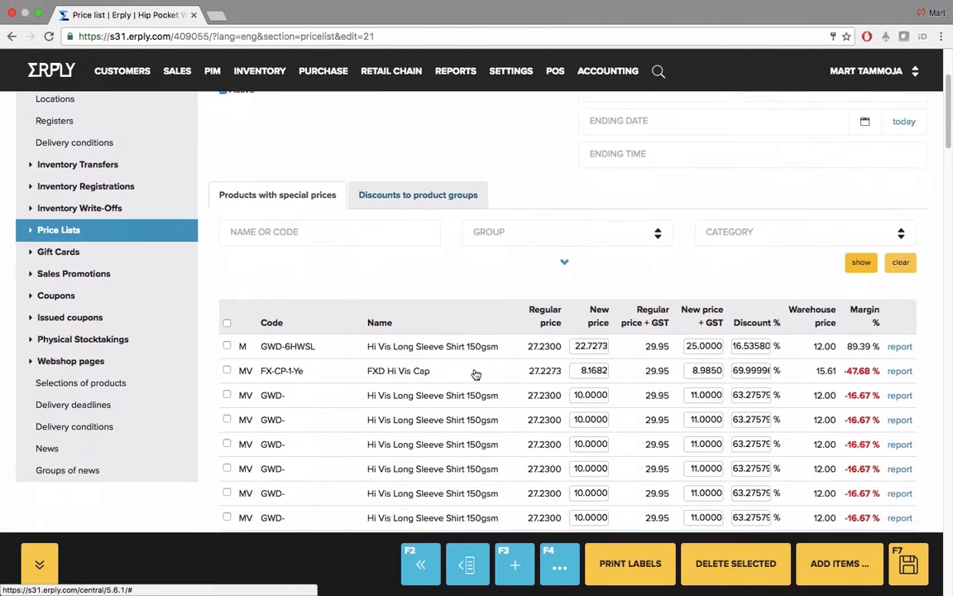
{"action": "scroll", "coordinate": [475, 375], "scroll_direction": "up", "scroll_amount": 5}
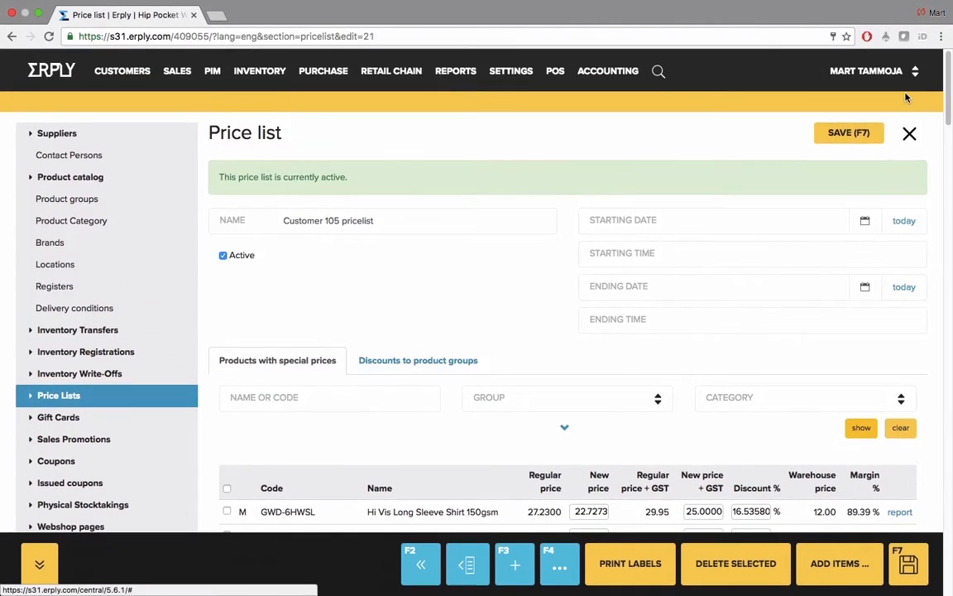
{"action": "left_click", "coordinate": [910, 136]}
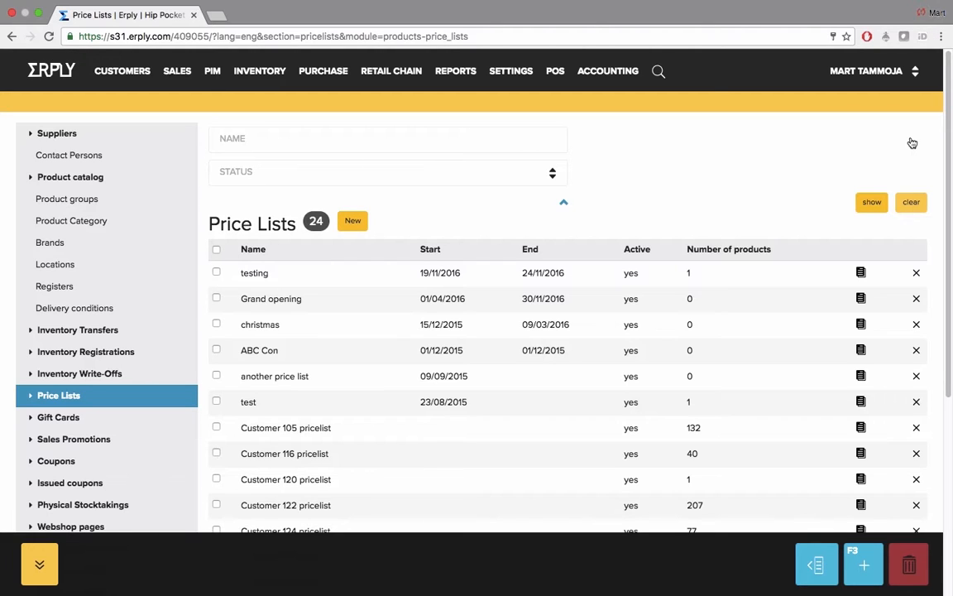
Step: Start a new price list and name it Brand November sale
{"action": "left_click", "coordinate": [352, 222]}
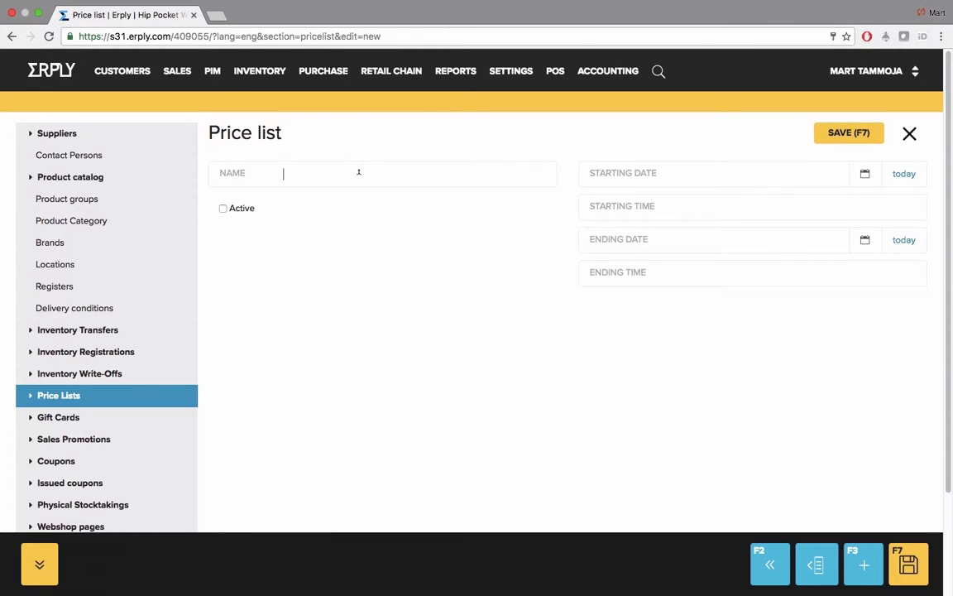
{"action": "type", "text": "Brand November sale"}
Step: Set the price list to run from 19/11/2016 to 25/11/2016, mark it active and save it
{"action": "left_click", "coordinate": [894, 177]}
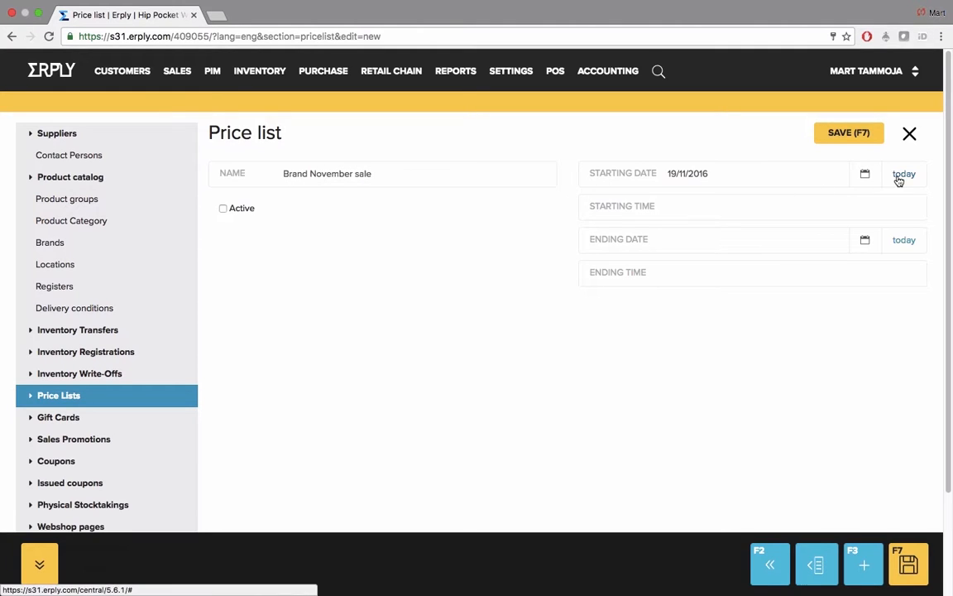
{"action": "left_click", "coordinate": [899, 241]}
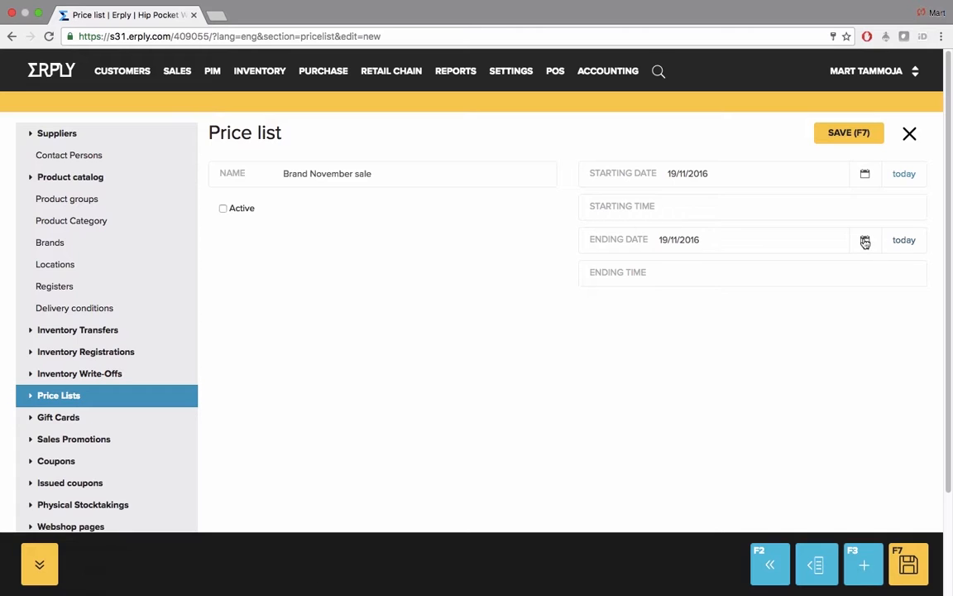
{"action": "left_click", "coordinate": [865, 240]}
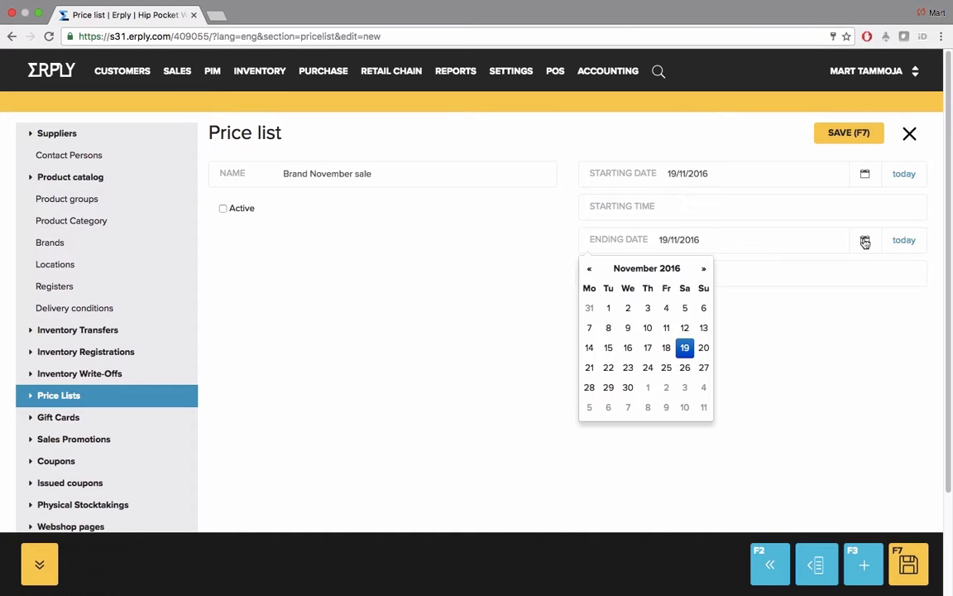
{"action": "left_click", "coordinate": [667, 368]}
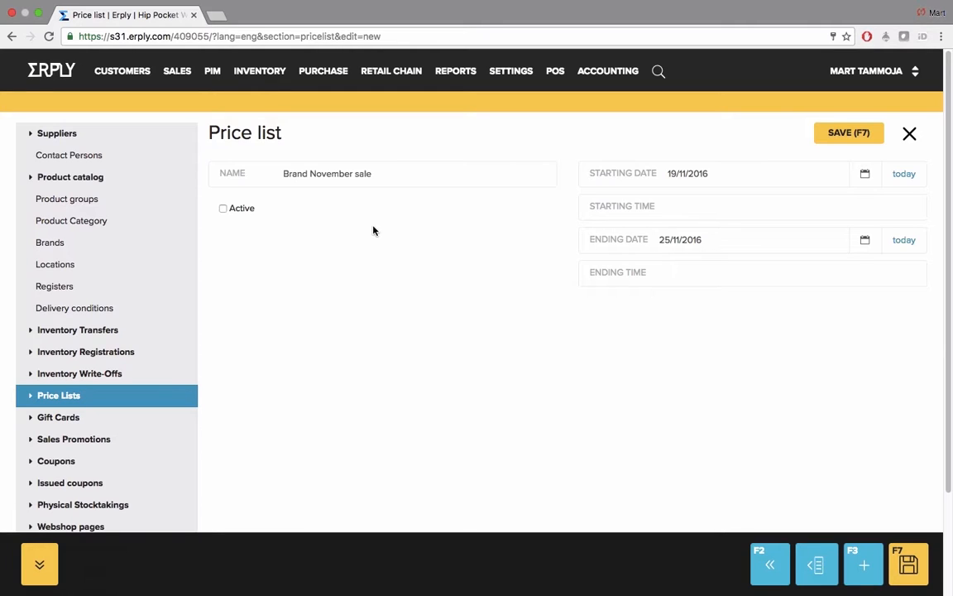
{"action": "left_click", "coordinate": [242, 212]}
{"action": "left_click", "coordinate": [834, 134]}
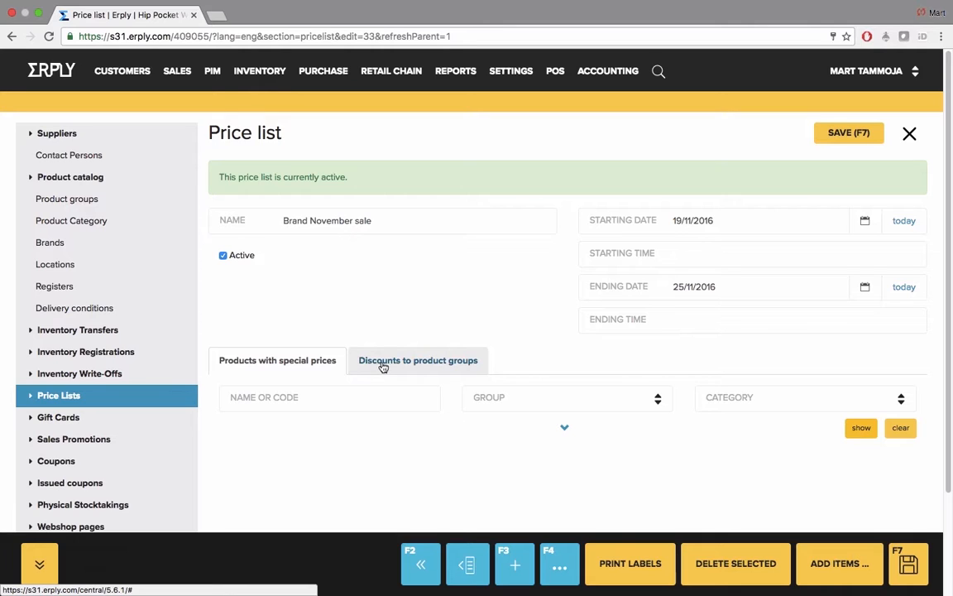
Step: Add the Footwear product group to the price list's group discounts with a 10% discount and save
{"action": "left_click", "coordinate": [424, 365]}
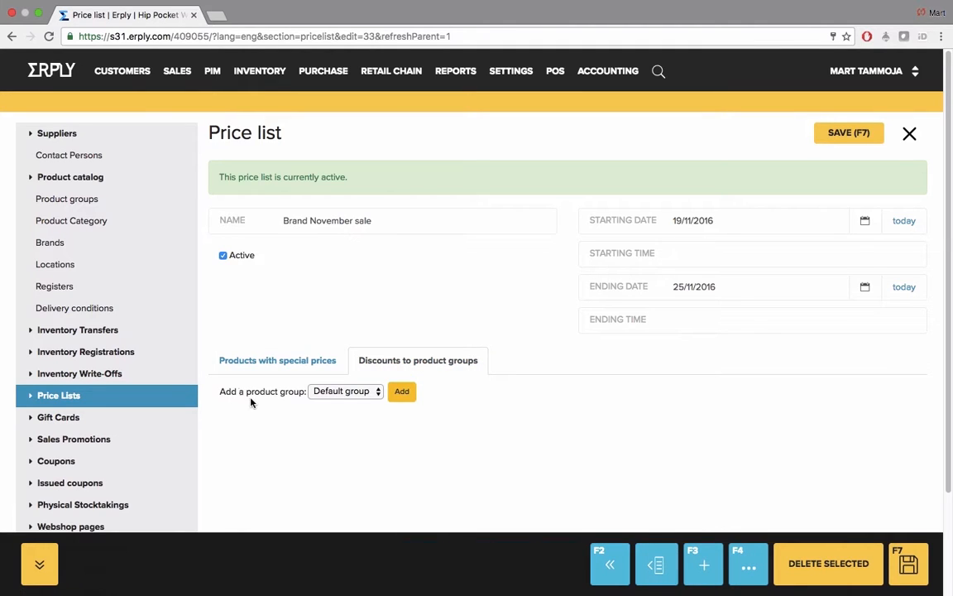
{"action": "left_click_drag", "start_coordinate": [220, 391], "coordinate": [303, 391]}
{"action": "left_click", "coordinate": [303, 390]}
{"action": "left_click", "coordinate": [334, 392]}
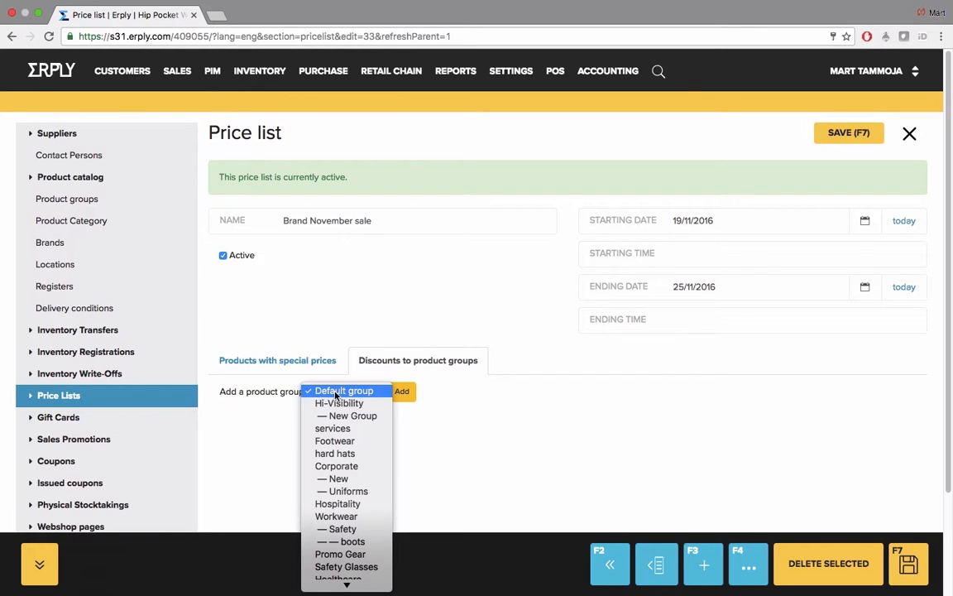
{"action": "left_click", "coordinate": [349, 443]}
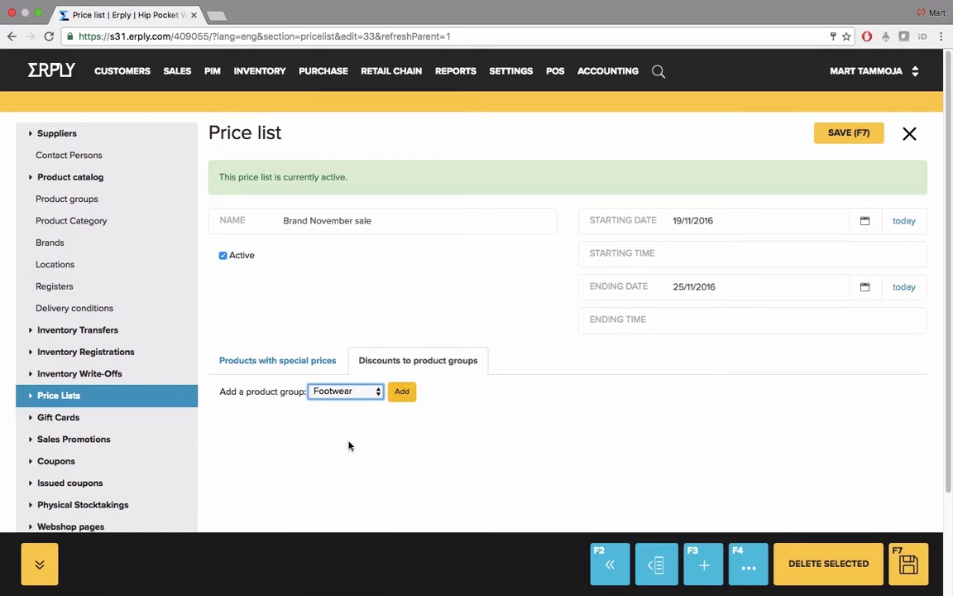
{"action": "left_click", "coordinate": [401, 390]}
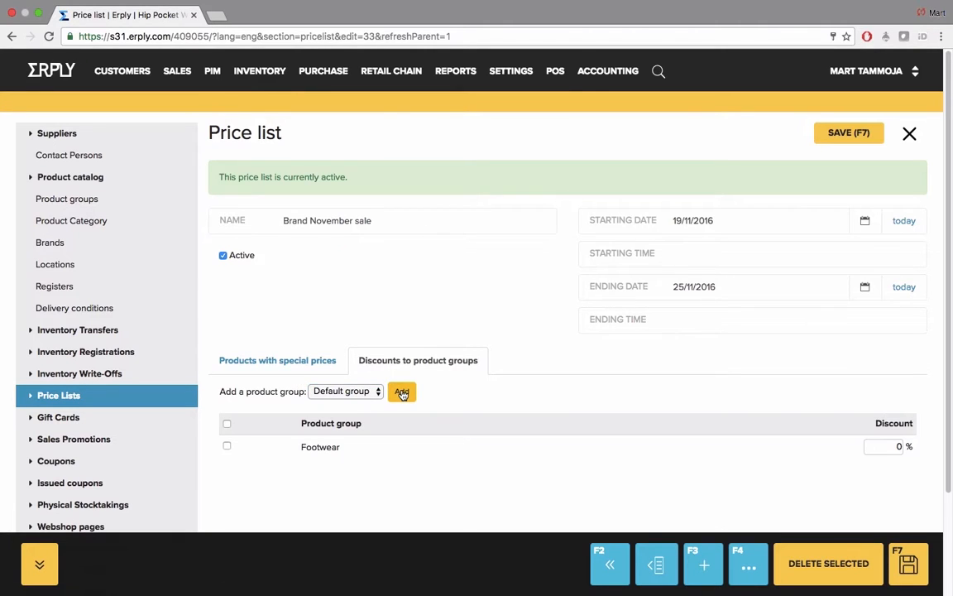
{"action": "left_click", "coordinate": [889, 446]}
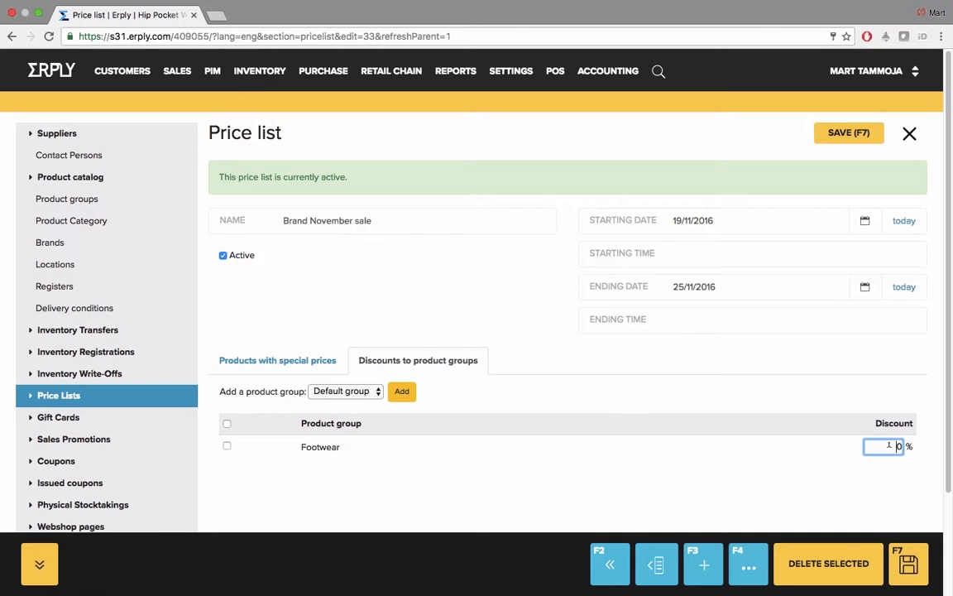
{"action": "type", "text": "1"}
{"action": "key", "text": "F7"}
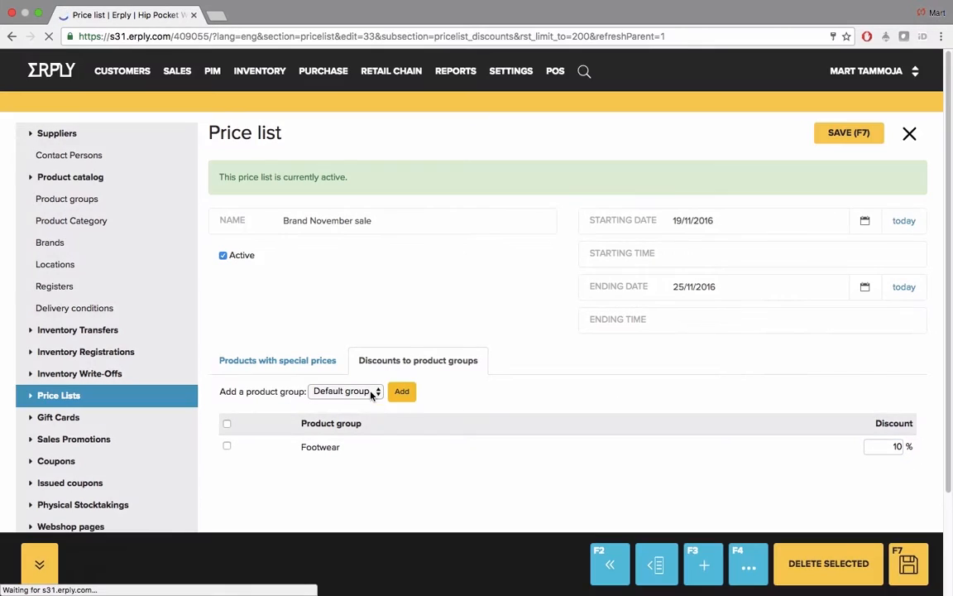
Step: Add the services product group to the group discounts with a 20% discount and save
{"action": "left_click", "coordinate": [373, 392]}
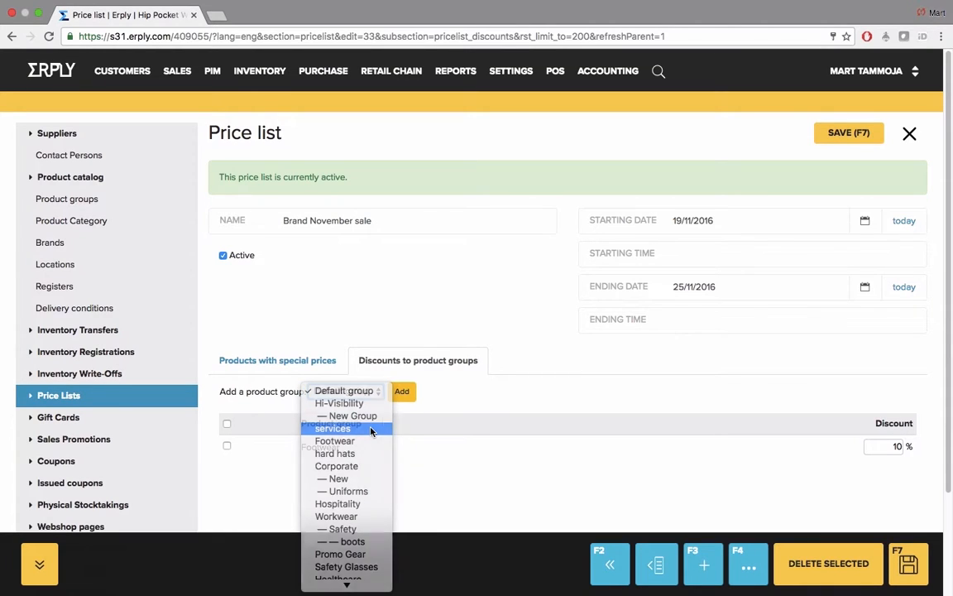
{"action": "left_click", "coordinate": [372, 427]}
{"action": "left_click", "coordinate": [402, 392]}
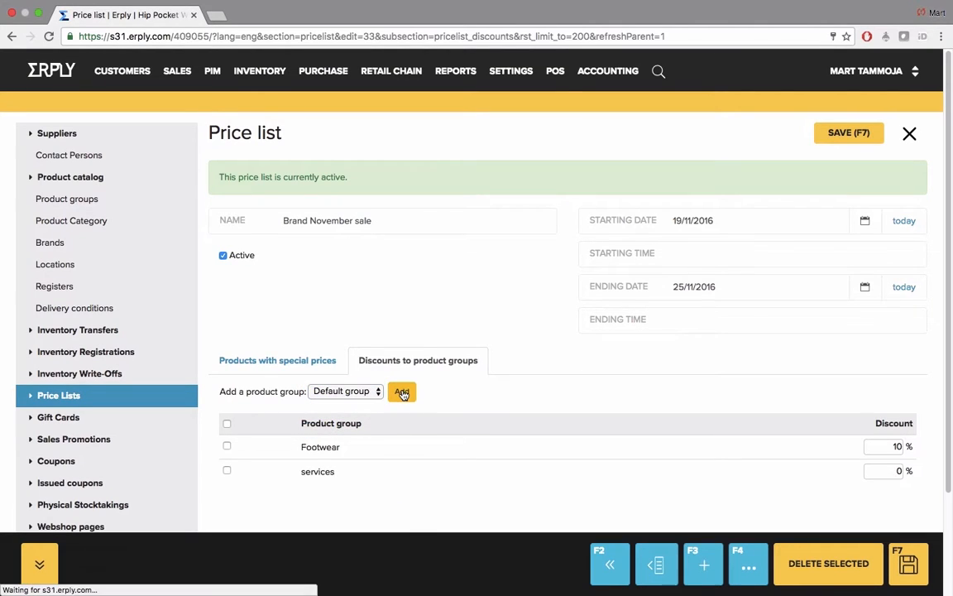
{"action": "left_click", "coordinate": [887, 471]}
{"action": "type", "text": "2"}
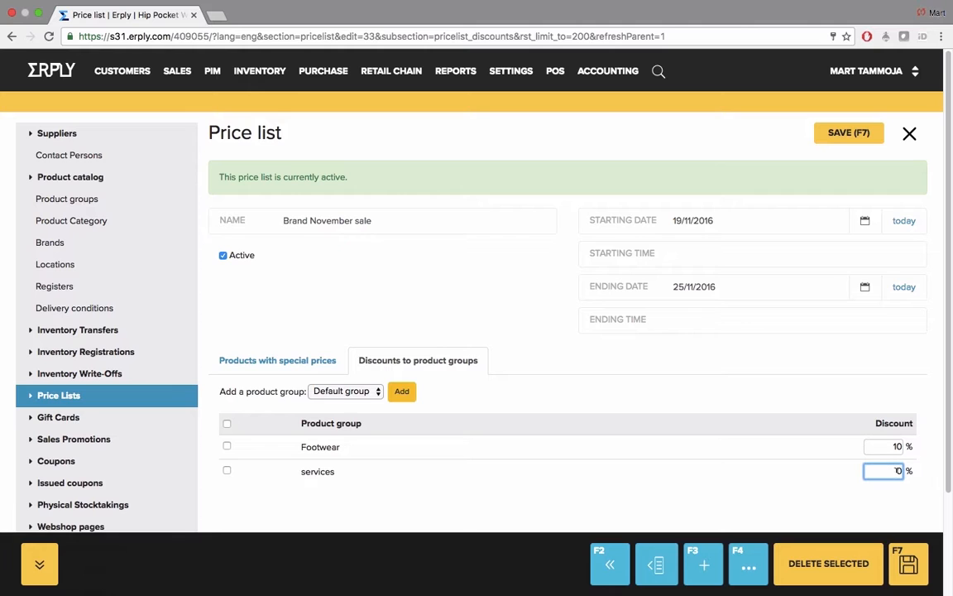
{"action": "left_click", "coordinate": [918, 550]}
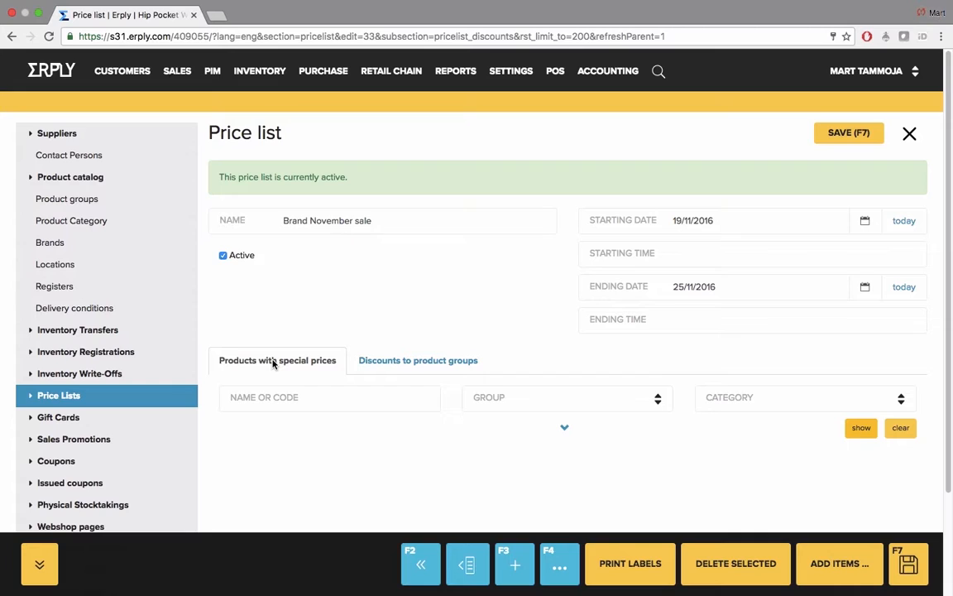
Step: Add the single product GFL-TMT-Bk/Wh-4XL to the price list's products with special prices
{"action": "left_click", "coordinate": [840, 570]}
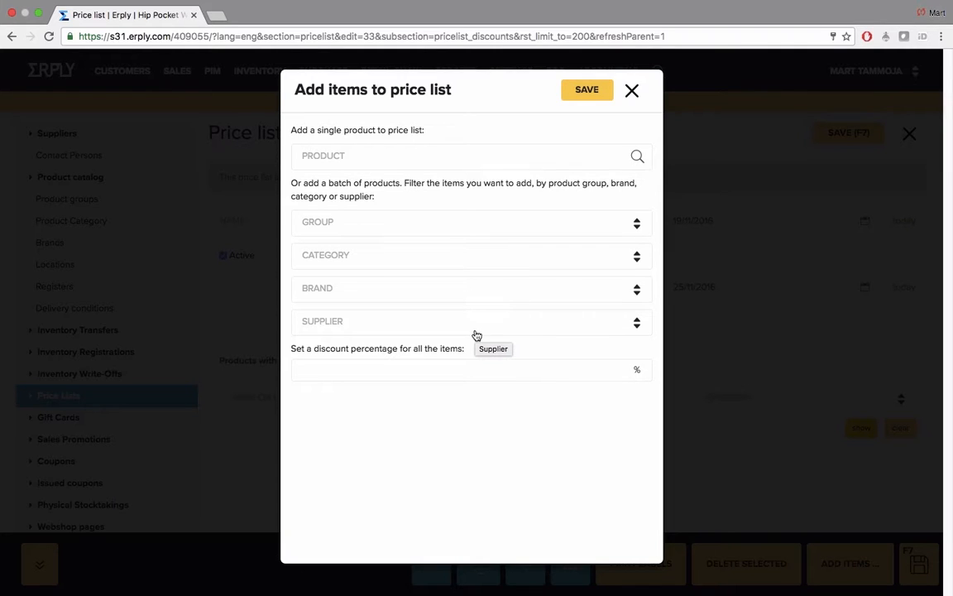
{"action": "left_click", "coordinate": [473, 157]}
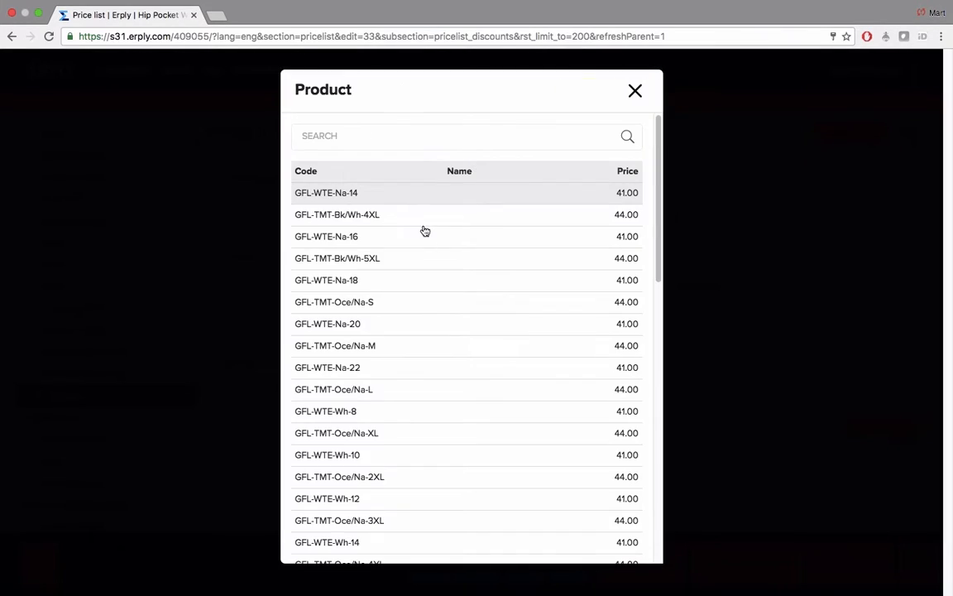
{"action": "left_click", "coordinate": [423, 228]}
{"action": "left_click", "coordinate": [586, 93]}
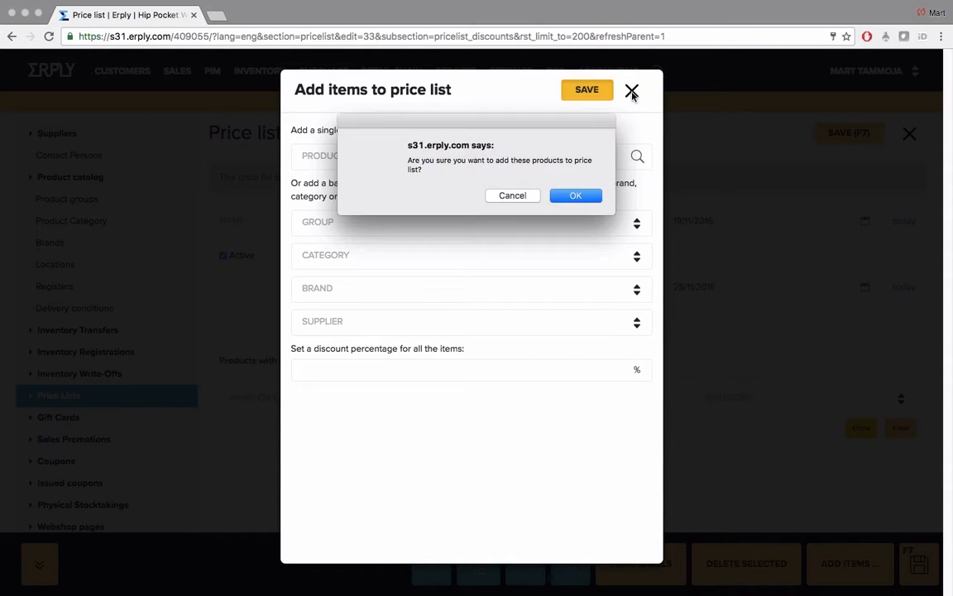
{"action": "left_click", "coordinate": [575, 195]}
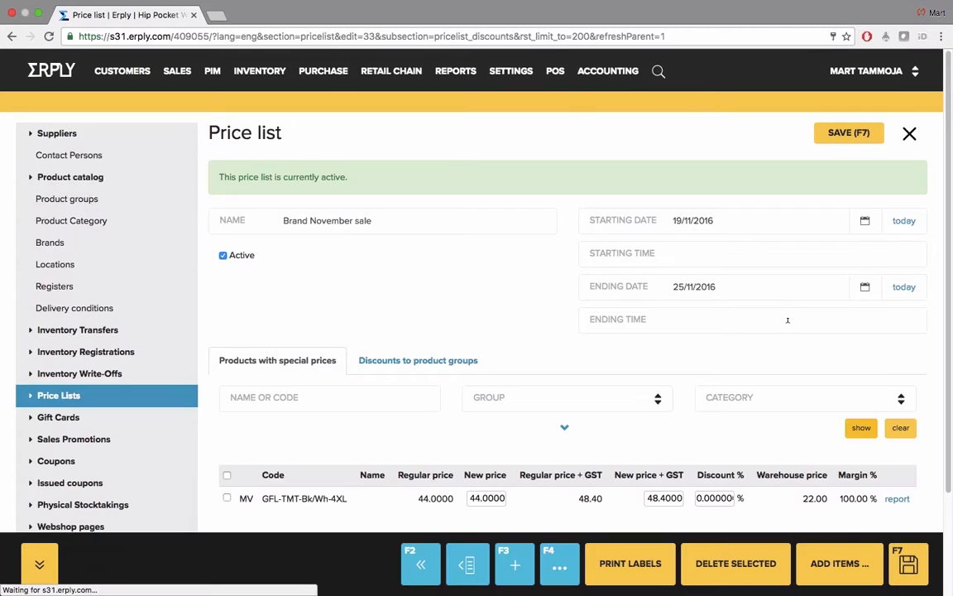
Step: Set the new price including GST of GFL-TMT-Bk/Wh-4XL to 24.40, save and review the price list
{"action": "left_click", "coordinate": [651, 497]}
{"action": "left_click_drag", "start_coordinate": [649, 497], "coordinate": [659, 498]}
{"action": "type", "text": "24"}
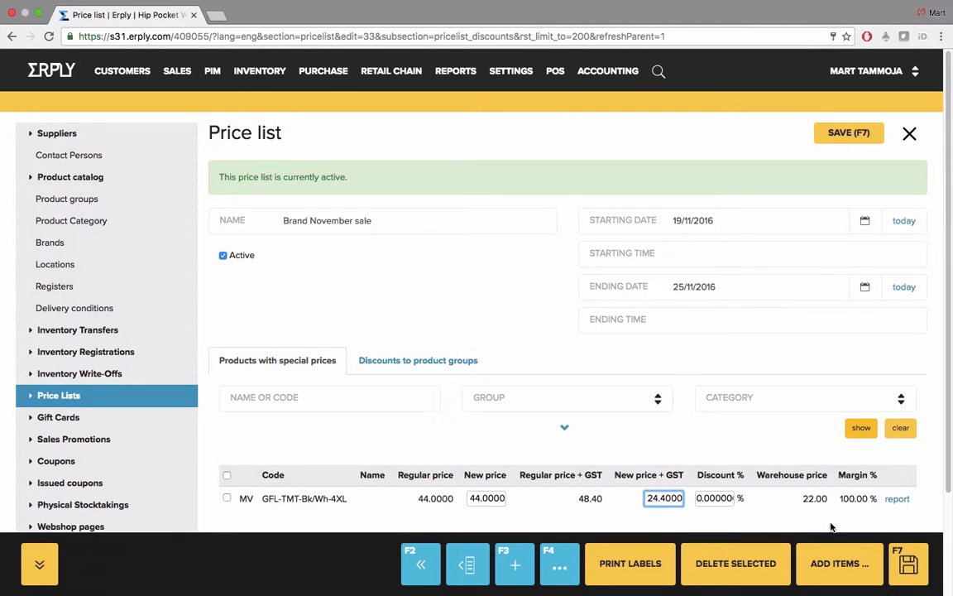
{"action": "left_click", "coordinate": [906, 561]}
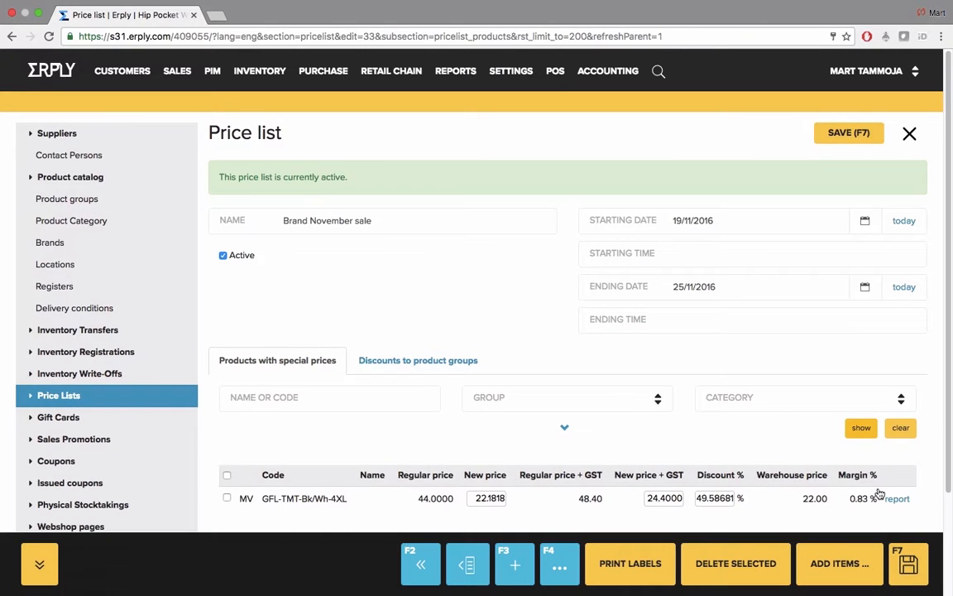
{"action": "scroll", "coordinate": [879, 494], "scroll_direction": "down", "scroll_amount": 1}
{"action": "scroll", "coordinate": [879, 494], "scroll_direction": "down", "scroll_amount": 3}
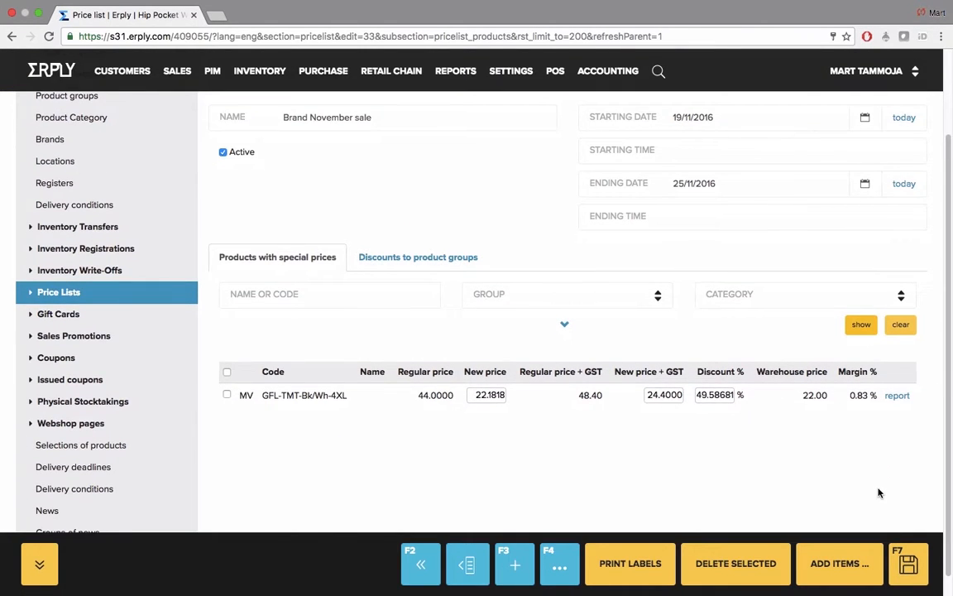
{"action": "scroll", "coordinate": [878, 493], "scroll_direction": "up", "scroll_amount": 4}
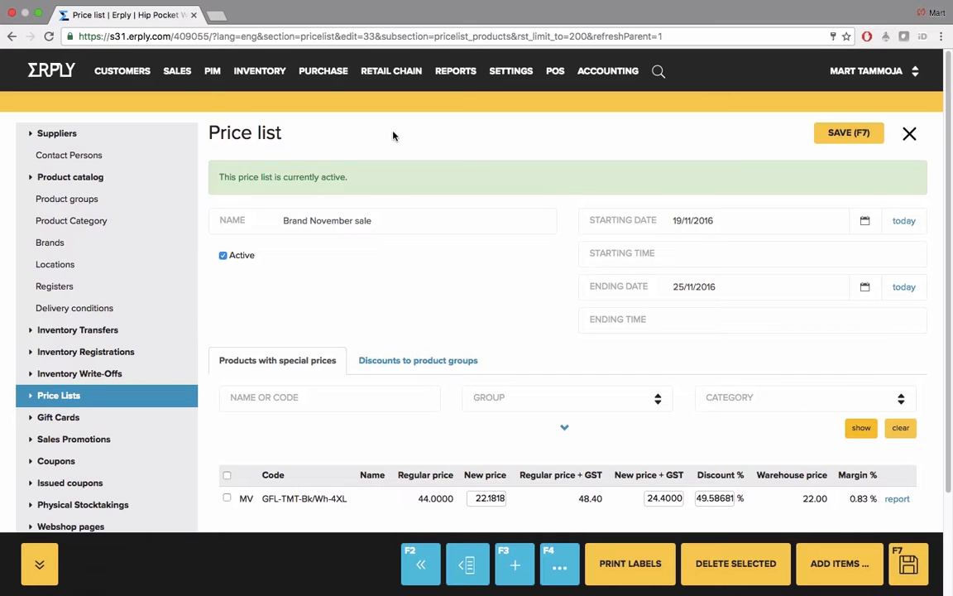
Step: Assign the Brand November sale price list as Price list 1 of the Sydney location, save and close the location
{"action": "left_click", "coordinate": [909, 134]}
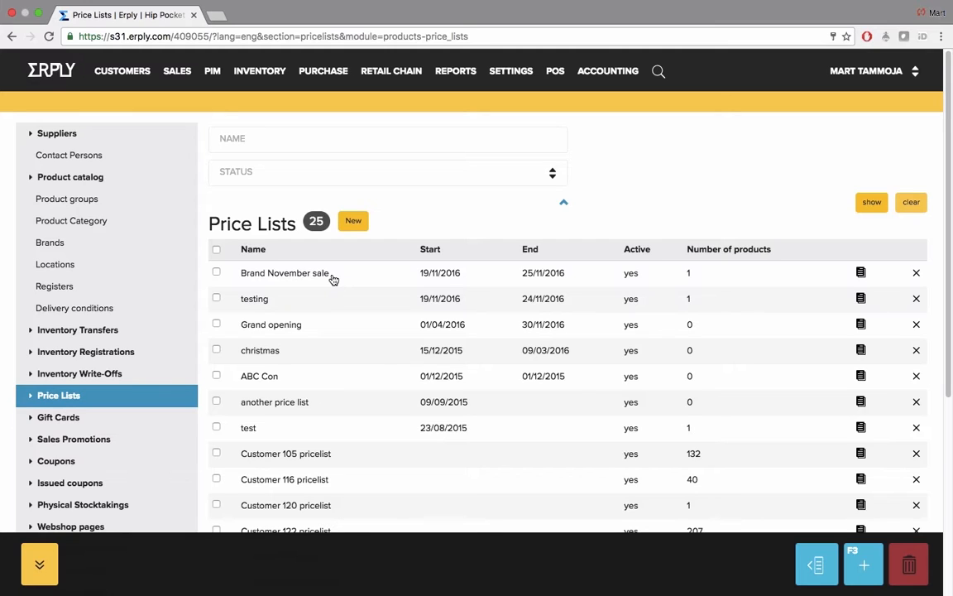
{"action": "mouse_move", "coordinate": [400, 73]}
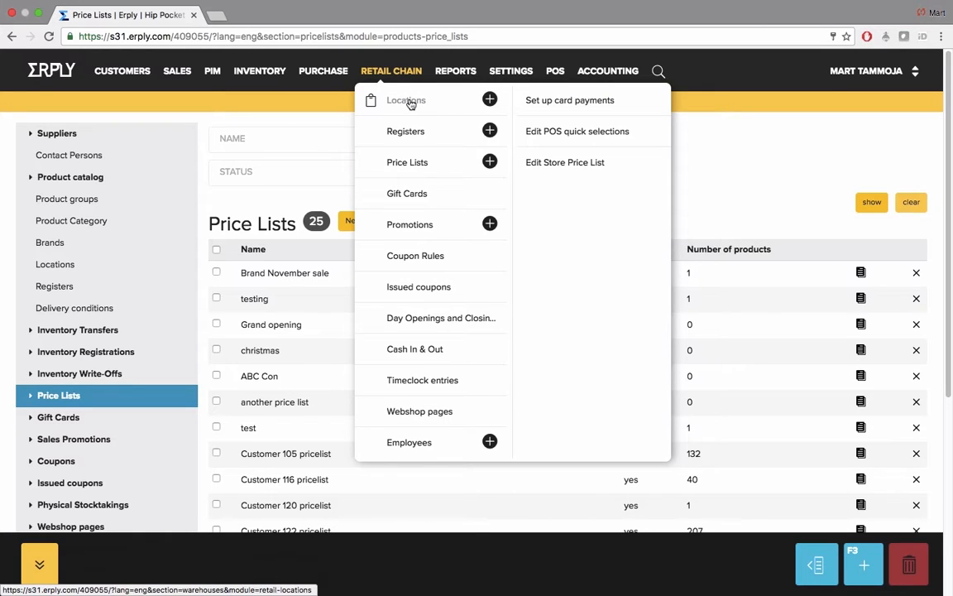
{"action": "left_click", "coordinate": [407, 101]}
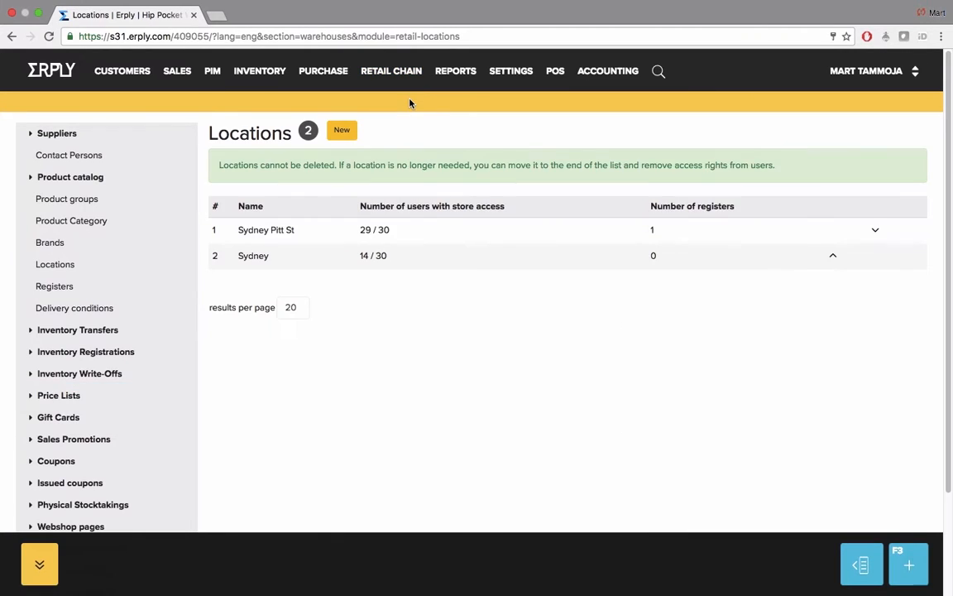
{"action": "left_click", "coordinate": [253, 255]}
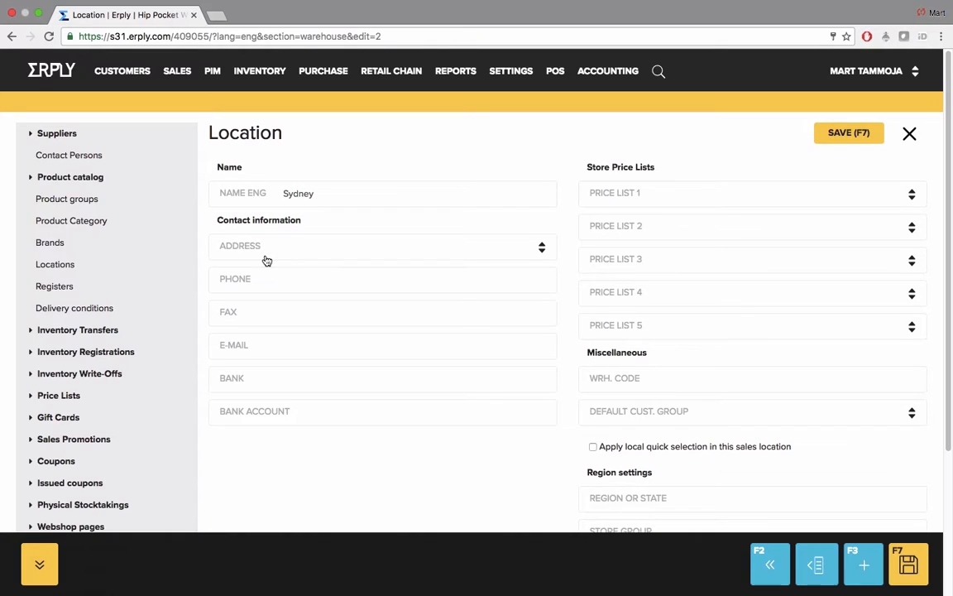
{"action": "triple_click", "coordinate": [635, 166]}
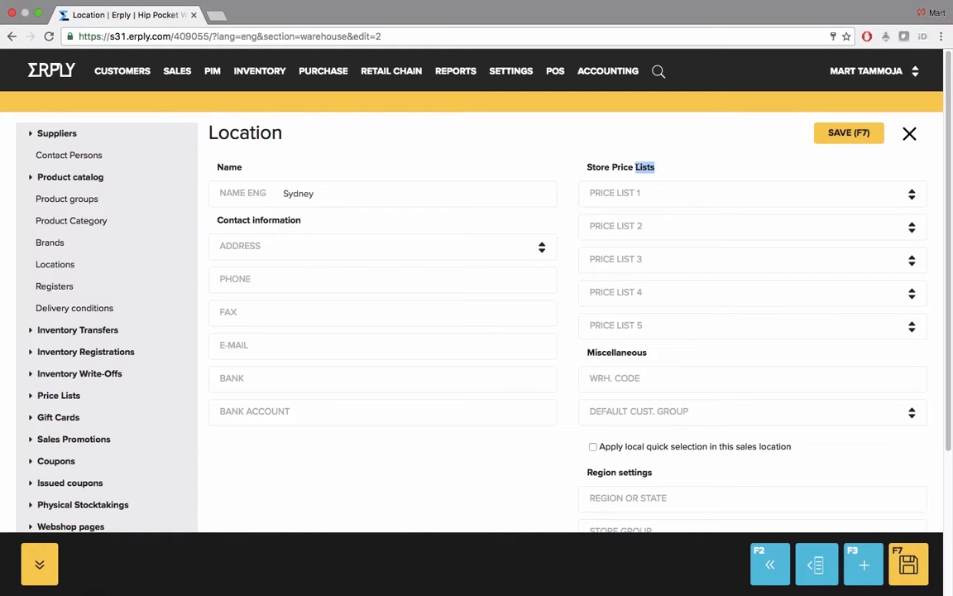
{"action": "left_click", "coordinate": [641, 166]}
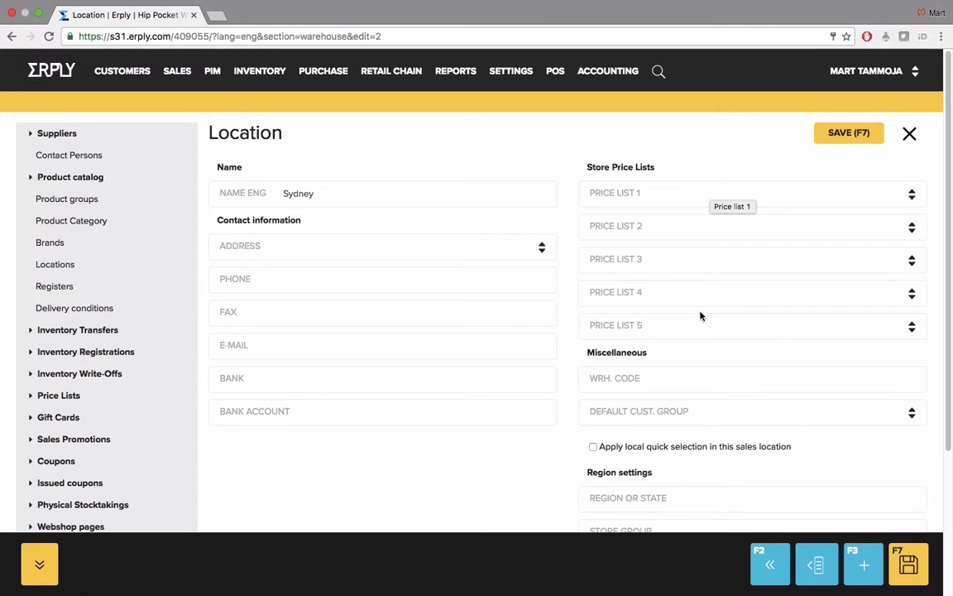
{"action": "left_click", "coordinate": [704, 202]}
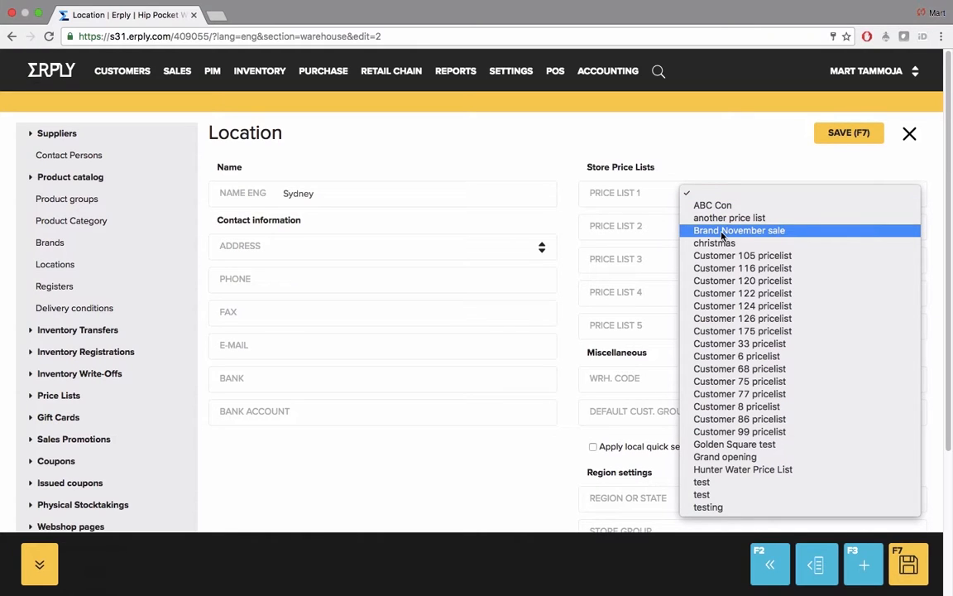
{"action": "left_click", "coordinate": [721, 231]}
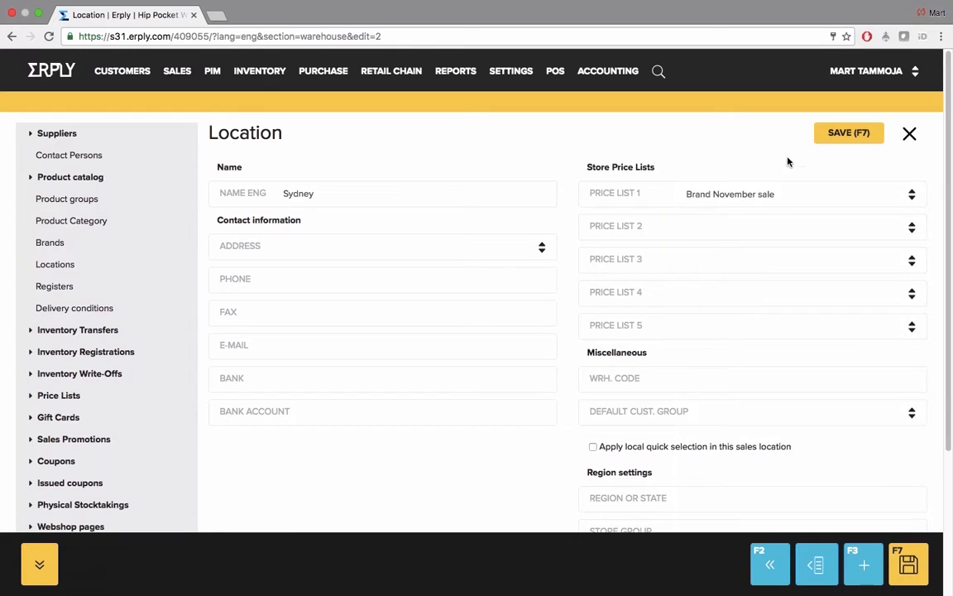
{"action": "left_click", "coordinate": [832, 134]}
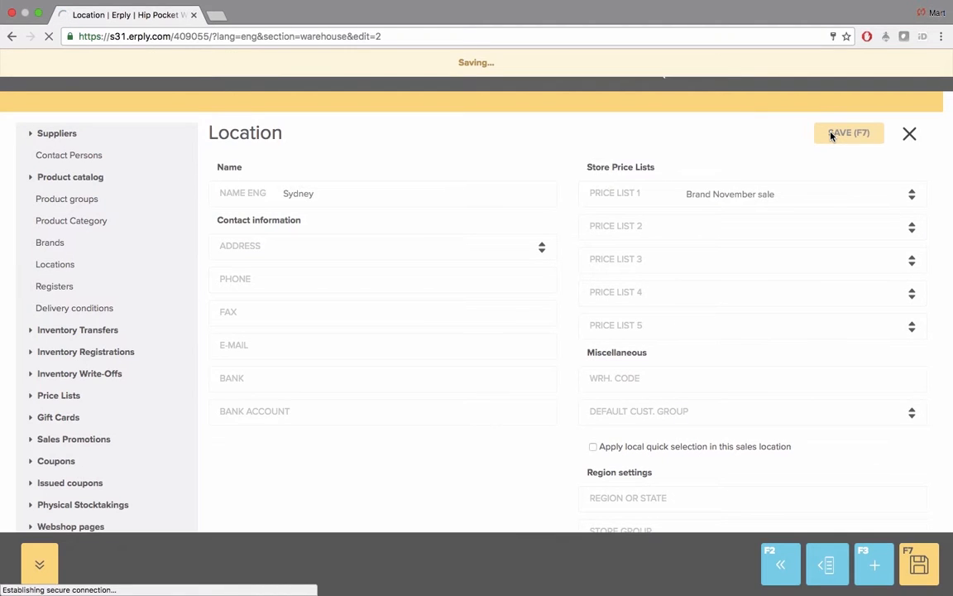
{"action": "left_click", "coordinate": [909, 134]}
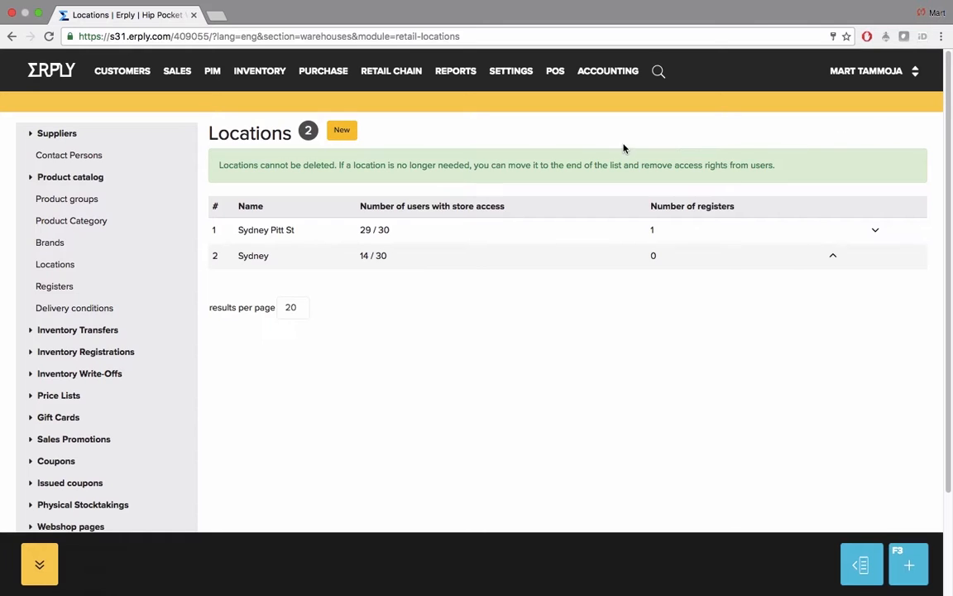
Step: Set Price list 2 of the Business accounts customer group under Newcastle to Brand November sale, save and close the group
{"action": "left_click", "coordinate": [505, 74]}
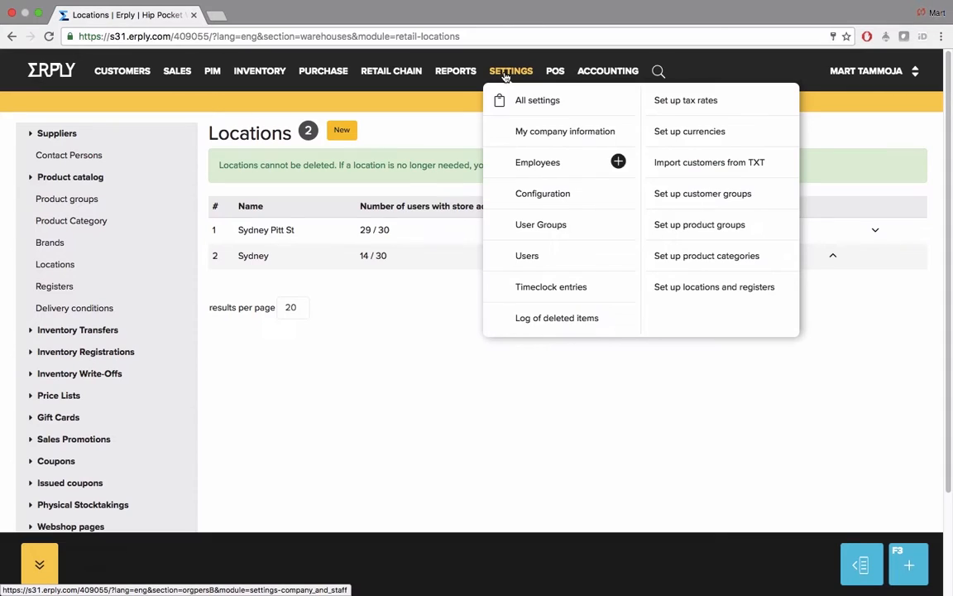
{"action": "left_click", "coordinate": [709, 195]}
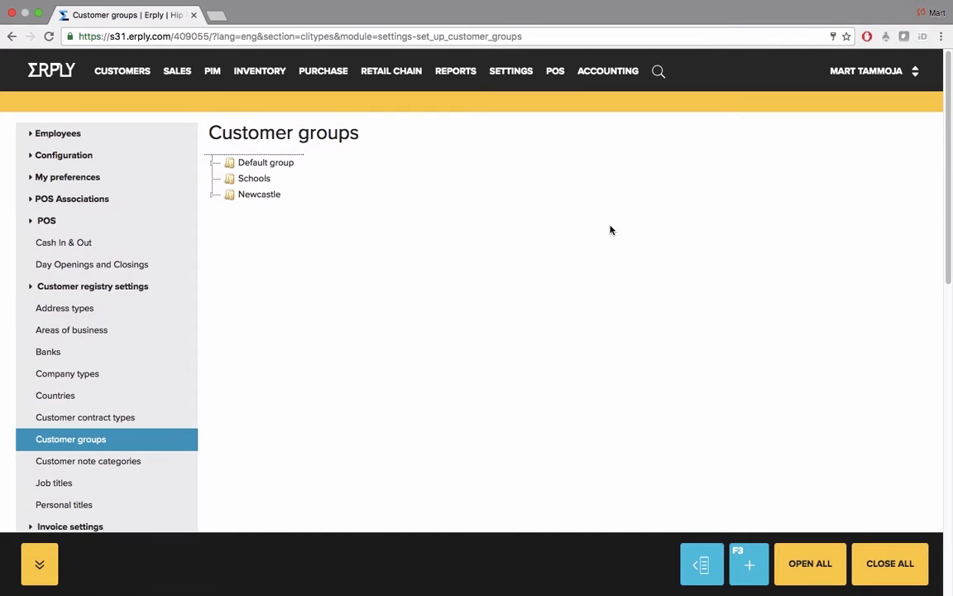
{"action": "left_click", "coordinate": [212, 195]}
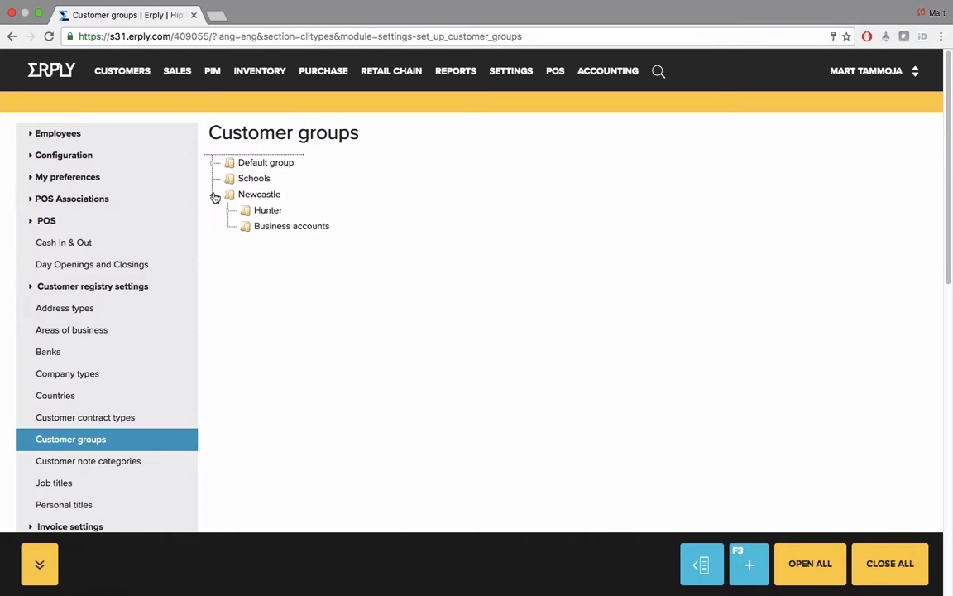
{"action": "right_click", "coordinate": [283, 229]}
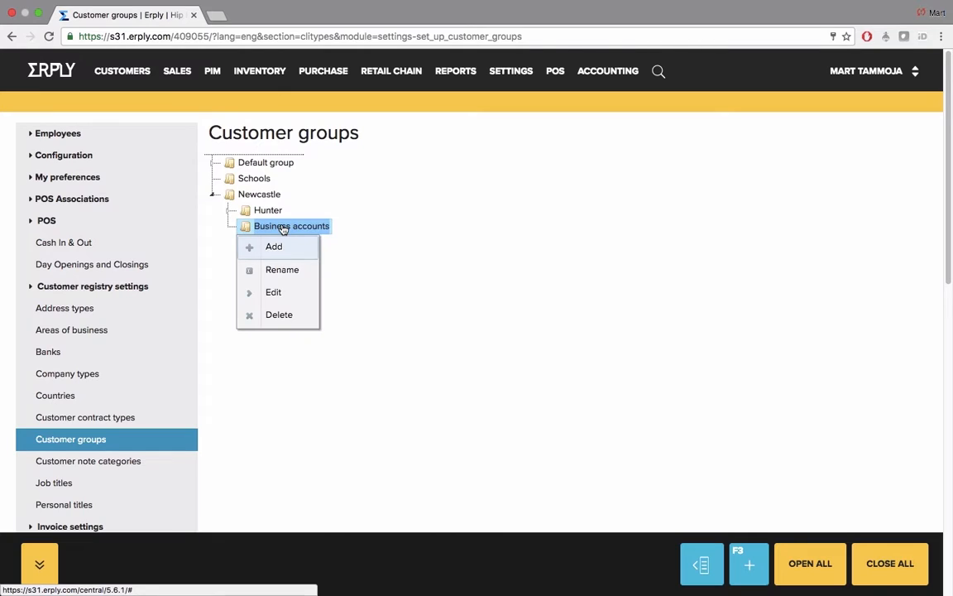
{"action": "left_click", "coordinate": [274, 293]}
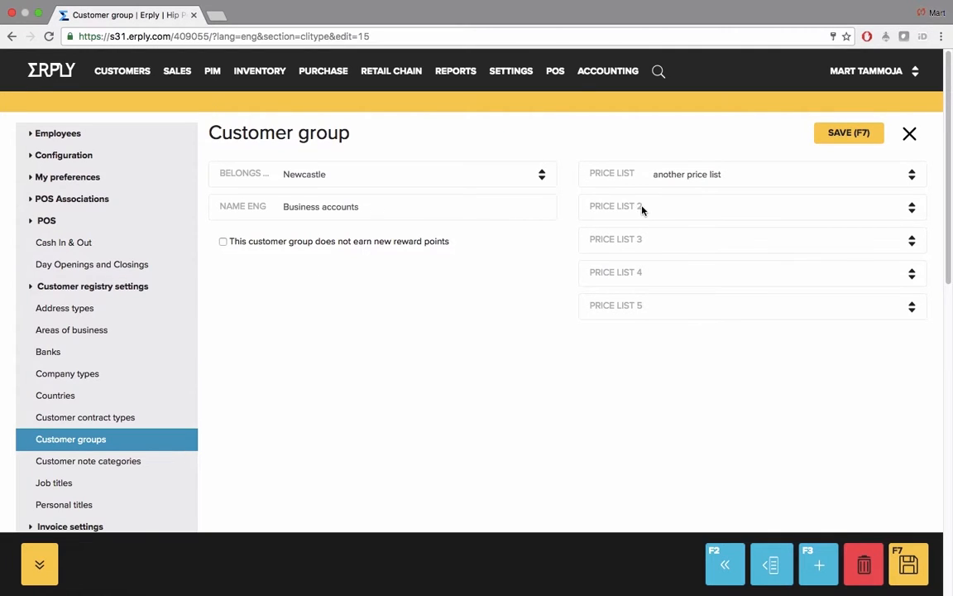
{"action": "left_click", "coordinate": [701, 208]}
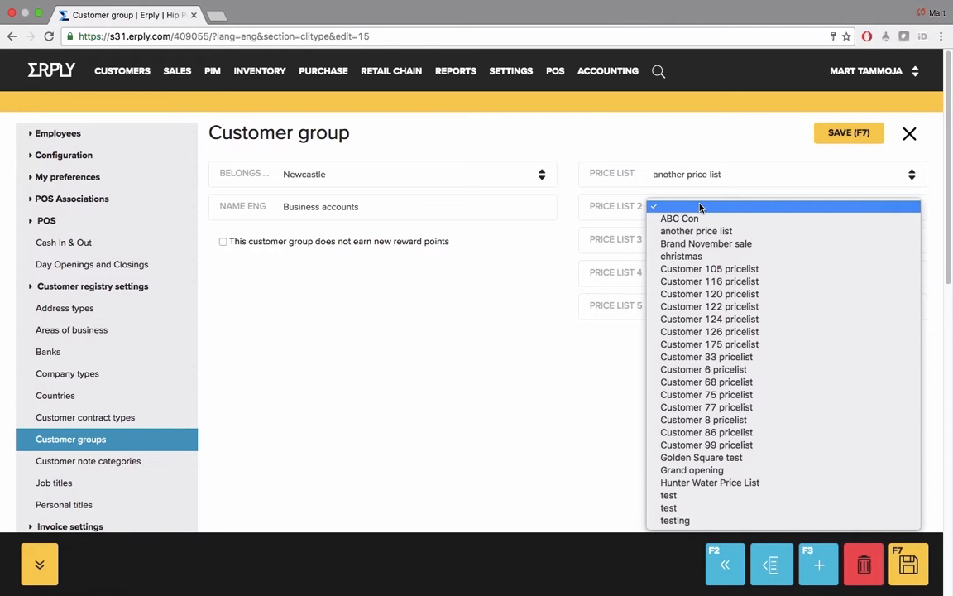
{"action": "left_click", "coordinate": [730, 242]}
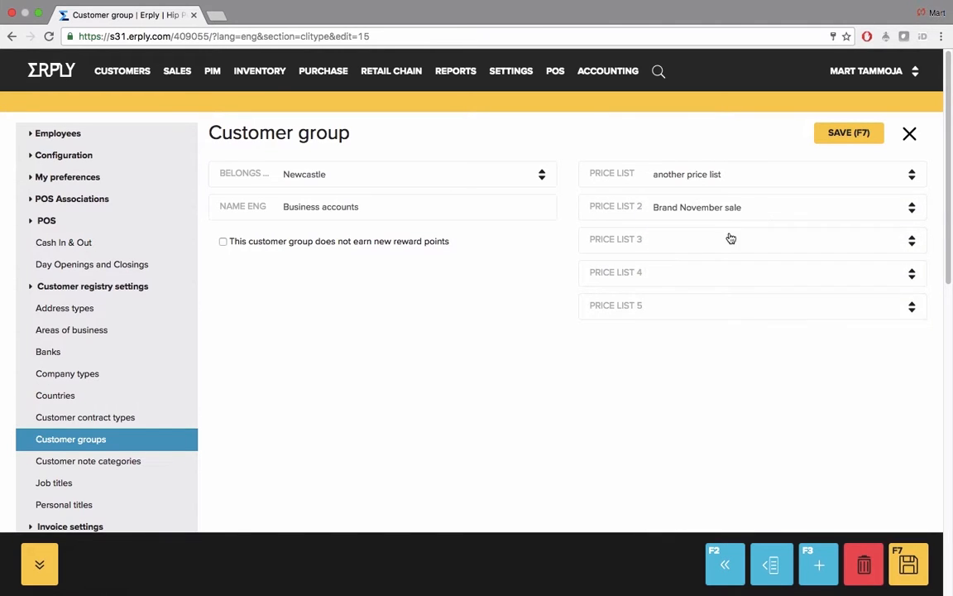
{"action": "left_click", "coordinate": [848, 135]}
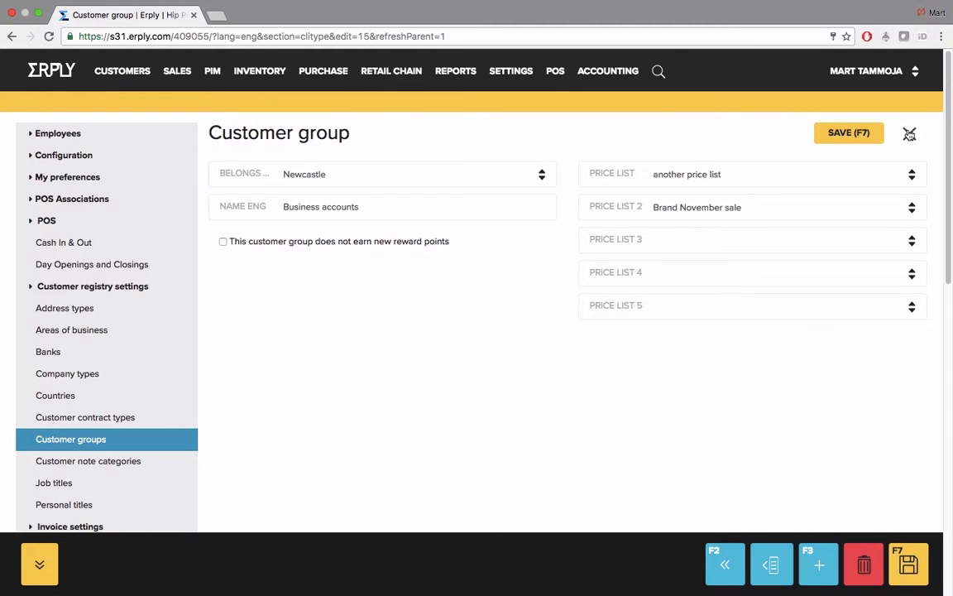
{"action": "left_click", "coordinate": [909, 134]}
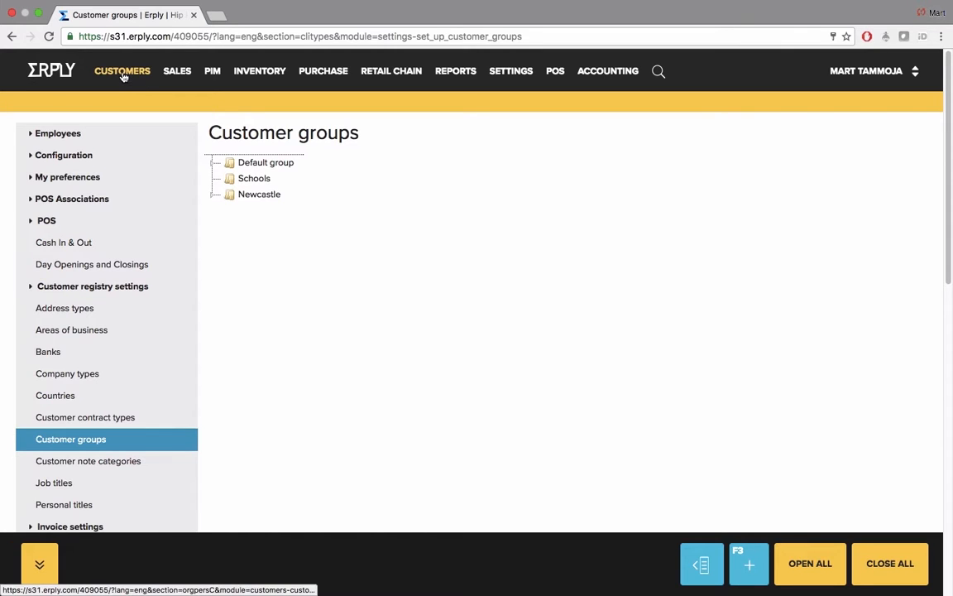
Step: Search the customers for "abd" and open the ABD mining company record
{"action": "mouse_move", "coordinate": [122, 75]}
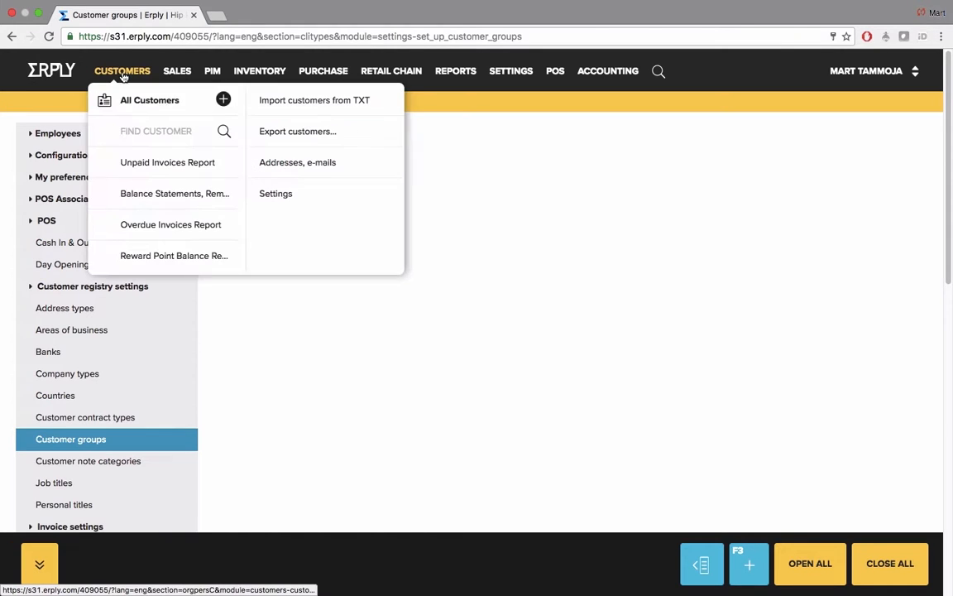
{"action": "left_click", "coordinate": [150, 130]}
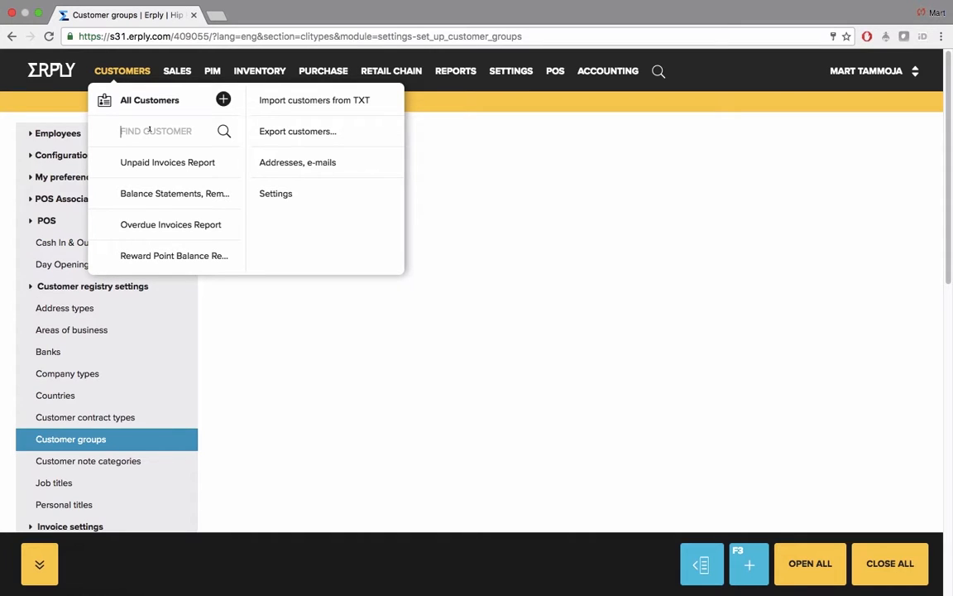
{"action": "type", "text": "abc"}
{"action": "left_click", "coordinate": [224, 134]}
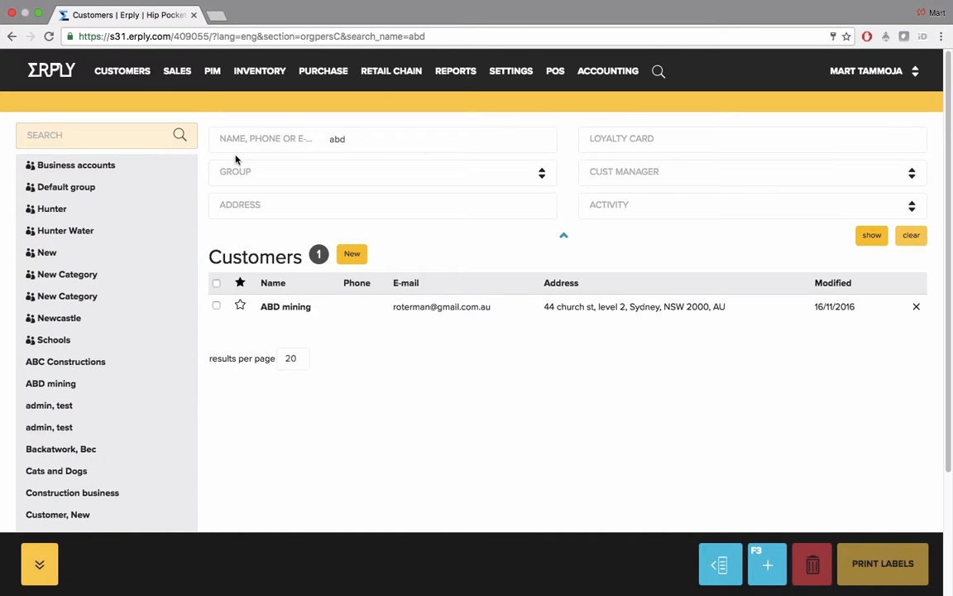
{"action": "left_click", "coordinate": [295, 307]}
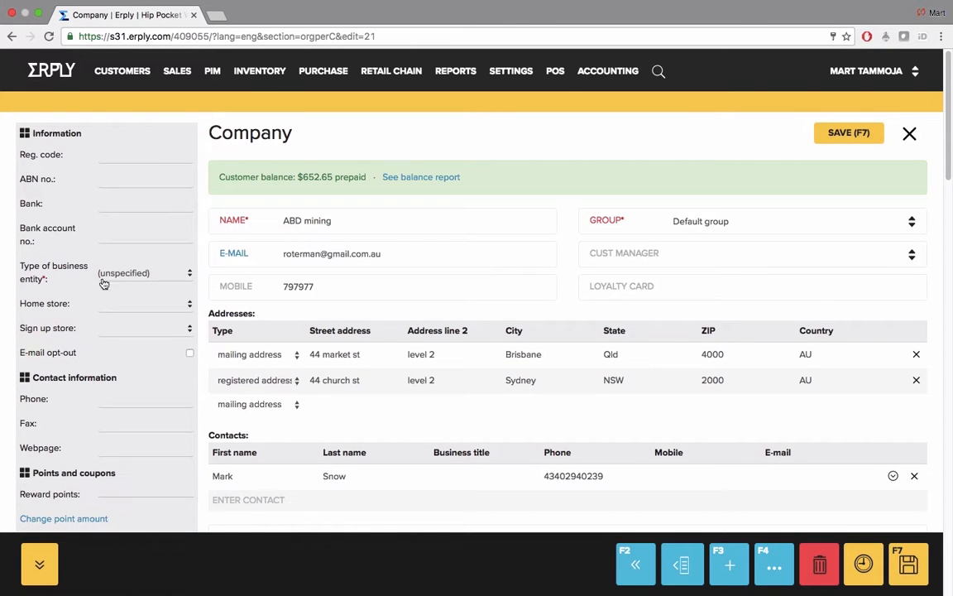
Step: Set the company's Price list 3 to Brand November sale and save the customer record
{"action": "scroll", "coordinate": [104, 304], "scroll_direction": "down", "scroll_amount": 15}
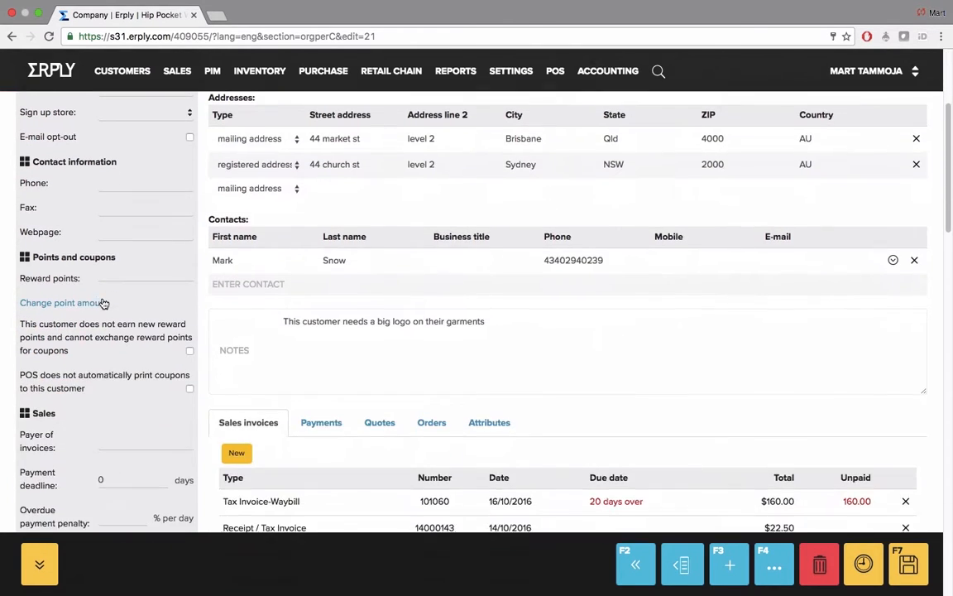
{"action": "scroll", "coordinate": [104, 304], "scroll_direction": "down", "scroll_amount": 1}
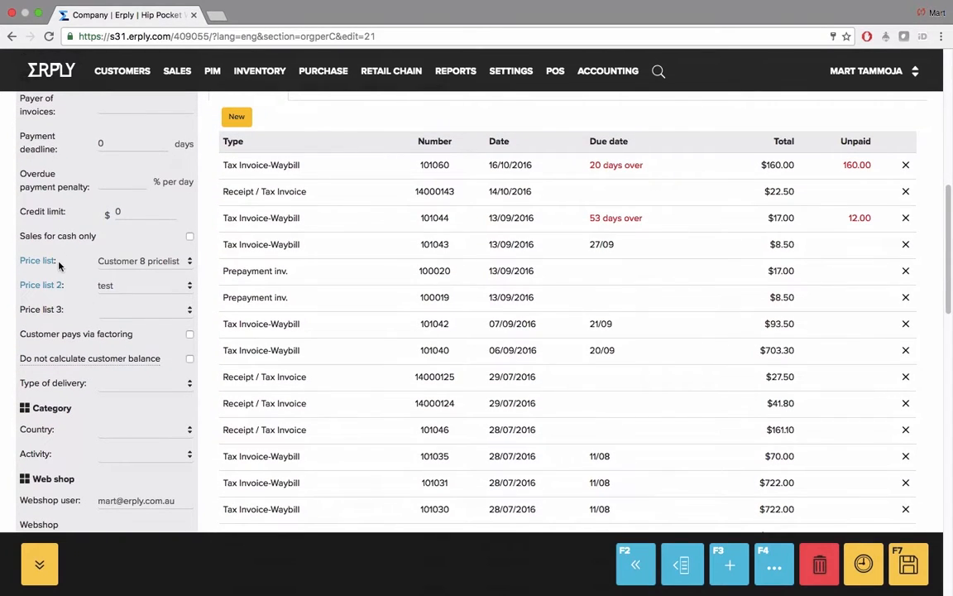
{"action": "left_click", "coordinate": [102, 314]}
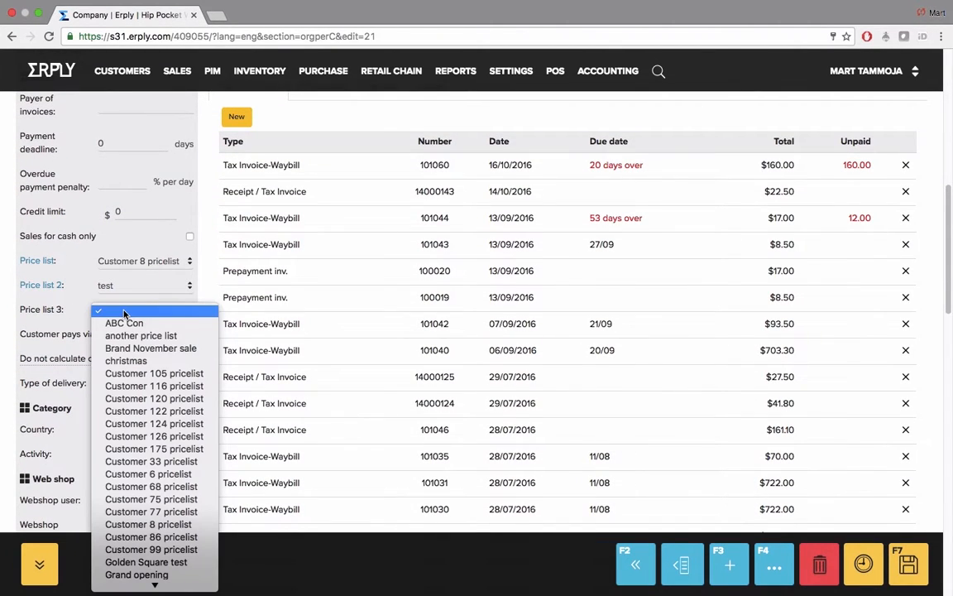
{"action": "left_click", "coordinate": [141, 350]}
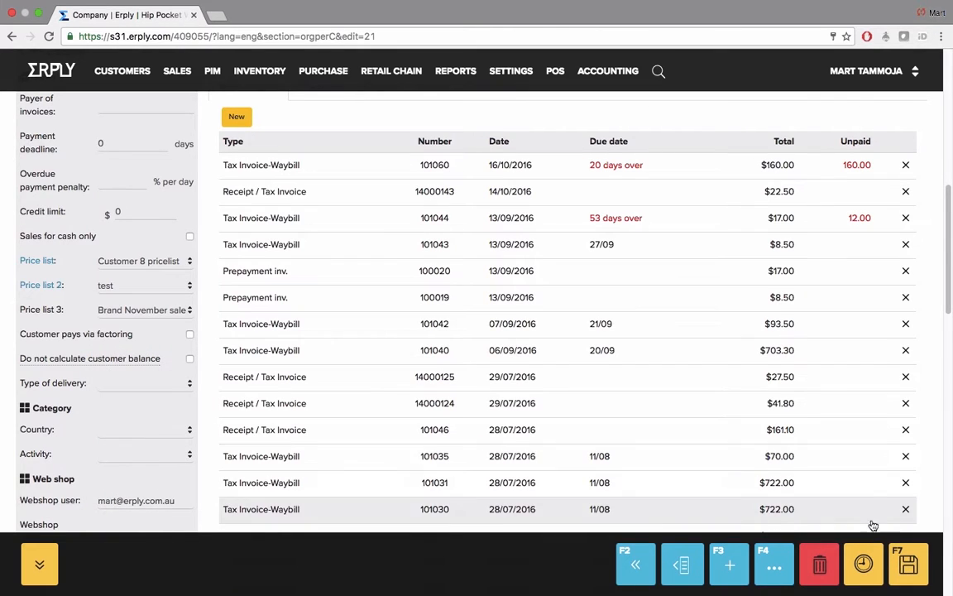
{"action": "left_click", "coordinate": [908, 561]}
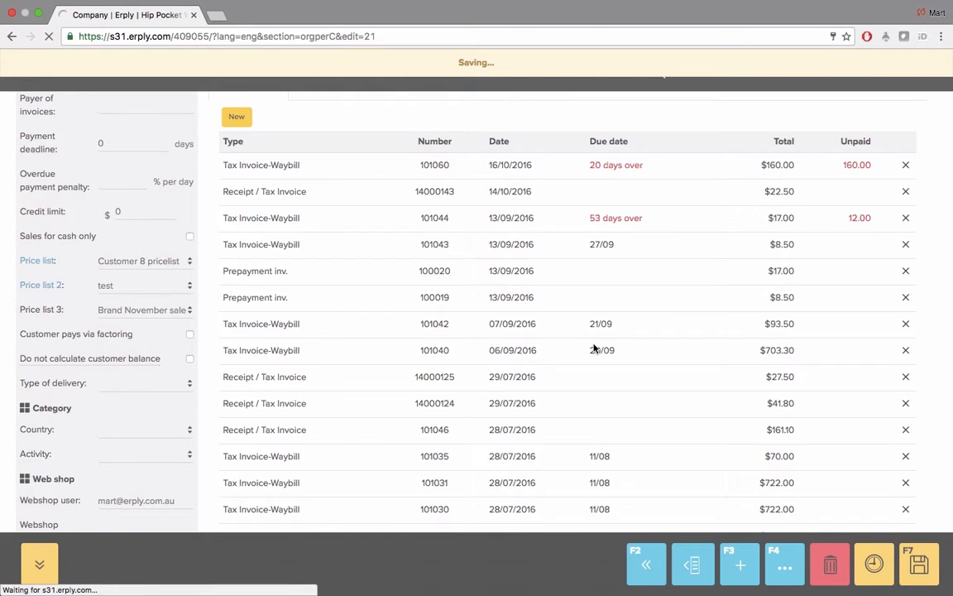
{"action": "scroll", "coordinate": [593, 348], "scroll_direction": "down", "scroll_amount": 10}
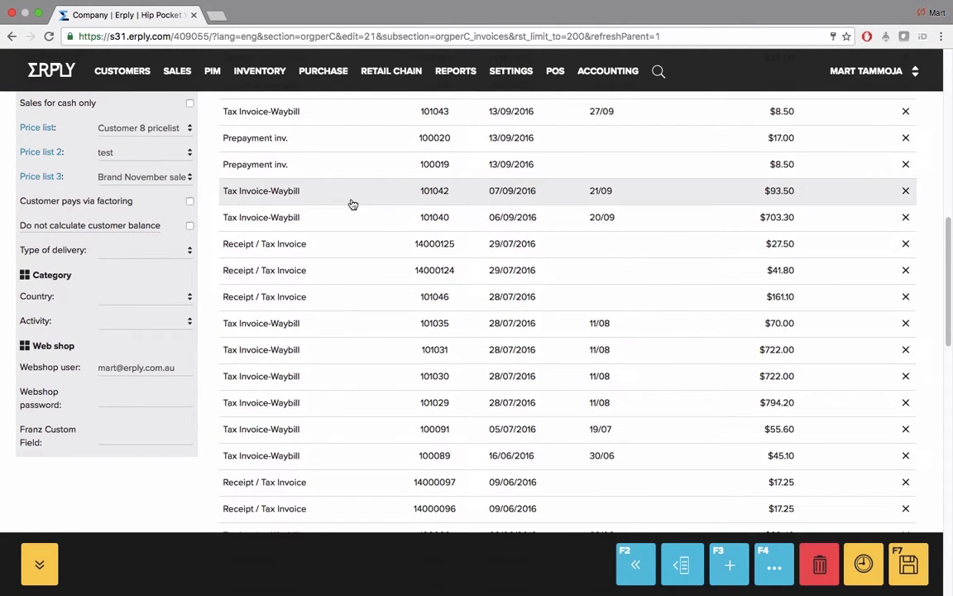
Step: Open the supplier list from product management and check where suppliers are also reachable under the inventory and purchase sections
{"action": "left_click", "coordinate": [212, 72]}
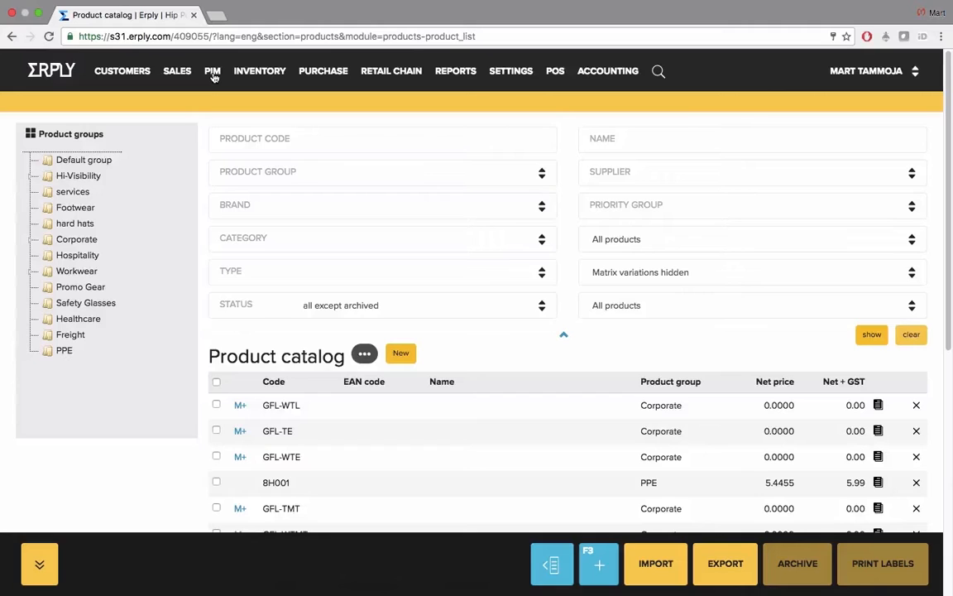
{"action": "mouse_move", "coordinate": [207, 72]}
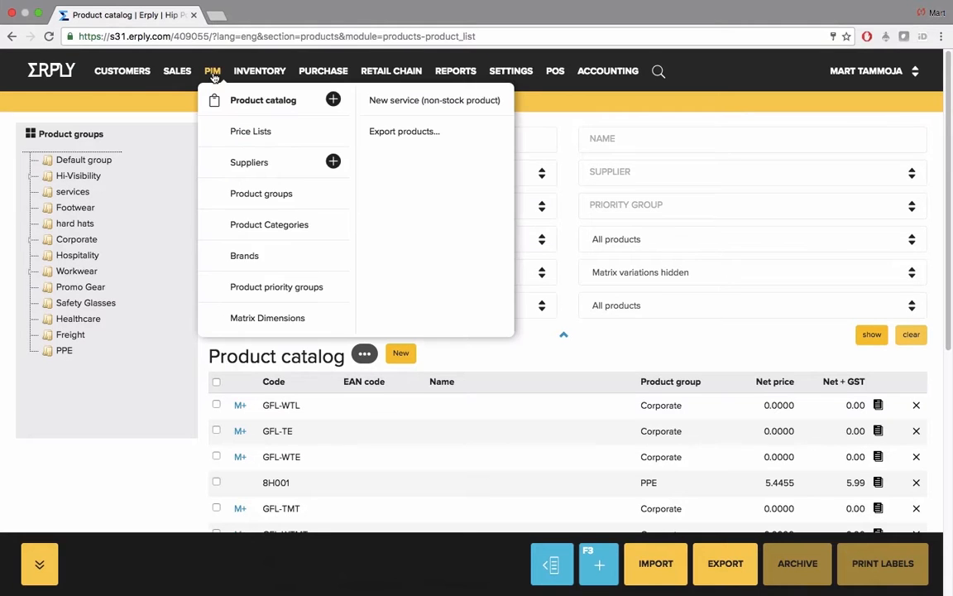
{"action": "left_click", "coordinate": [246, 164]}
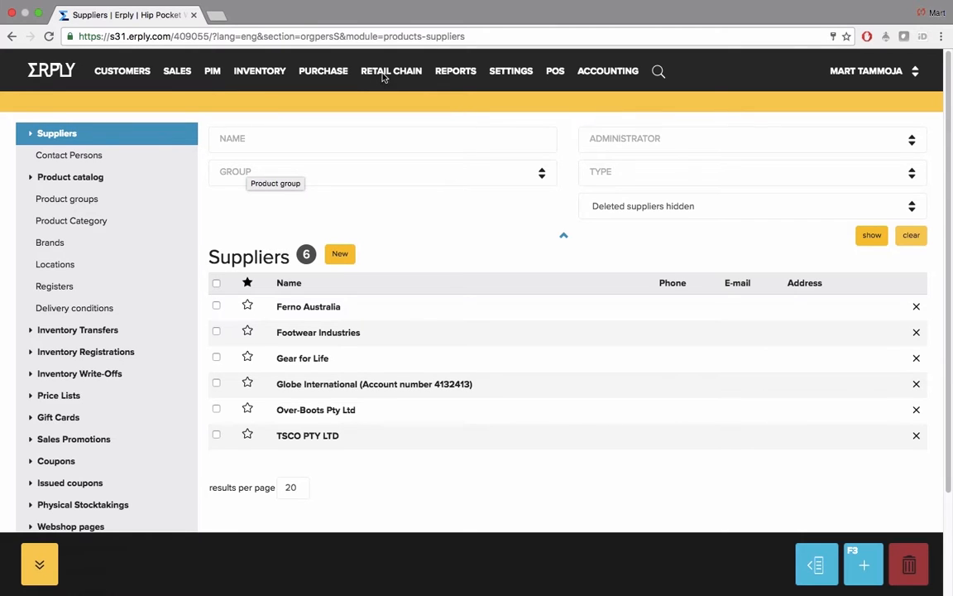
{"action": "left_click", "coordinate": [279, 76]}
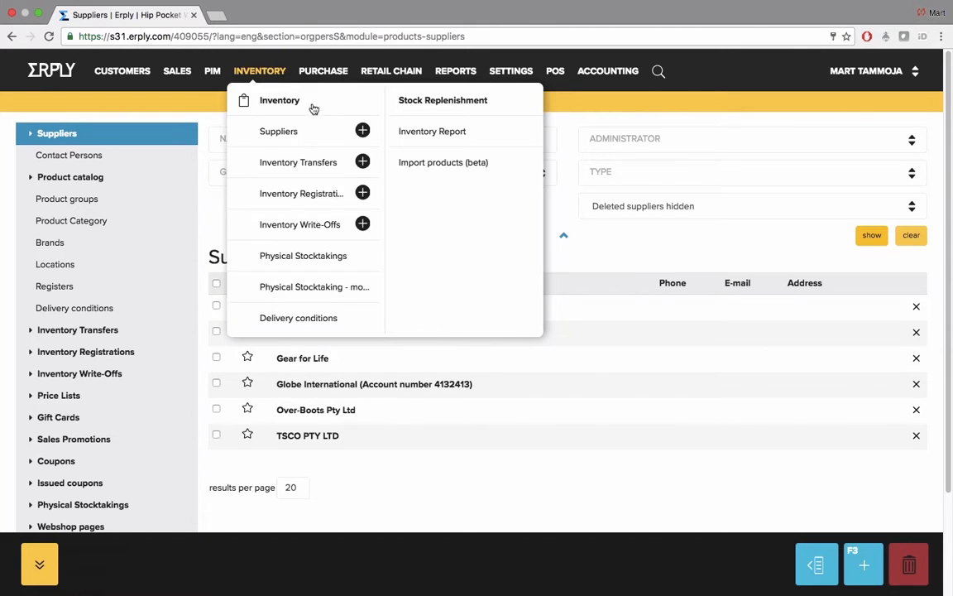
{"action": "left_click", "coordinate": [329, 71]}
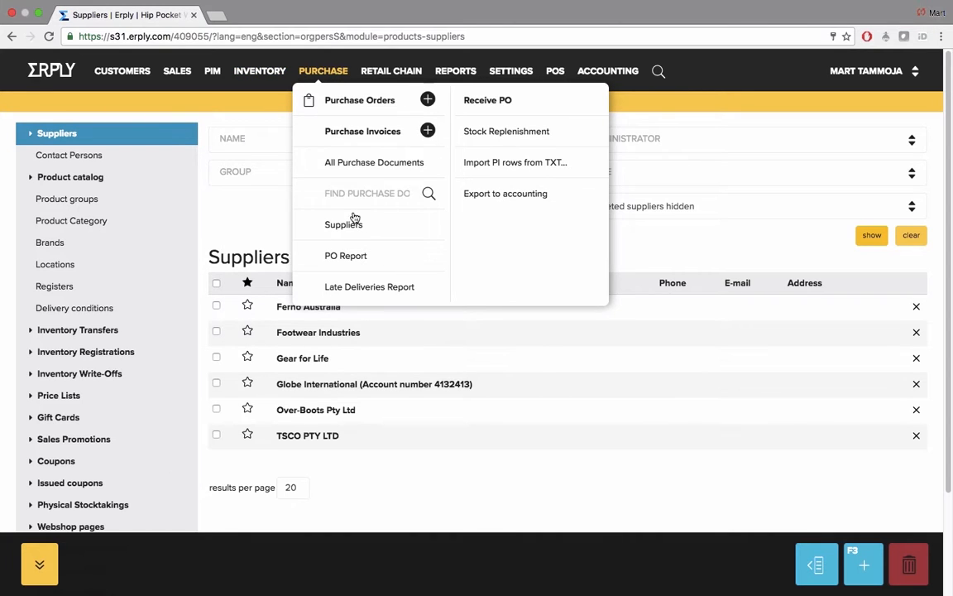
{"action": "left_click", "coordinate": [262, 218]}
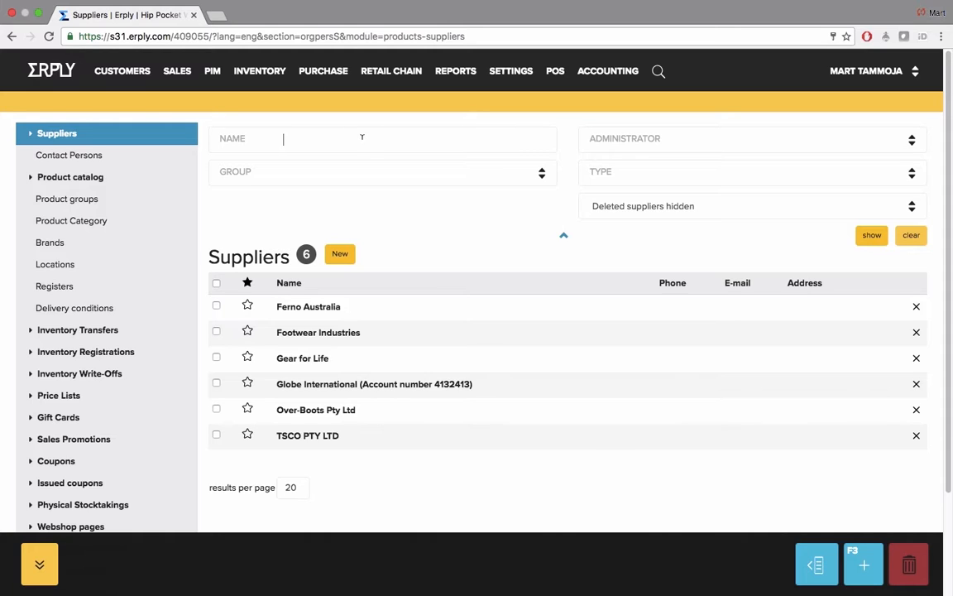
Step: Examine the group, administrator and type filter options of the supplier list without applying any of them
{"action": "left_click", "coordinate": [395, 176]}
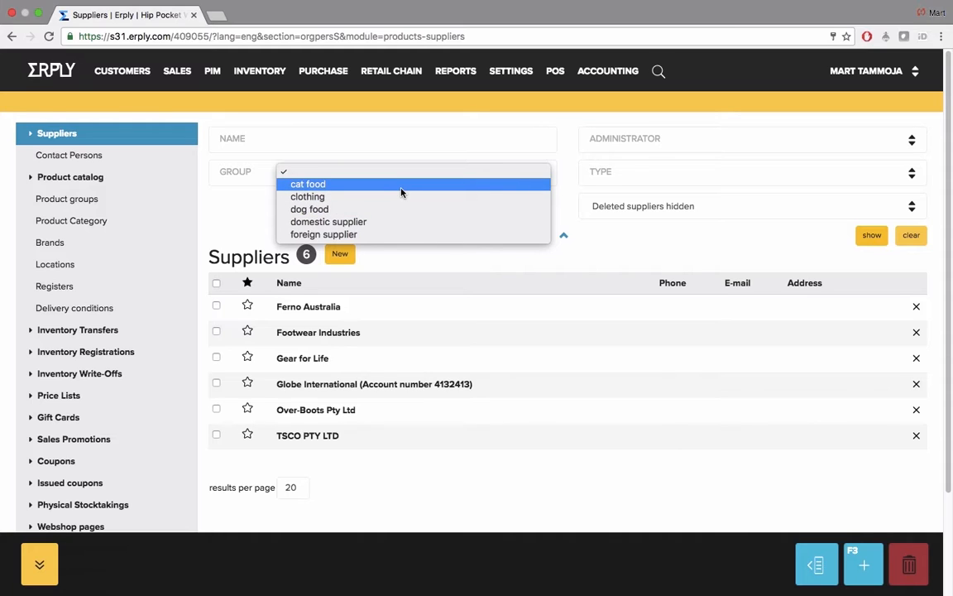
{"action": "left_click", "coordinate": [475, 259]}
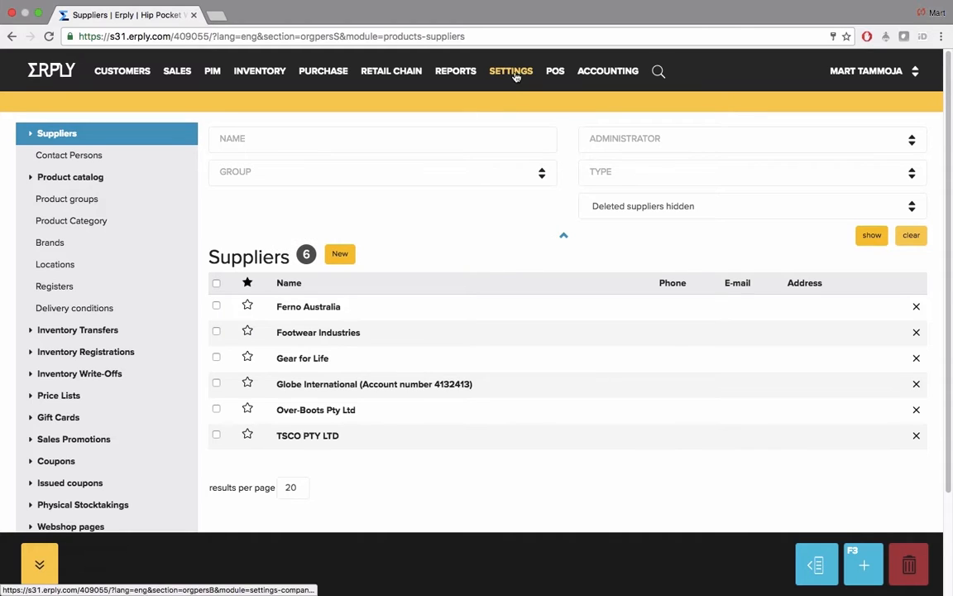
{"action": "mouse_move", "coordinate": [514, 74]}
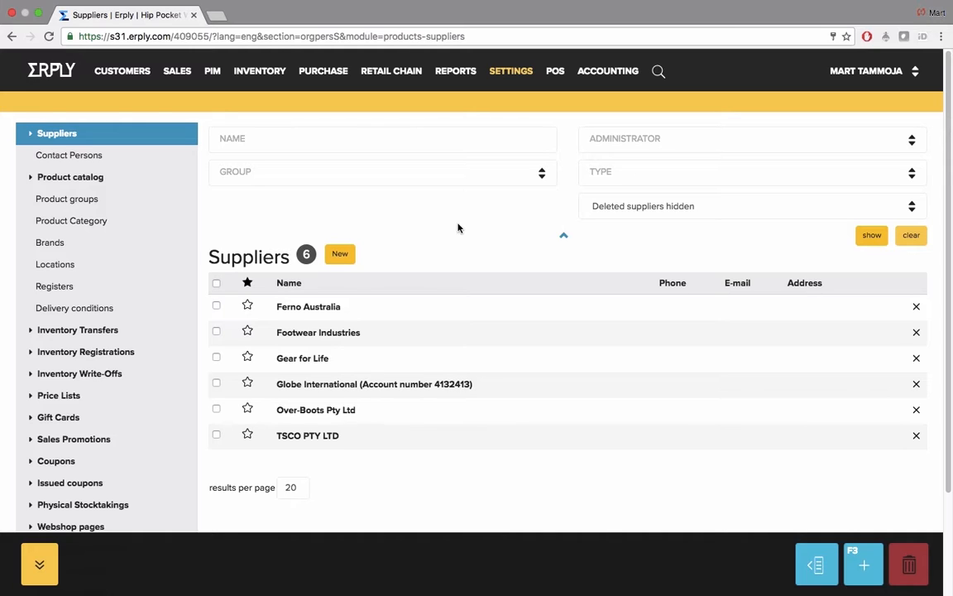
{"action": "left_click", "coordinate": [700, 135]}
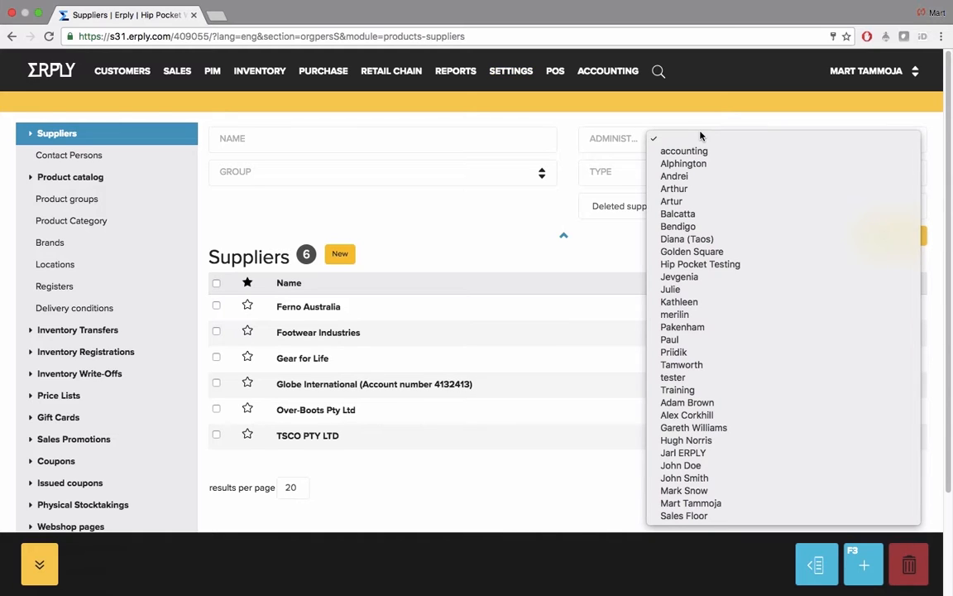
{"action": "left_click", "coordinate": [620, 139]}
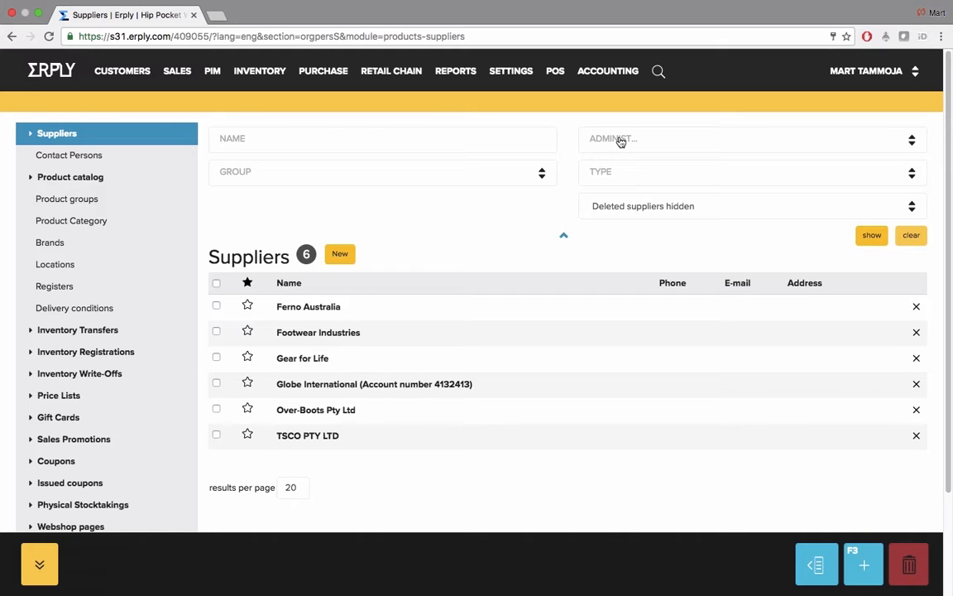
{"action": "left_click", "coordinate": [688, 175]}
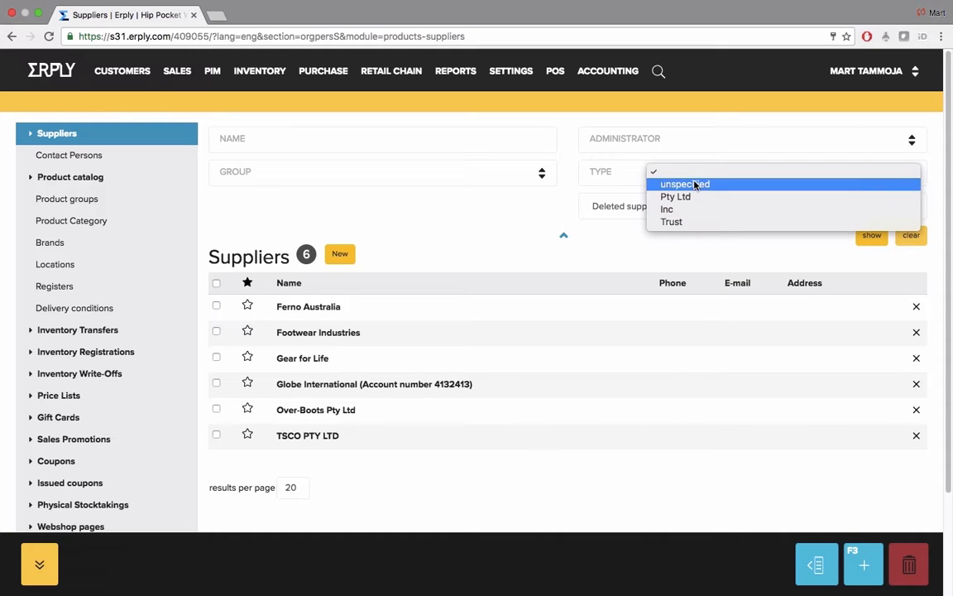
{"action": "left_click", "coordinate": [619, 177]}
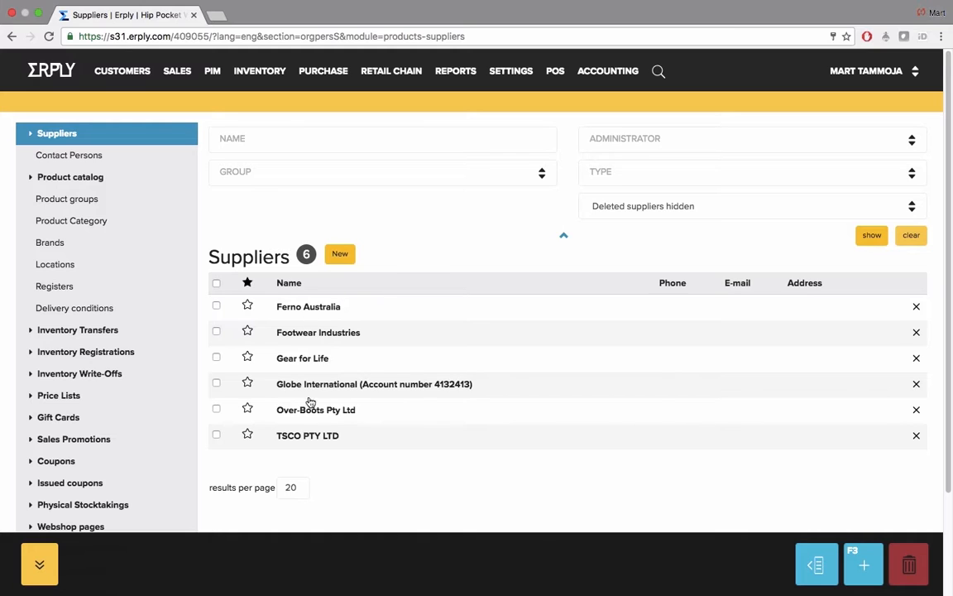
Step: View the Ferno Australia supplier record and return to the supplier list
{"action": "left_click", "coordinate": [305, 307]}
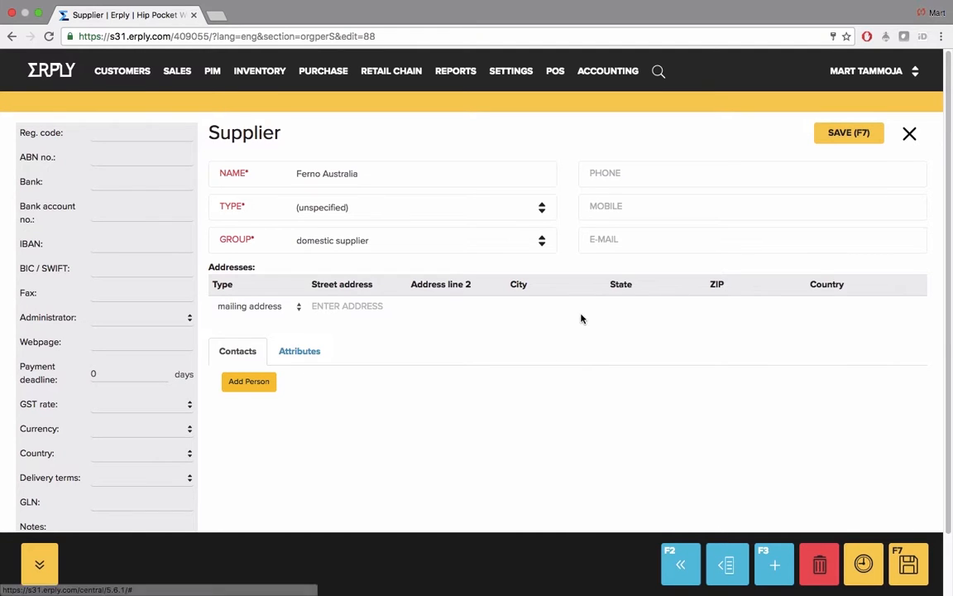
{"action": "left_click", "coordinate": [909, 134]}
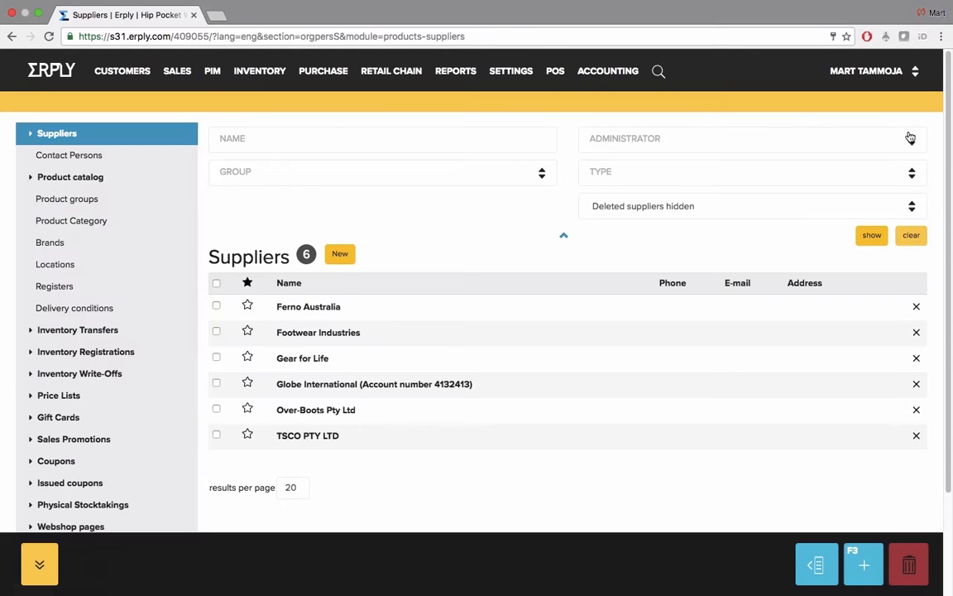
Step: Create a new supplier named RedBack shoes with type Inc and group clothing, and save it
{"action": "left_click", "coordinate": [338, 256]}
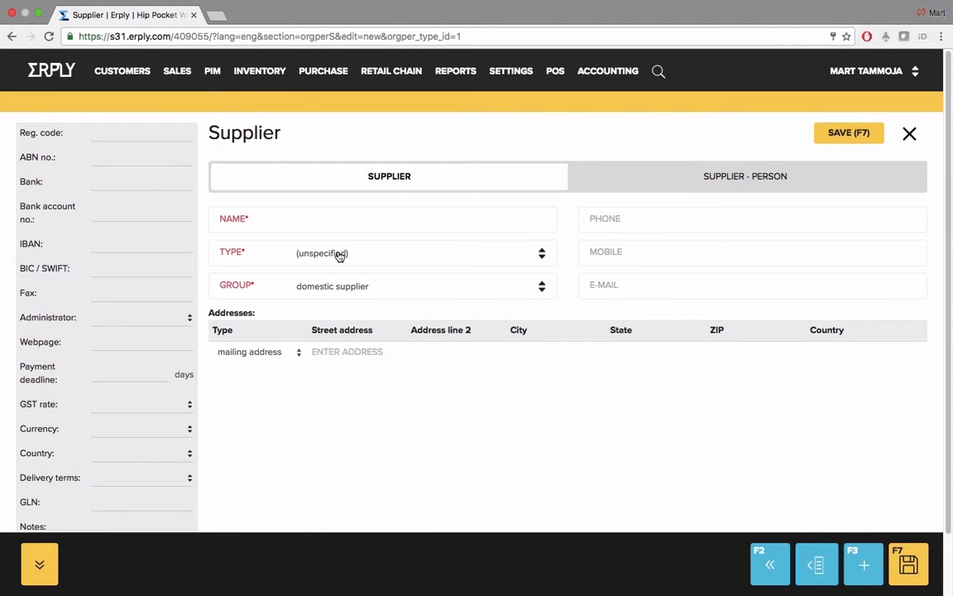
{"action": "left_click", "coordinate": [343, 219]}
{"action": "type", "text": "RedBack shoes"}
{"action": "left_click_drag", "start_coordinate": [219, 217], "coordinate": [238, 220]}
{"action": "left_click", "coordinate": [335, 219]}
{"action": "left_click", "coordinate": [343, 256]}
{"action": "left_click", "coordinate": [352, 276]}
{"action": "left_click", "coordinate": [358, 288]}
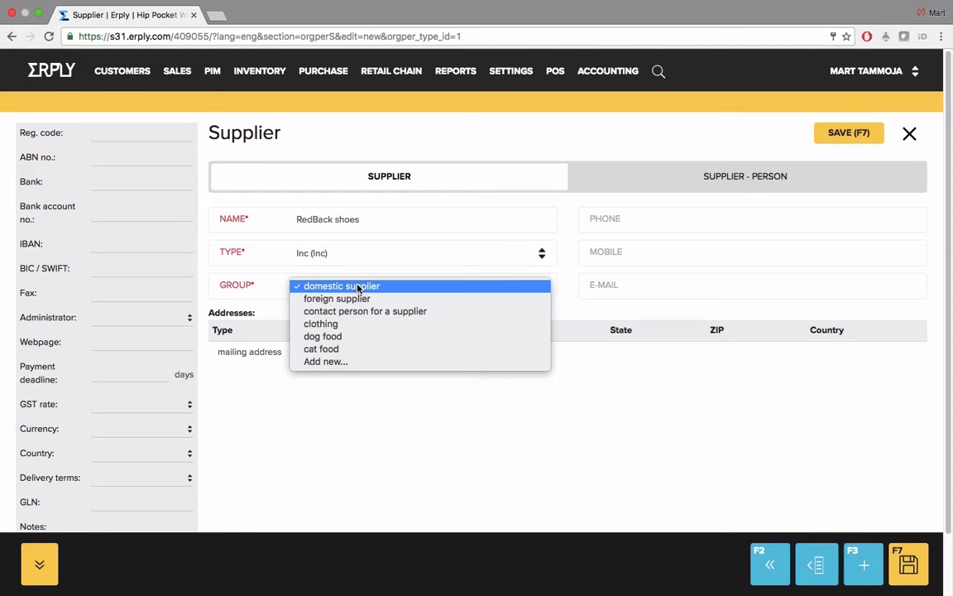
{"action": "left_click", "coordinate": [364, 324]}
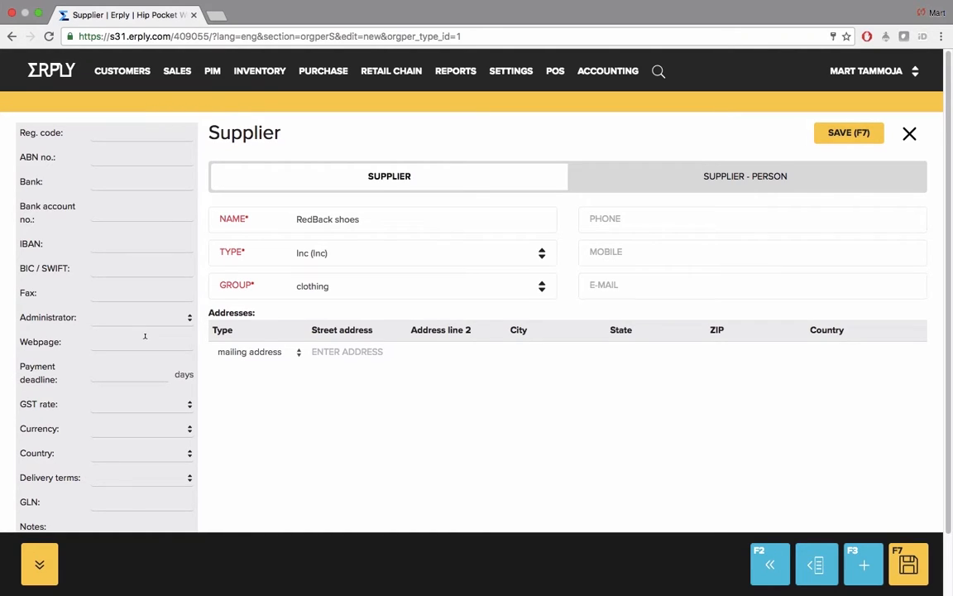
{"action": "scroll", "coordinate": [145, 338], "scroll_direction": "down", "scroll_amount": 2}
{"action": "left_click", "coordinate": [853, 133]}
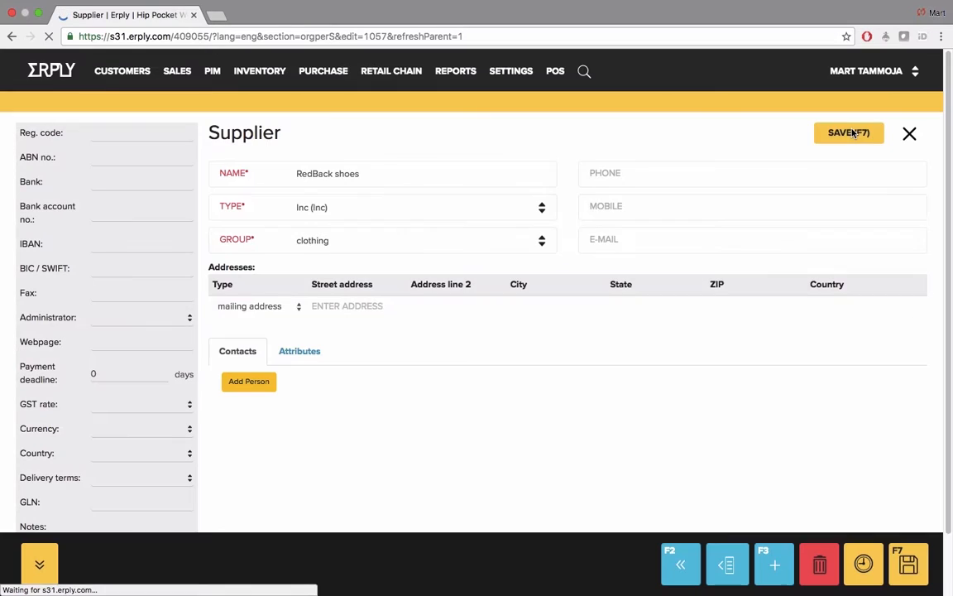
Step: Add the supplier's street address to RedBack shoes as a mailing address and store the address row
{"action": "left_click", "coordinate": [356, 306]}
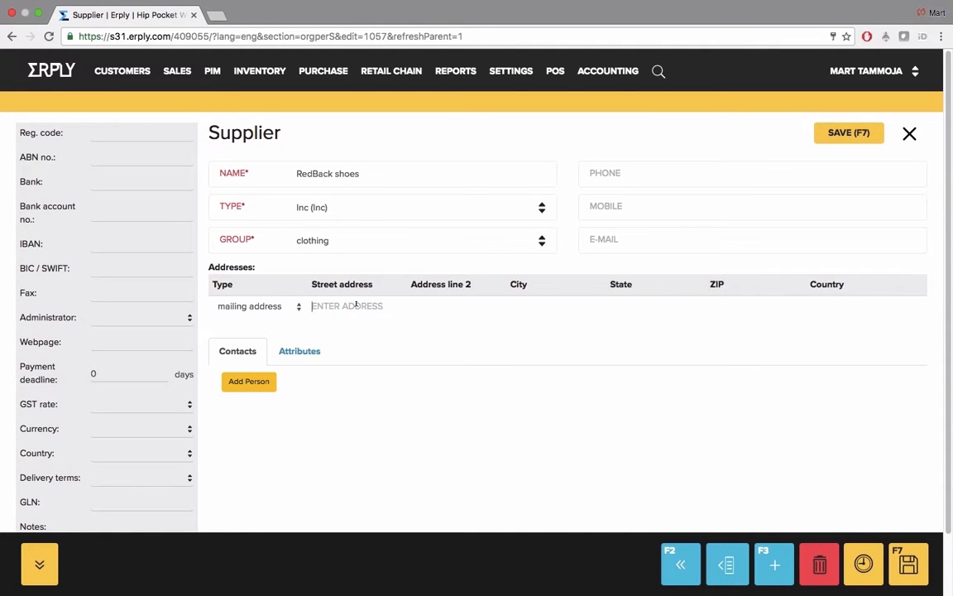
{"action": "type", "text": "1 Pi"}
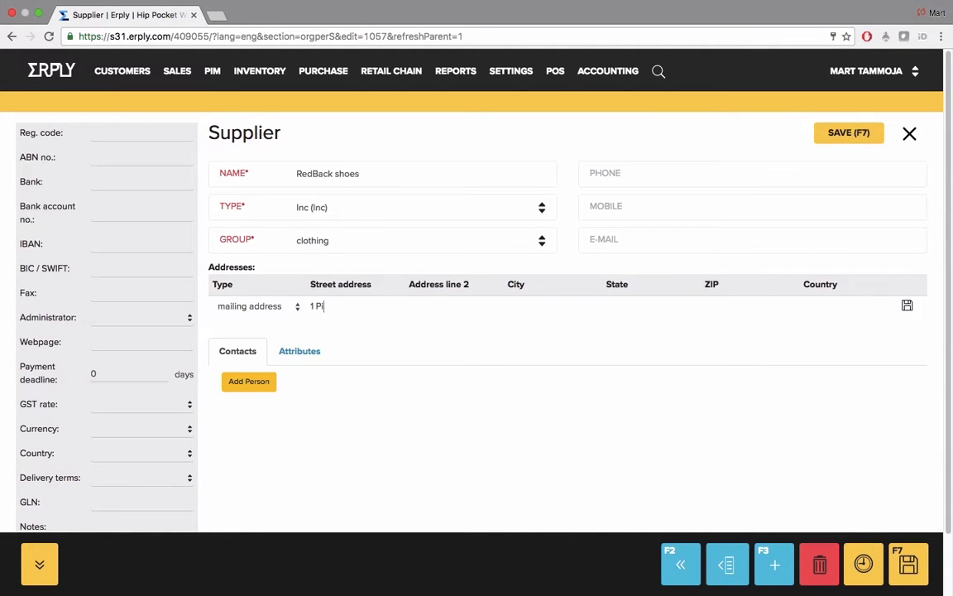
{"action": "type", "text": "tt St"}
{"action": "left_click", "coordinate": [907, 305]}
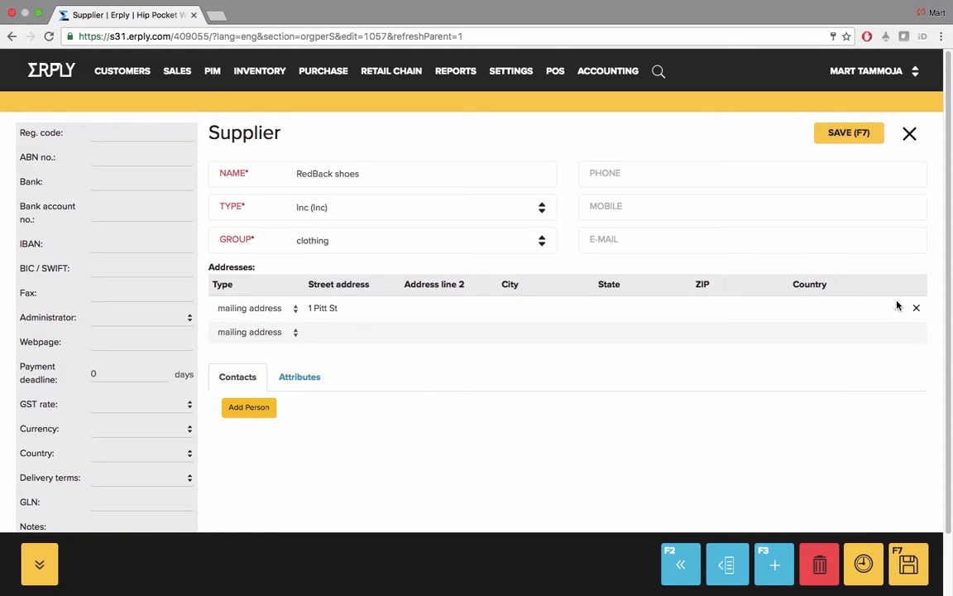
Step: Add a second street address to RedBack shoes, set its type to registered address, and save the supplier
{"action": "left_click", "coordinate": [895, 307]}
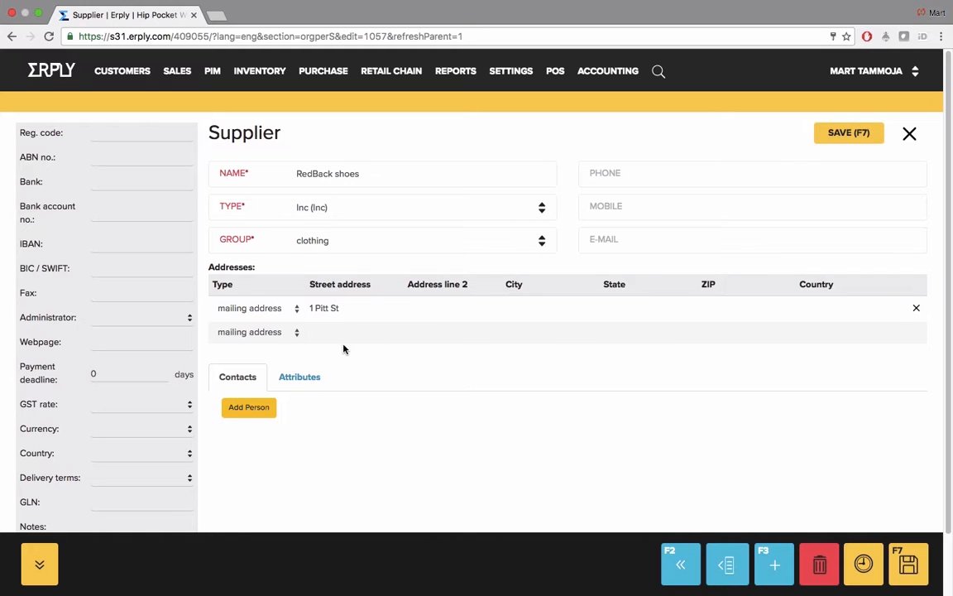
{"action": "type", "text": "34 Geo"}
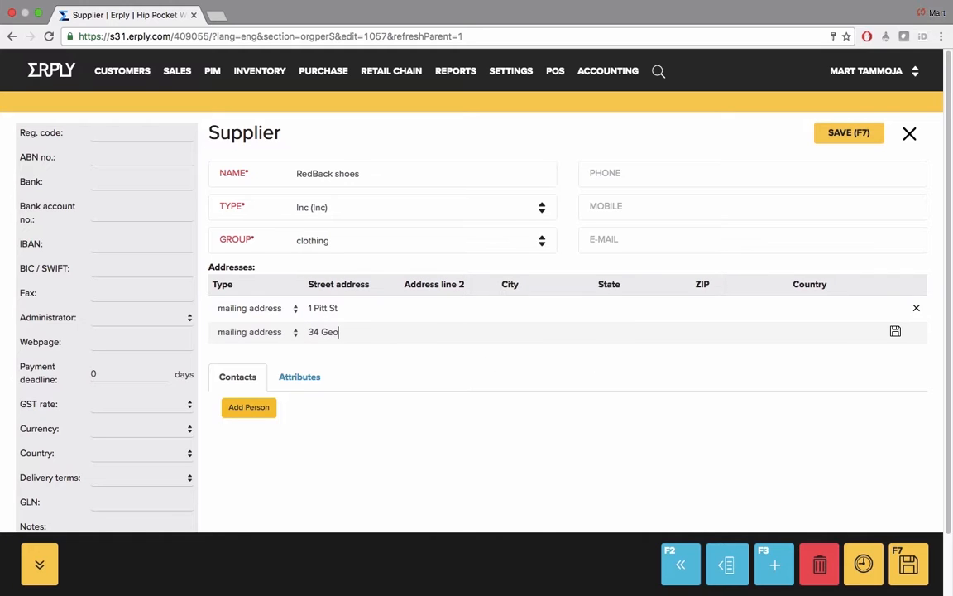
{"action": "type", "text": "rge St"}
{"action": "left_click", "coordinate": [895, 331]}
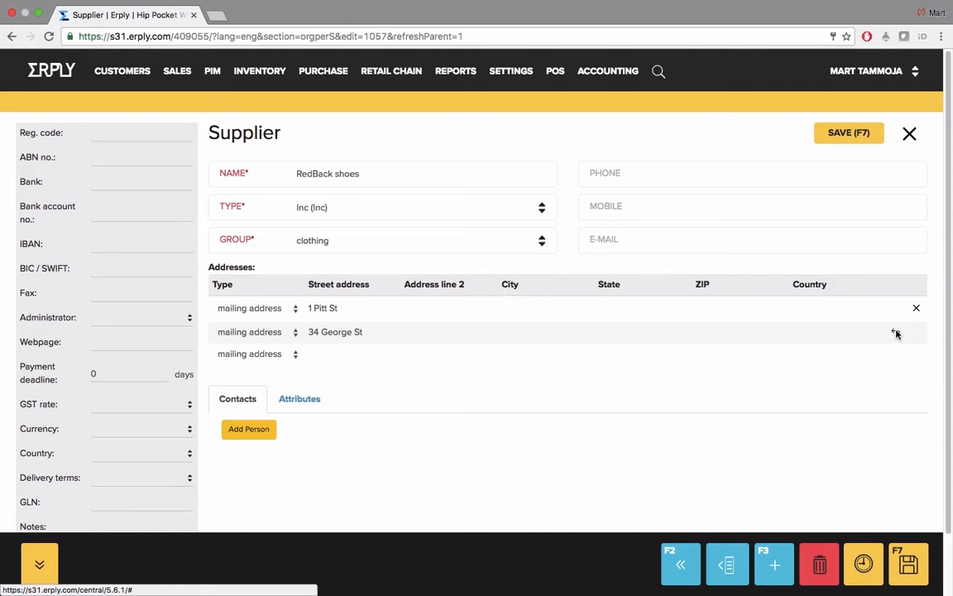
{"action": "left_click", "coordinate": [279, 334]}
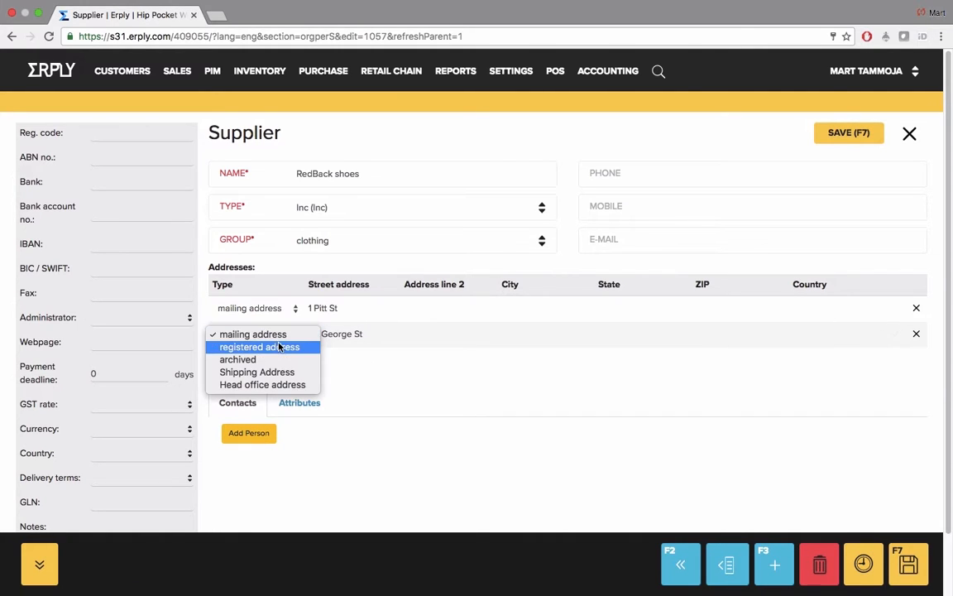
{"action": "left_click", "coordinate": [278, 346]}
{"action": "left_click", "coordinate": [895, 334]}
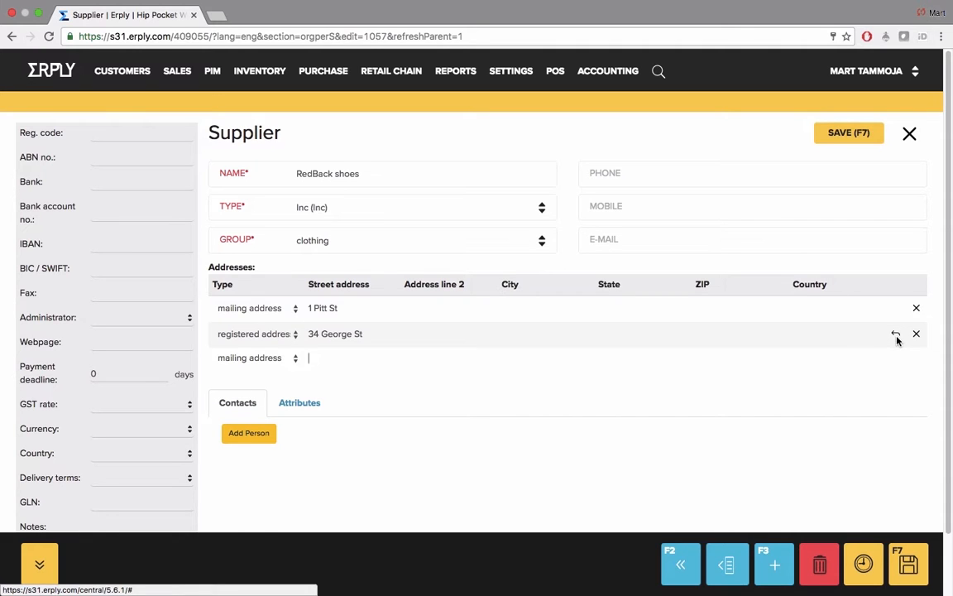
{"action": "left_click", "coordinate": [856, 137]}
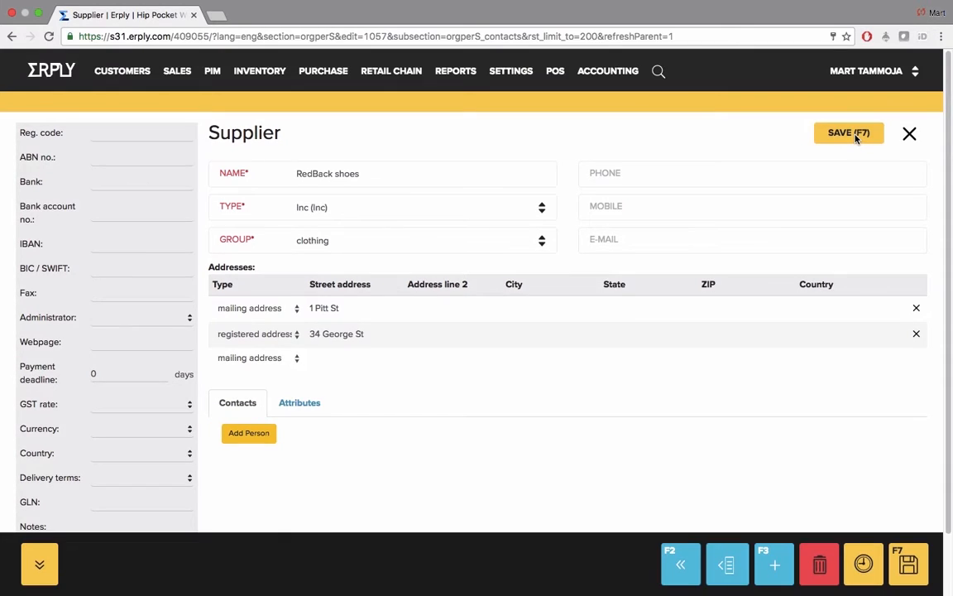
Step: Open the product groups and add a new top-level group named Shoes
{"action": "left_click", "coordinate": [212, 72]}
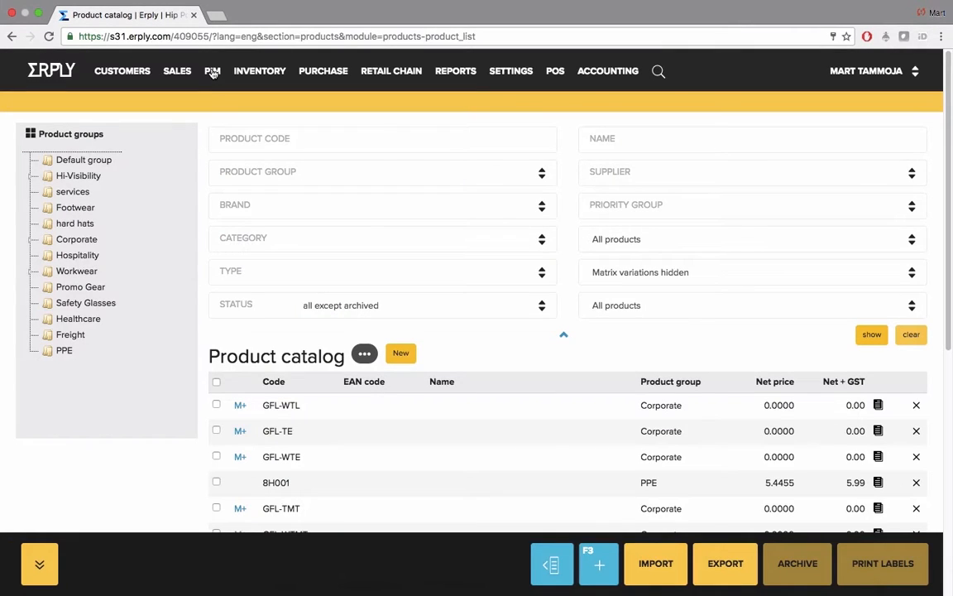
{"action": "mouse_move", "coordinate": [212, 73]}
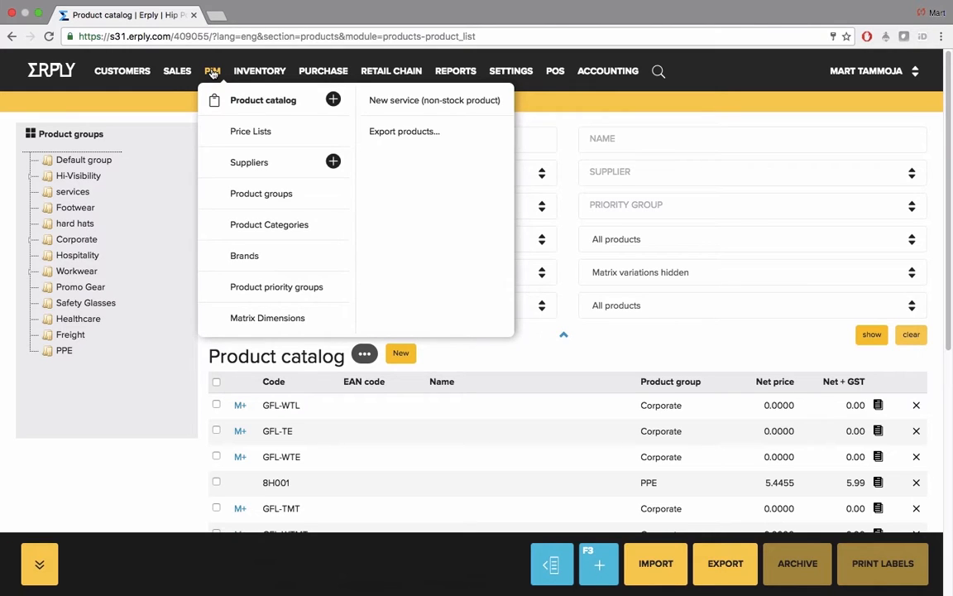
{"action": "left_click", "coordinate": [251, 197]}
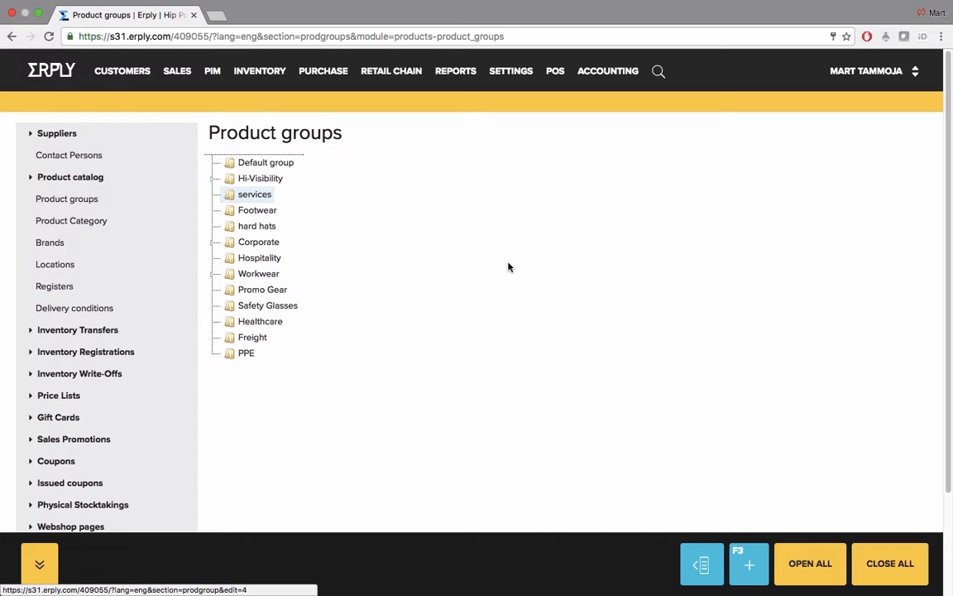
{"action": "left_click", "coordinate": [749, 571]}
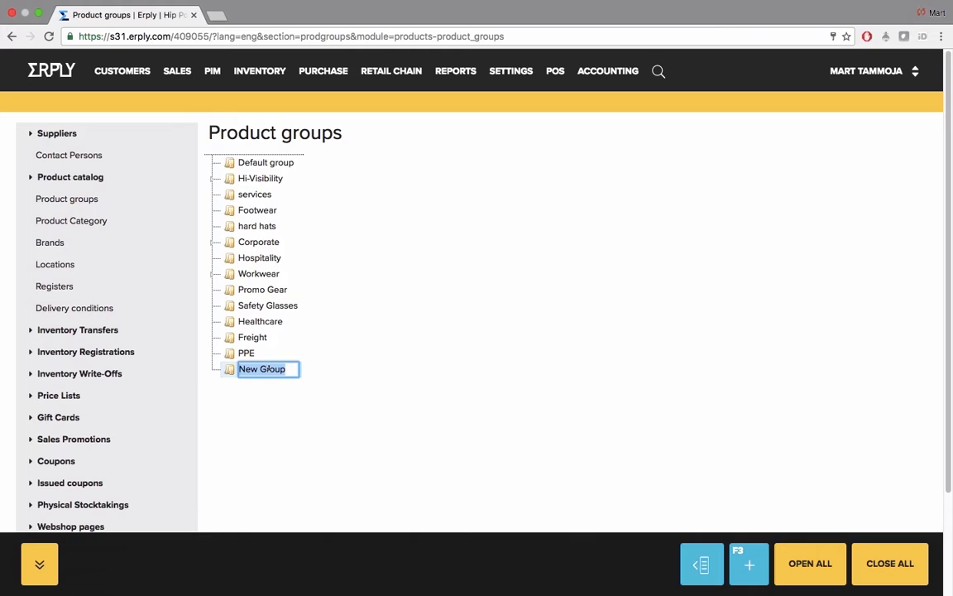
{"action": "type", "text": "Sheos"}
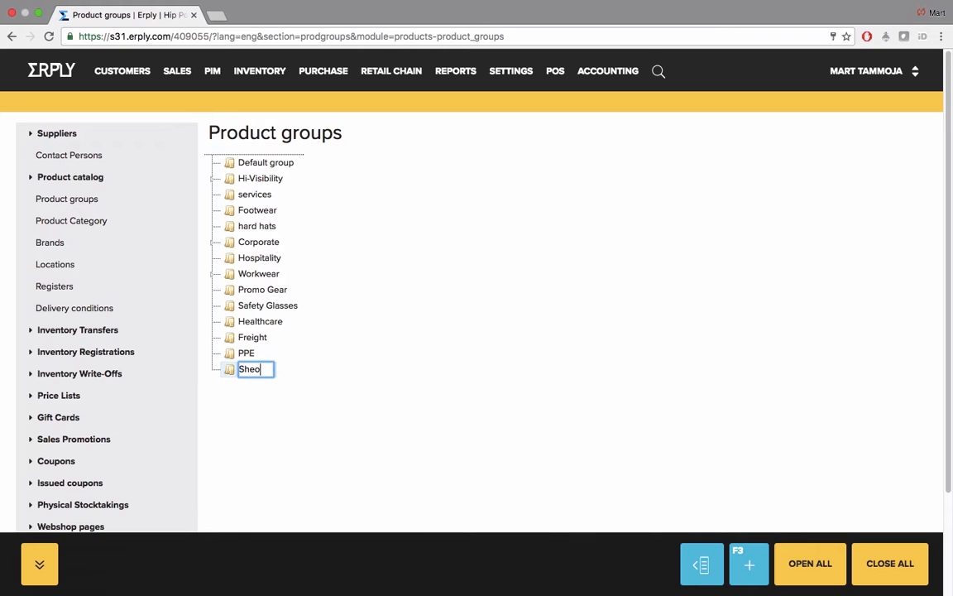
{"action": "key", "text": "BackSpace"}
{"action": "key", "text": "BackSpace"}
{"action": "key", "text": "BackSpace"}
{"action": "type", "text": "oes"}
{"action": "key", "text": "Return"}
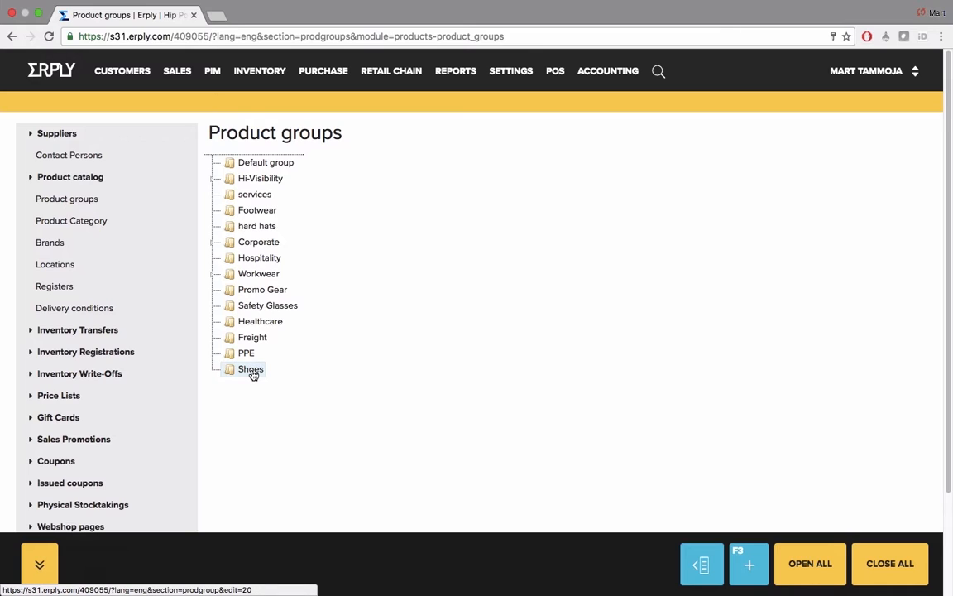
Step: Nest the PPE group under Shoes and the Freight group under PPE, and unfold the Shoes branch
{"action": "left_click_drag", "start_coordinate": [232, 357], "coordinate": [249, 372]}
{"action": "left_click", "coordinate": [213, 353]}
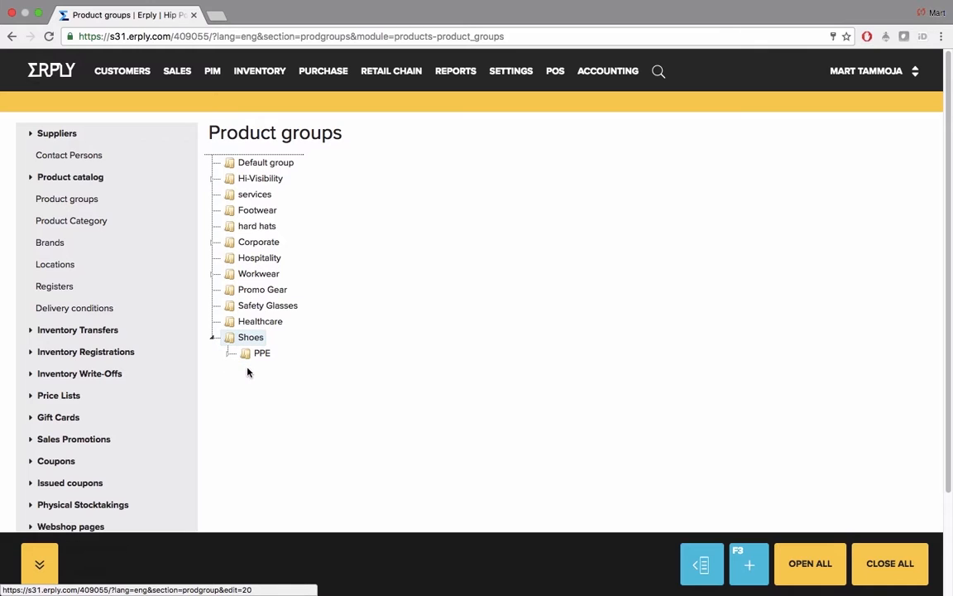
{"action": "left_click", "coordinate": [212, 338]}
{"action": "left_click", "coordinate": [213, 339]}
{"action": "left_click", "coordinate": [229, 355]}
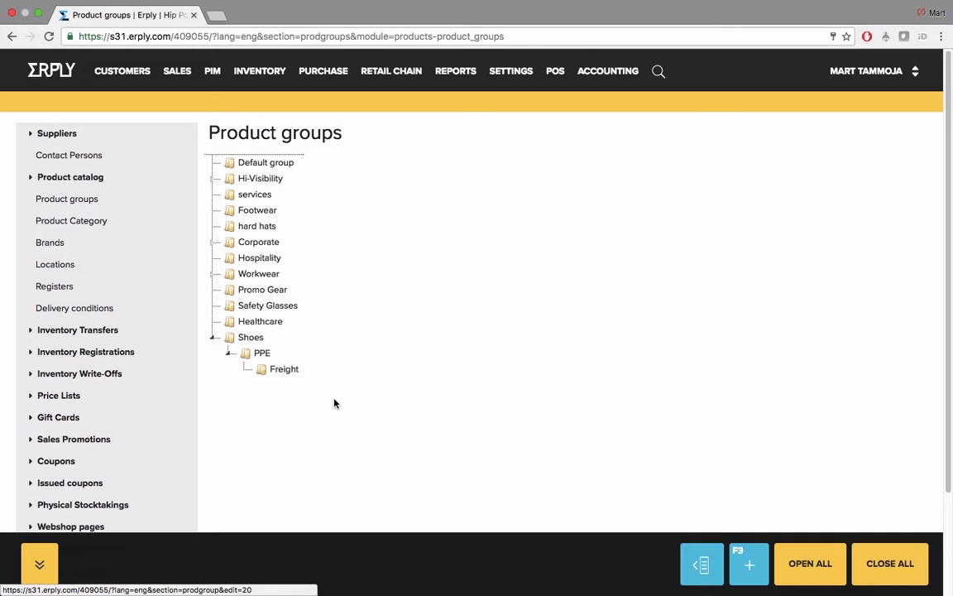
Step: Expand and collapse the whole product group tree, and view the actions available for the Freight group
{"action": "left_click", "coordinate": [823, 575]}
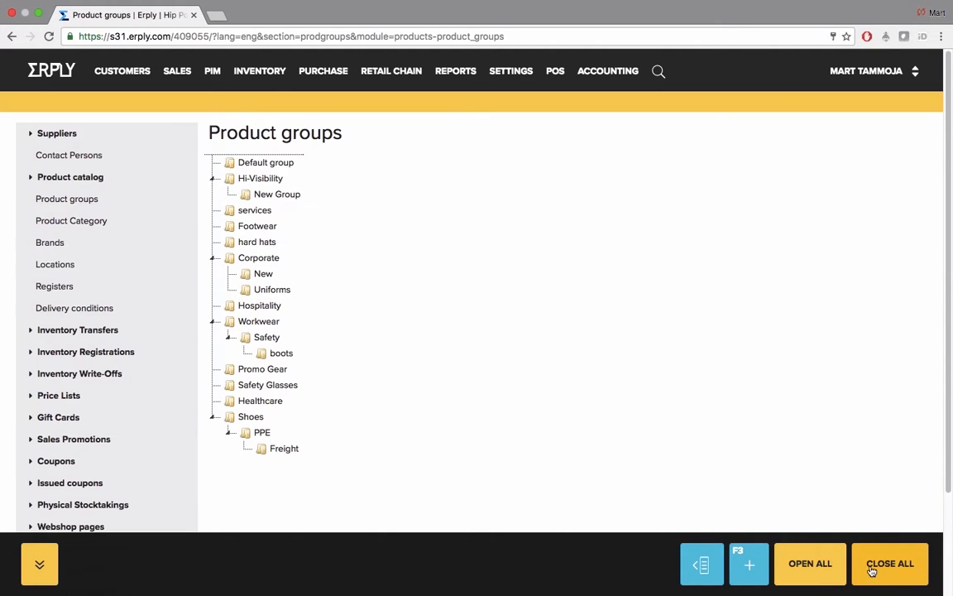
{"action": "left_click", "coordinate": [908, 559]}
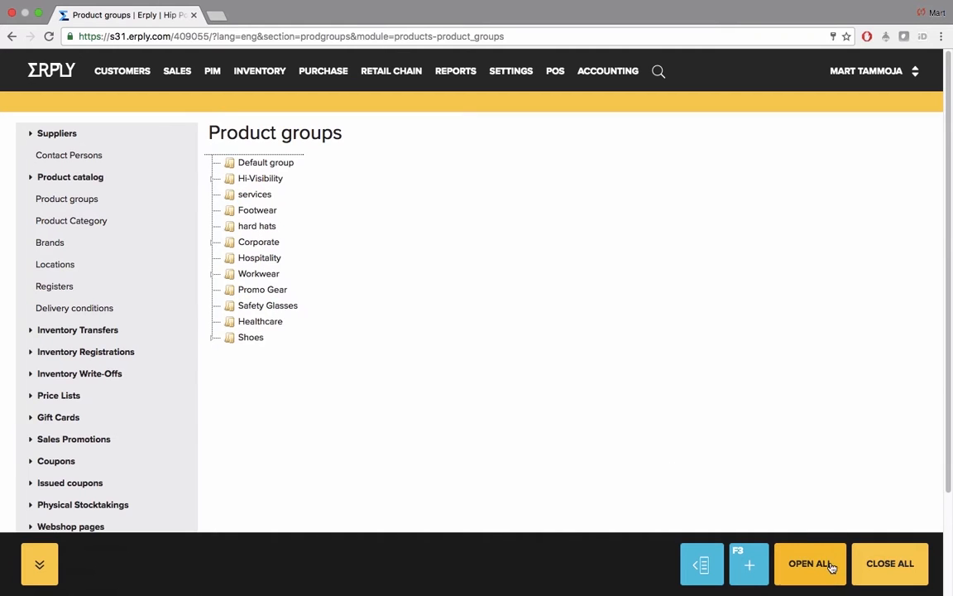
{"action": "left_click", "coordinate": [822, 566]}
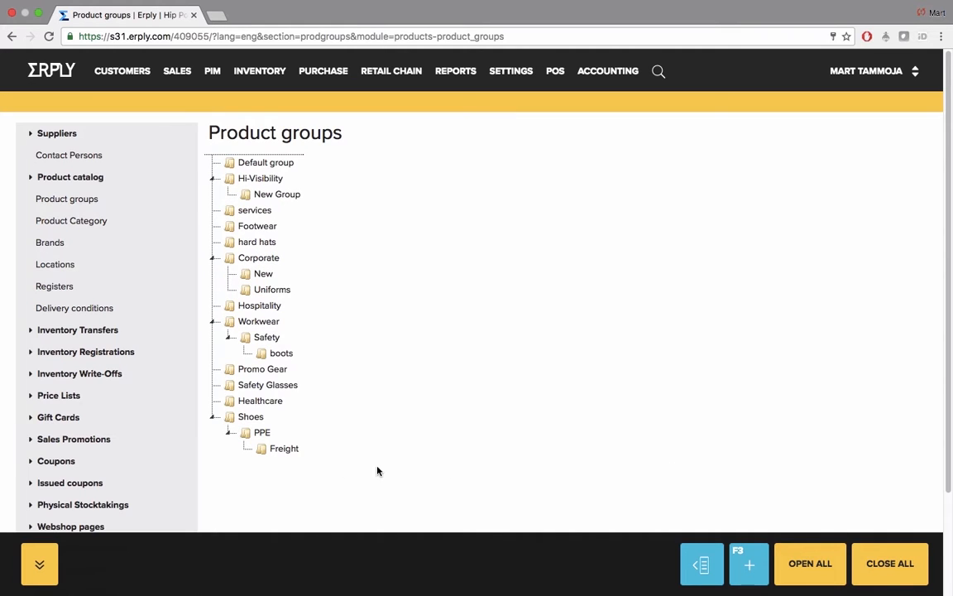
{"action": "left_click", "coordinate": [283, 451]}
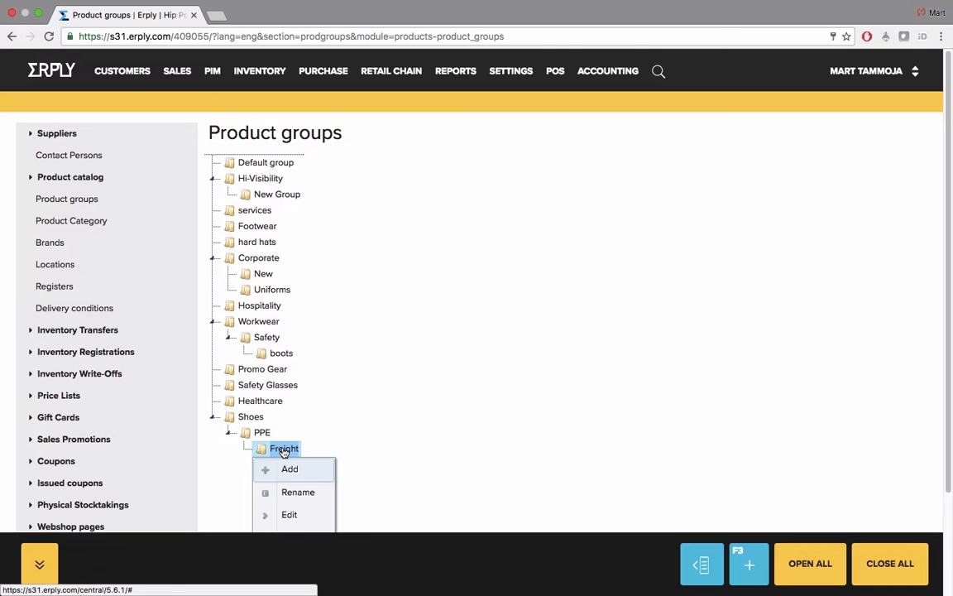
{"action": "scroll", "coordinate": [284, 451], "scroll_direction": "down", "scroll_amount": 1}
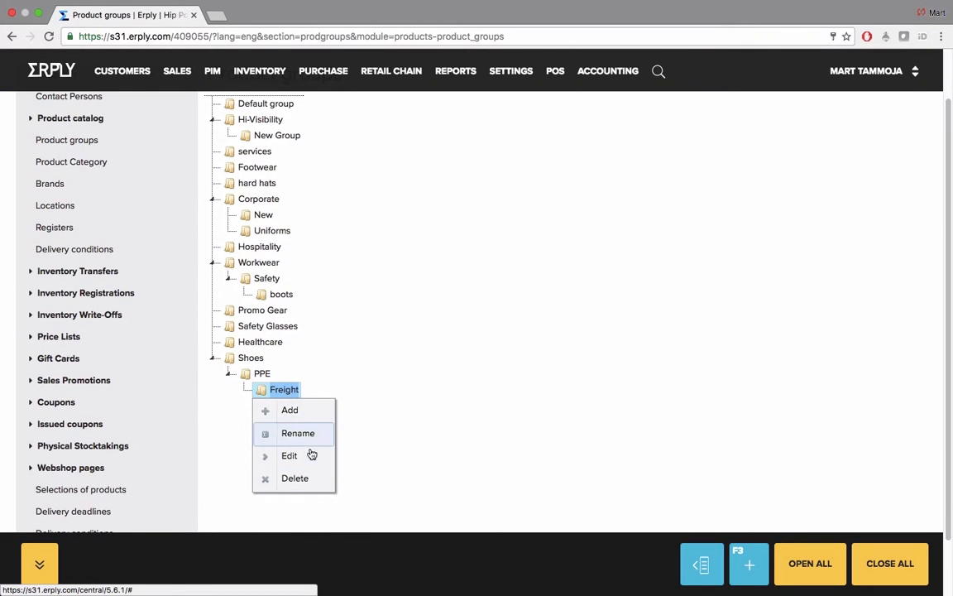
{"action": "left_click", "coordinate": [381, 474]}
{"action": "scroll", "coordinate": [380, 474], "scroll_direction": "up", "scroll_amount": 3}
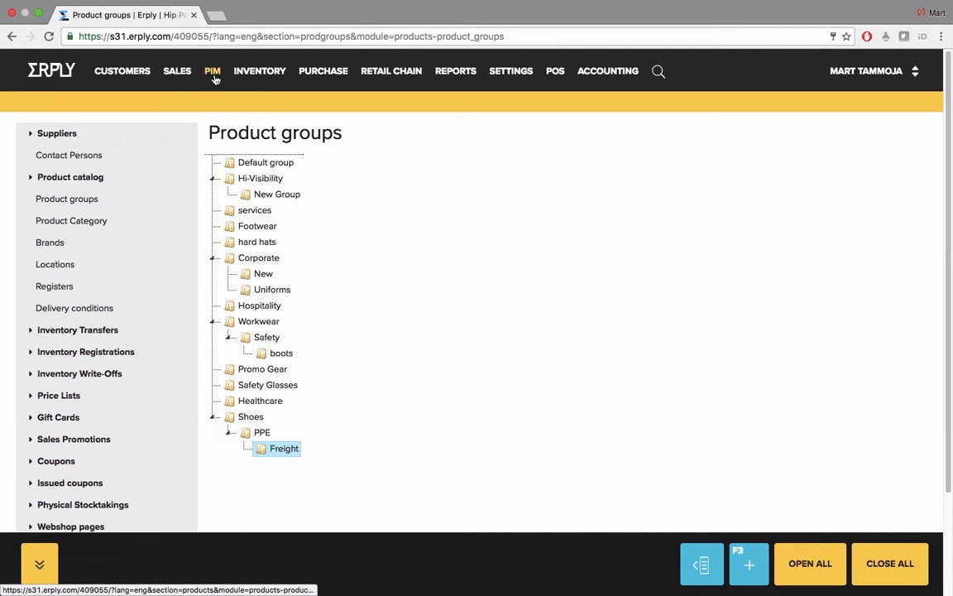
Step: Open the product categories and add a new top-level category named Brand new cat
{"action": "mouse_move", "coordinate": [214, 79]}
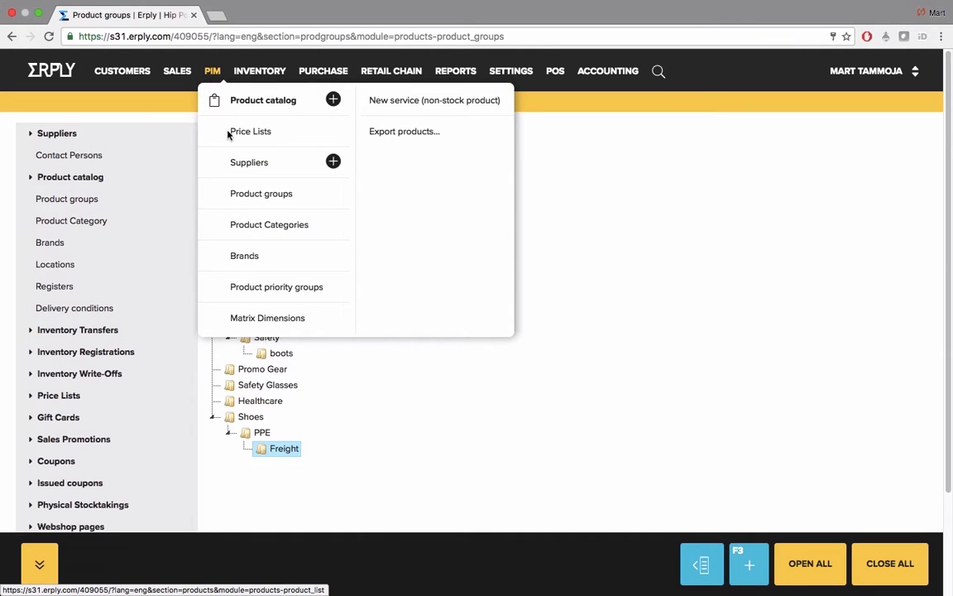
{"action": "left_click", "coordinate": [244, 229]}
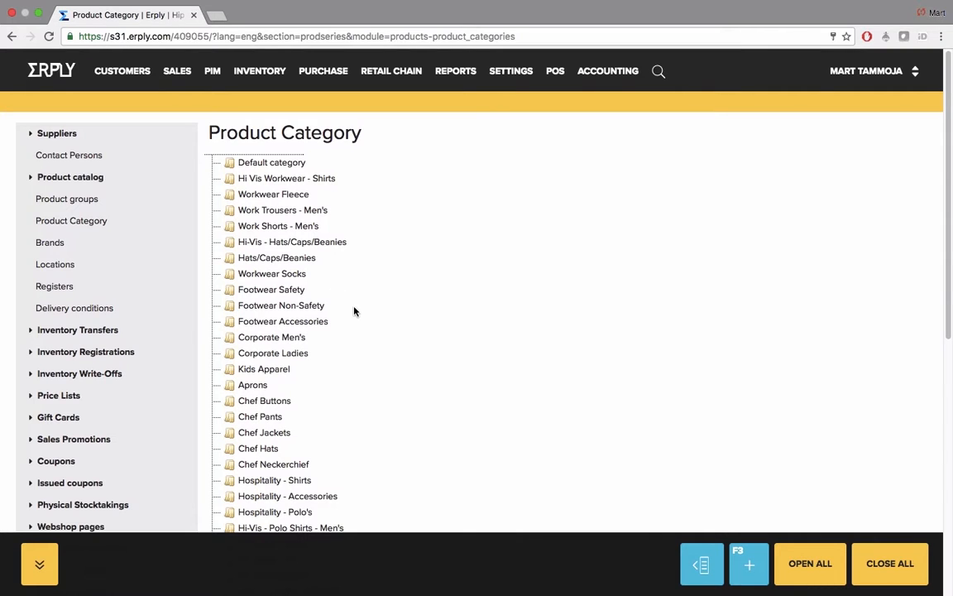
{"action": "scroll", "coordinate": [355, 311], "scroll_direction": "down", "scroll_amount": 8}
{"action": "scroll", "coordinate": [356, 312], "scroll_direction": "down", "scroll_amount": 4}
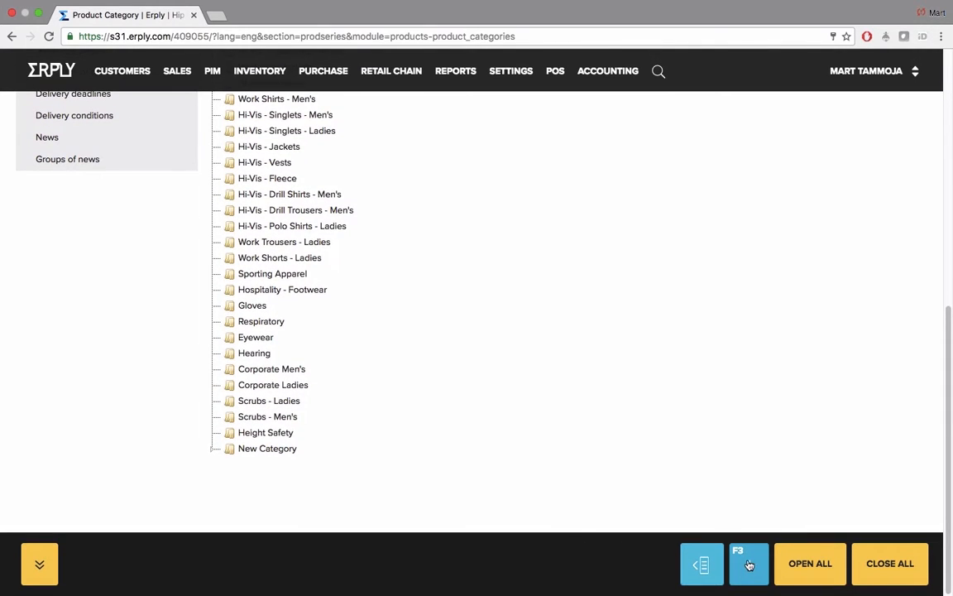
{"action": "left_click", "coordinate": [716, 567]}
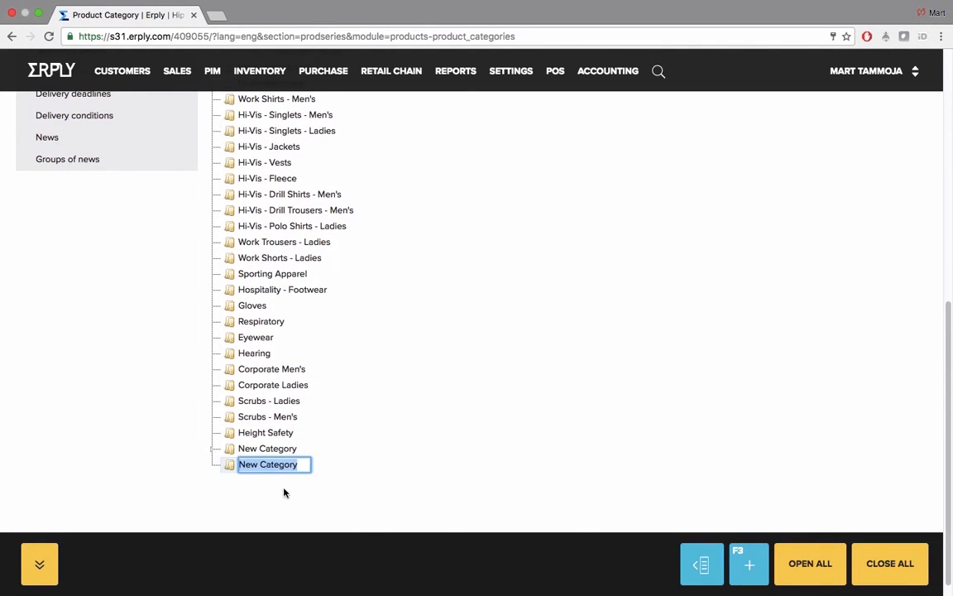
{"action": "type", "text": "Bra"}
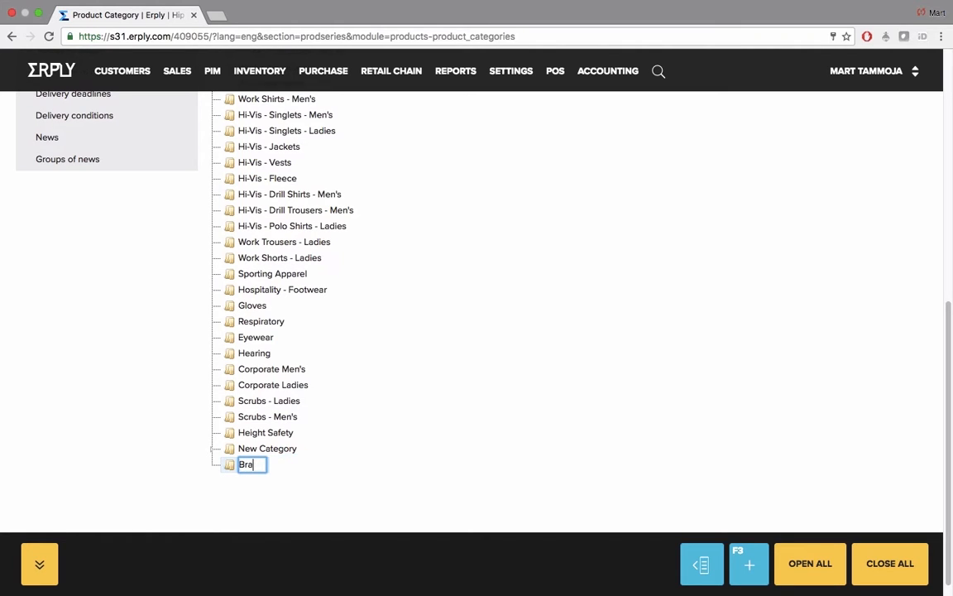
{"action": "type", "text": "nd new cat"}
{"action": "key", "text": "Return"}
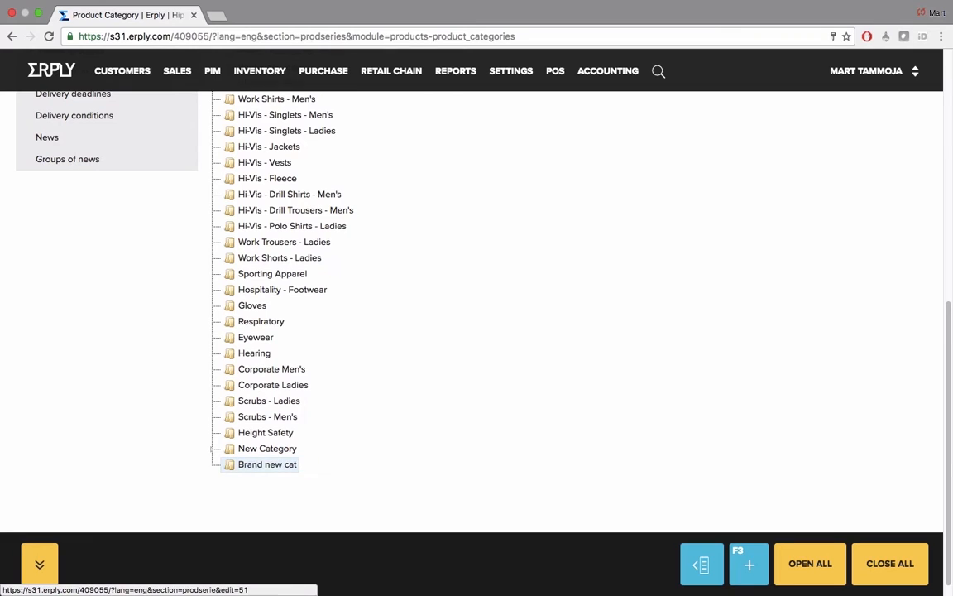
Step: View the actions available for the Brand new cat category without applying any
{"action": "right_click", "coordinate": [267, 467]}
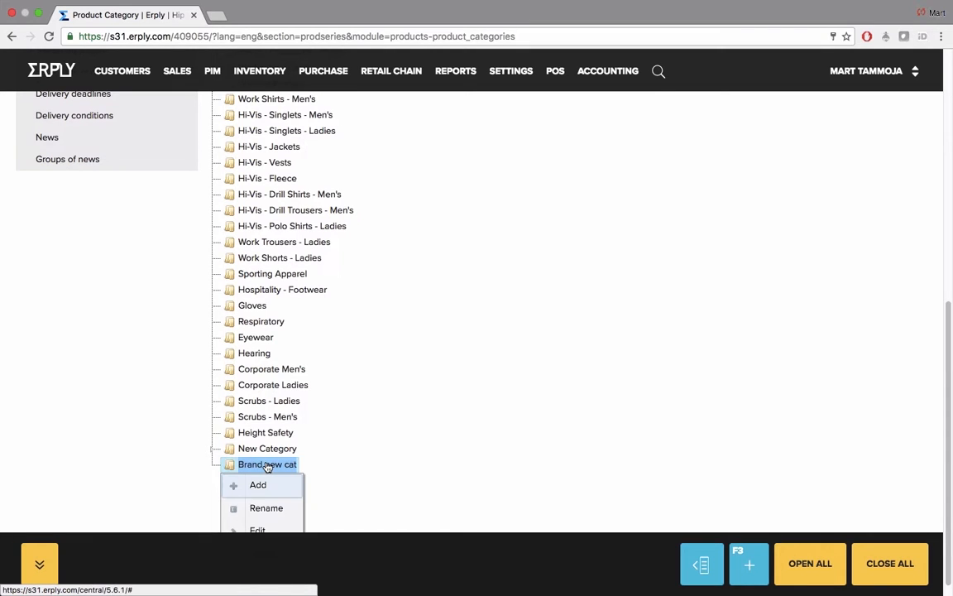
{"action": "scroll", "coordinate": [266, 466], "scroll_direction": "down", "scroll_amount": 1}
{"action": "left_click", "coordinate": [411, 453]}
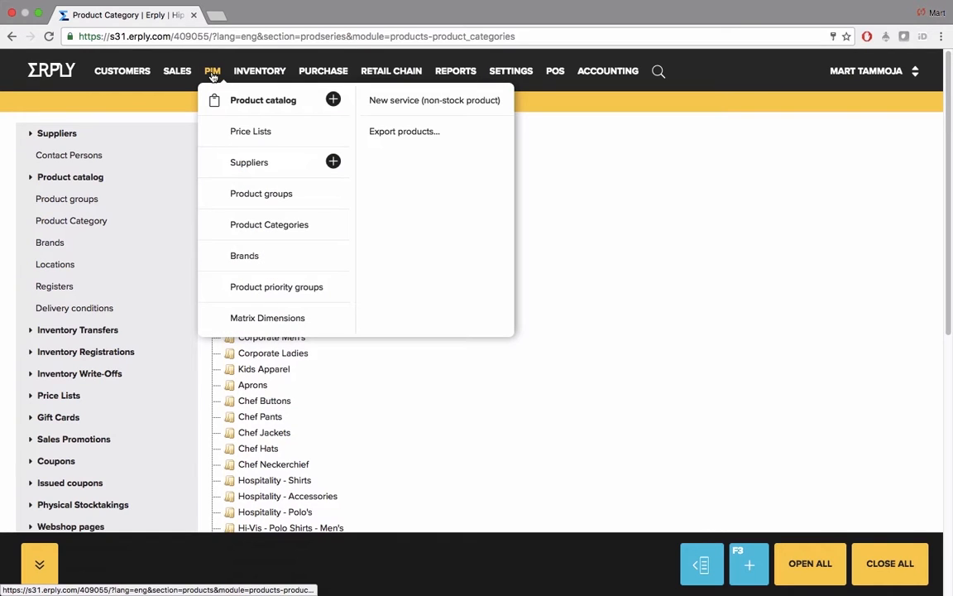
Step: Open the brands list, view the JB's wear brand record, and close it without saving
{"action": "left_click", "coordinate": [250, 257]}
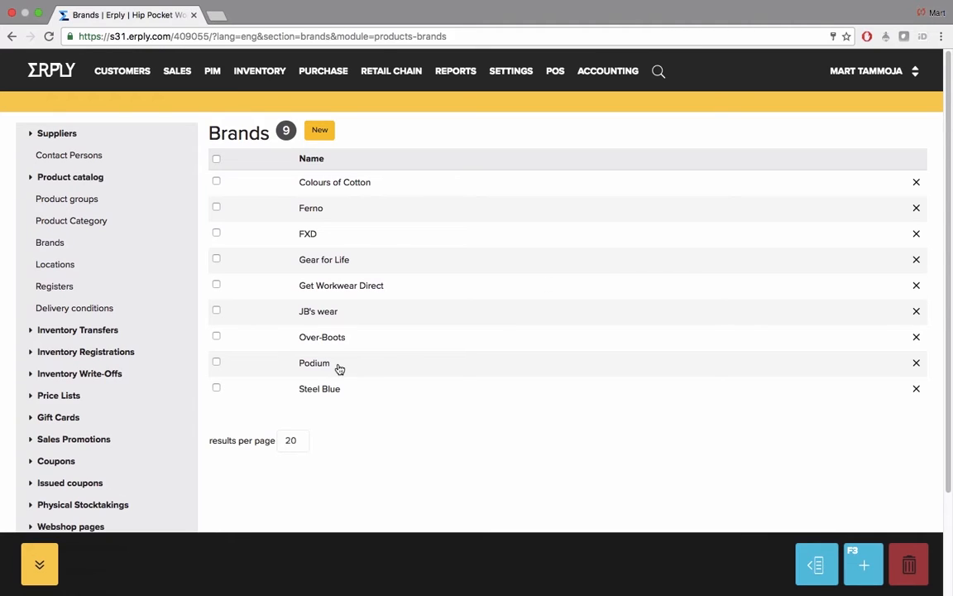
{"action": "left_click", "coordinate": [330, 314]}
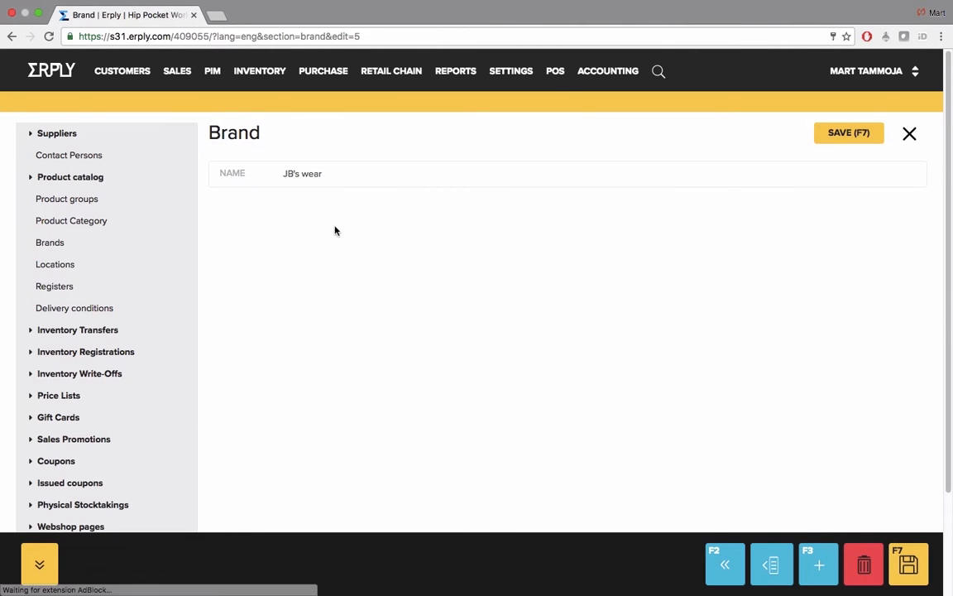
{"action": "left_click_drag", "start_coordinate": [285, 173], "coordinate": [344, 169]}
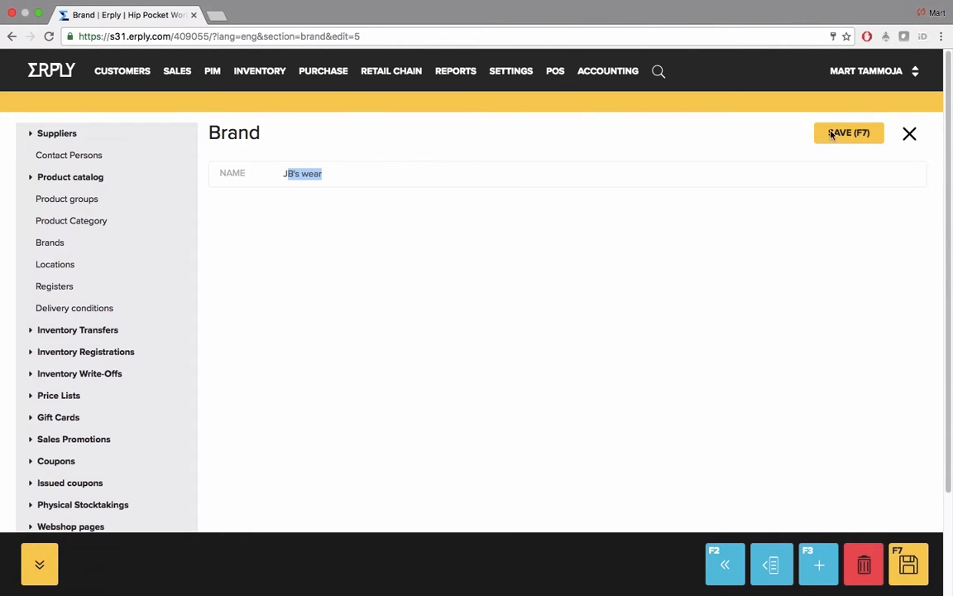
{"action": "left_click", "coordinate": [911, 135]}
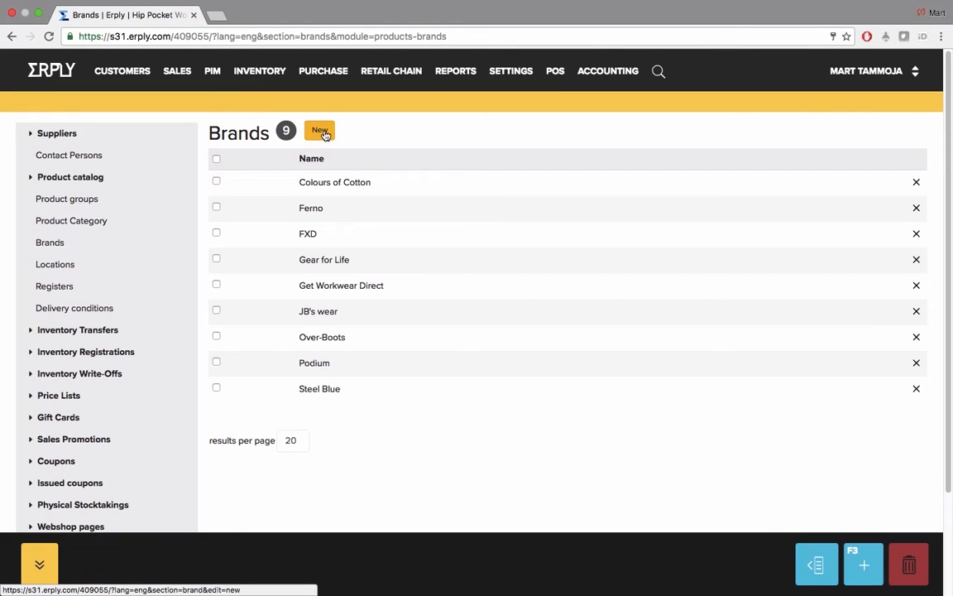
Step: Create a new brand named Adidas and save it
{"action": "left_click", "coordinate": [319, 132]}
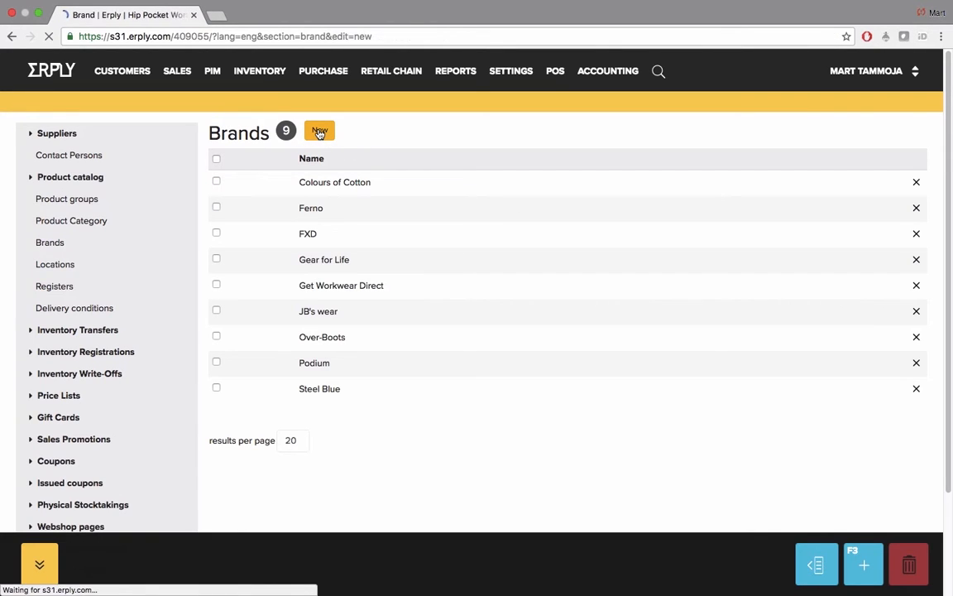
{"action": "type", "text": "Adidas"}
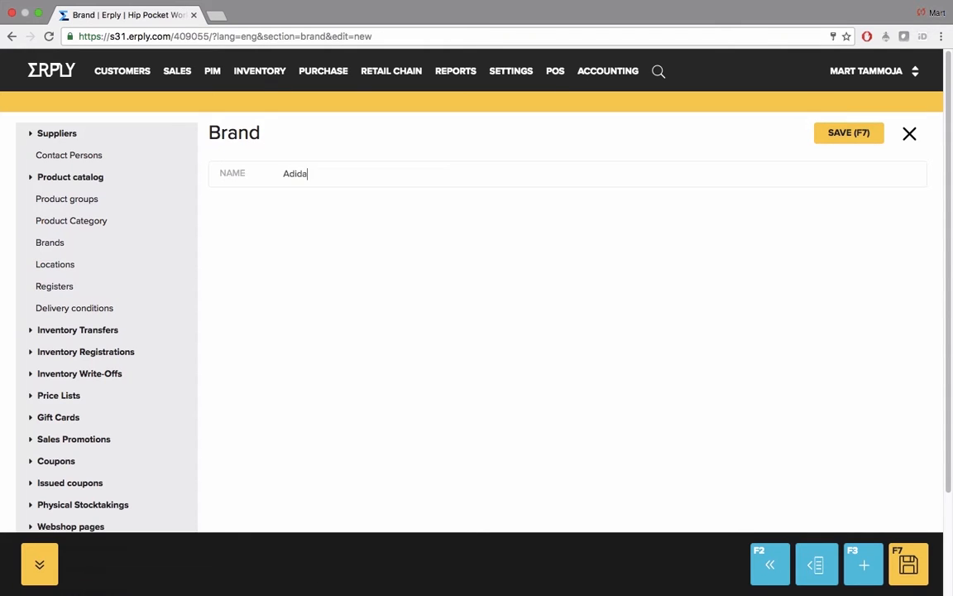
{"action": "left_click", "coordinate": [849, 133]}
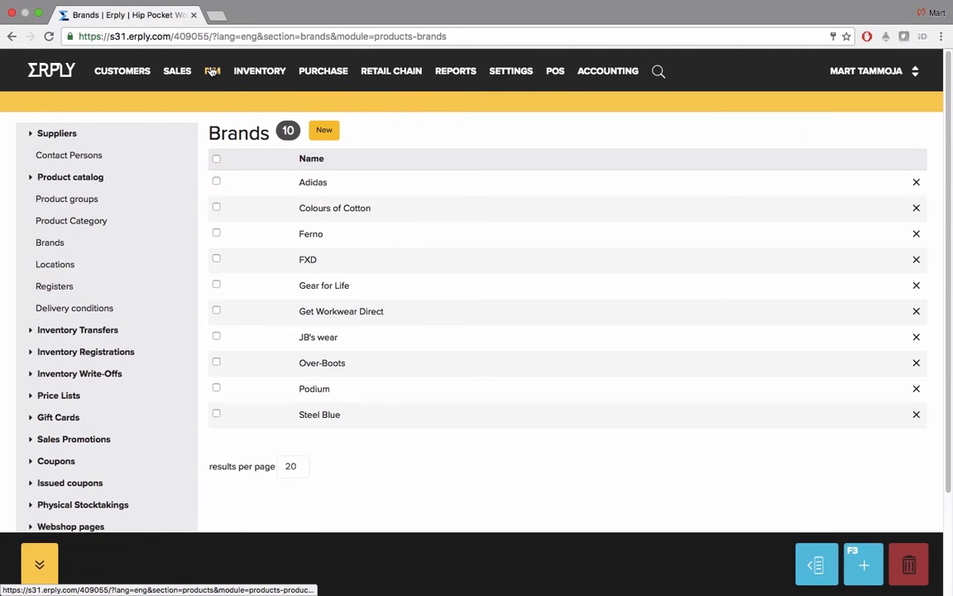
Step: View the product priority groups list, and return to the product catalog
{"action": "mouse_move", "coordinate": [211, 72]}
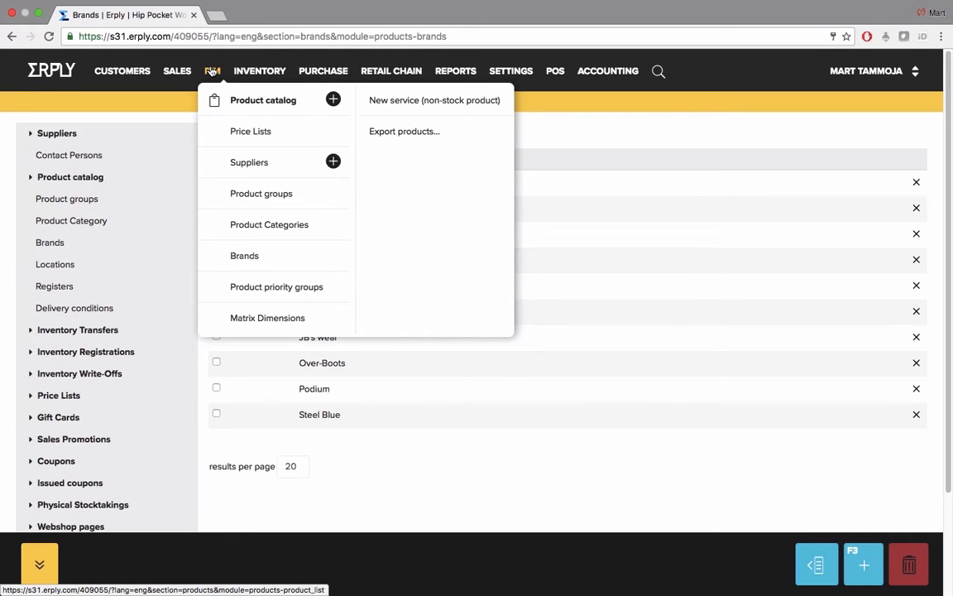
{"action": "left_click", "coordinate": [281, 288]}
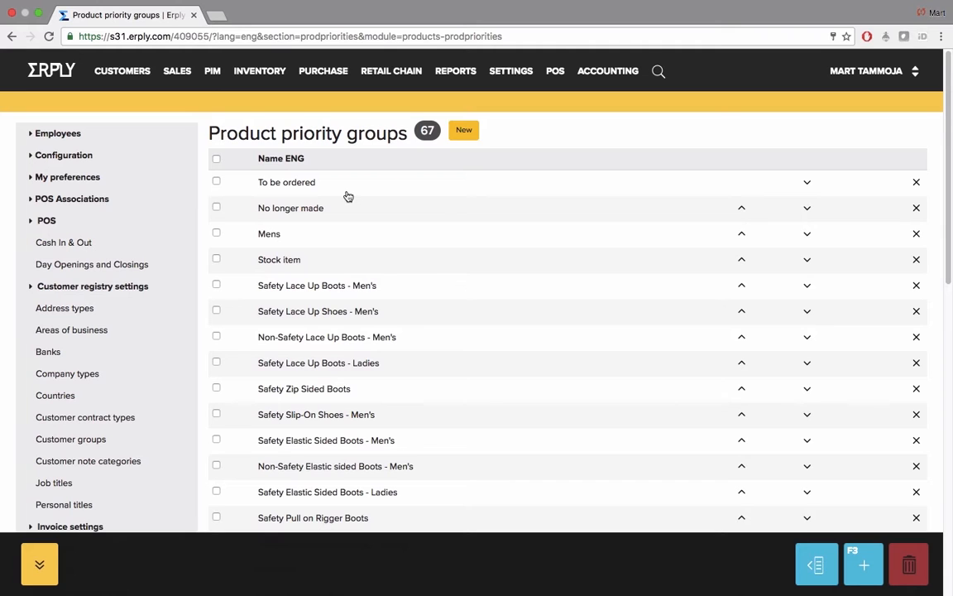
{"action": "left_click", "coordinate": [214, 73]}
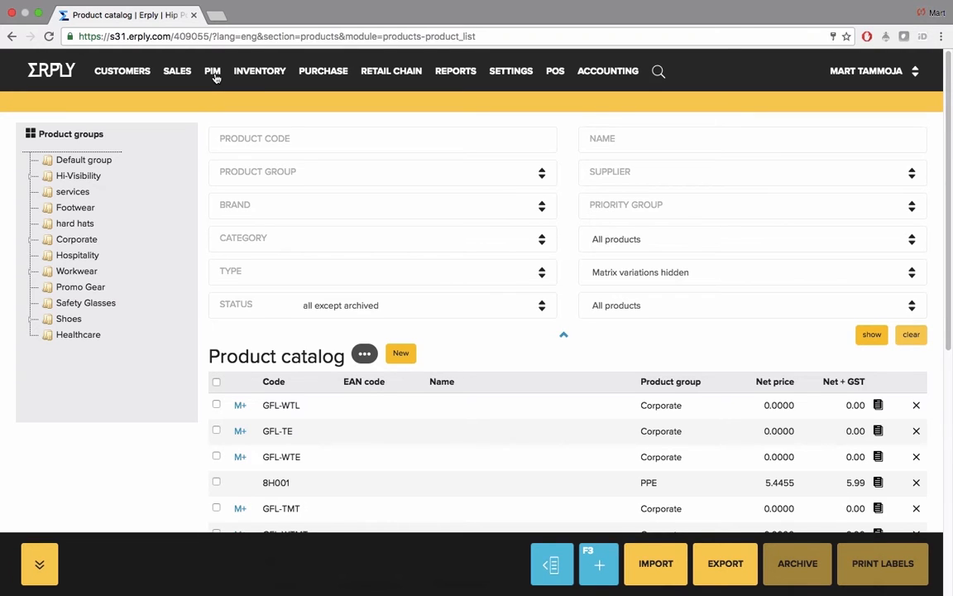
Step: Open the matrix dimensions, examine the Color dimension's values and new-value fields, and close it without changes
{"action": "left_click", "coordinate": [215, 75]}
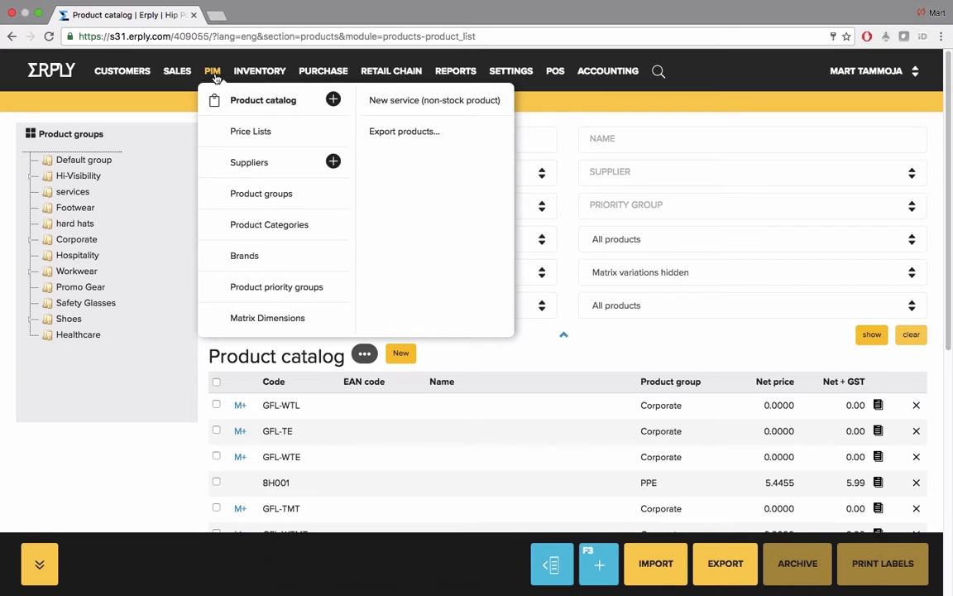
{"action": "left_click", "coordinate": [250, 322]}
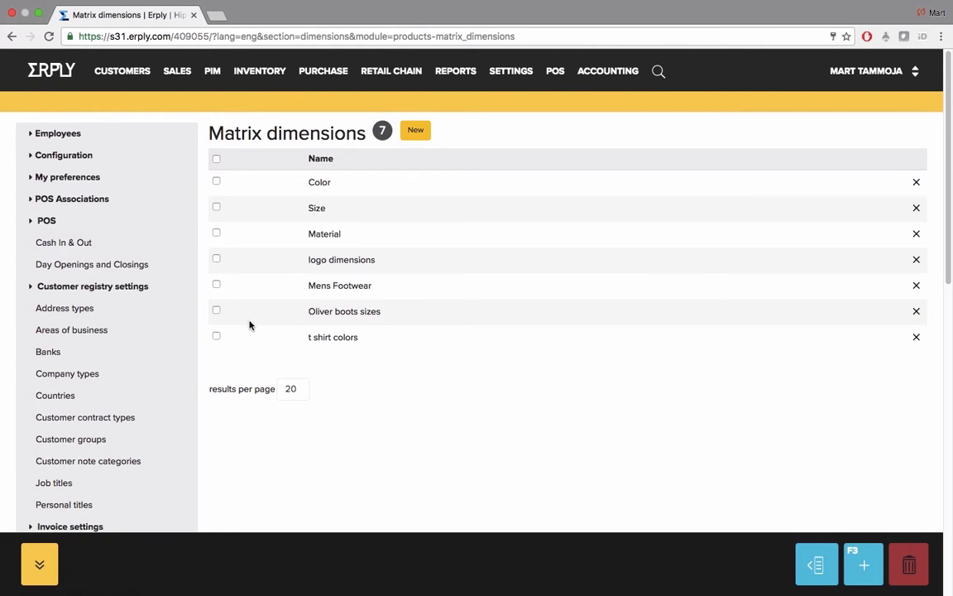
{"action": "left_click", "coordinate": [321, 183]}
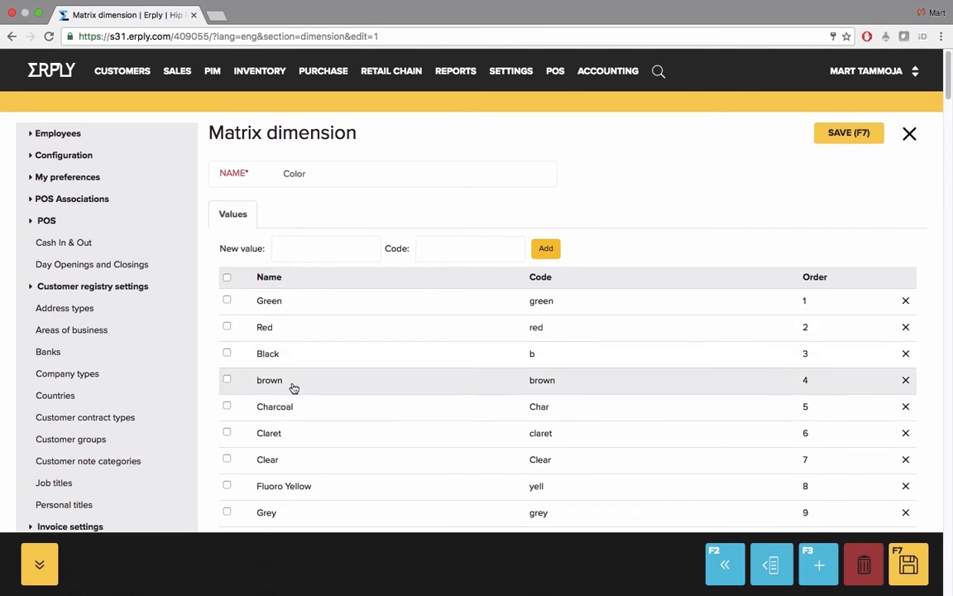
{"action": "left_click", "coordinate": [297, 249]}
{"action": "left_click", "coordinate": [450, 251]}
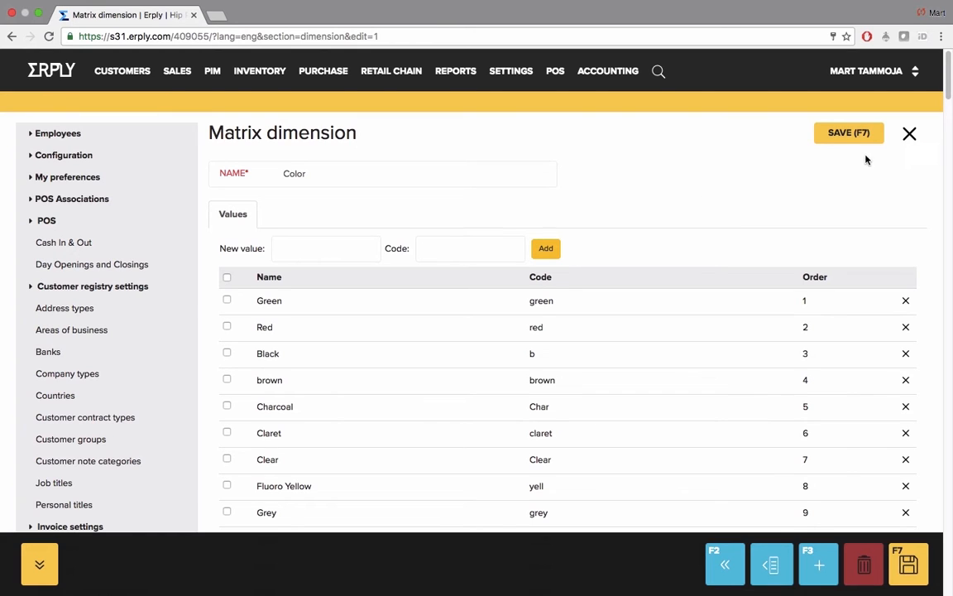
{"action": "left_click", "coordinate": [909, 133]}
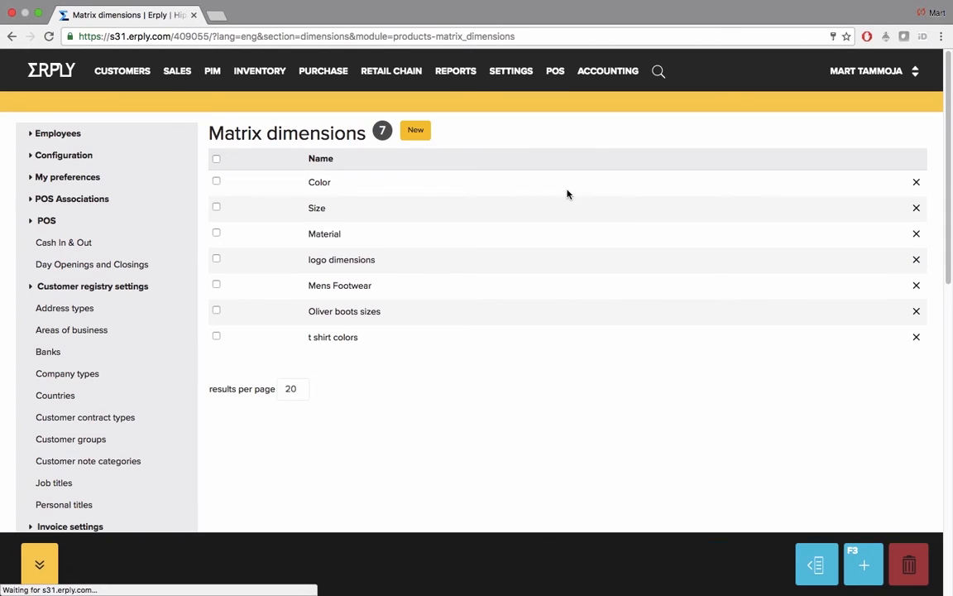
Step: Create a new matrix dimension named Fabric and save it
{"action": "left_click", "coordinate": [415, 132]}
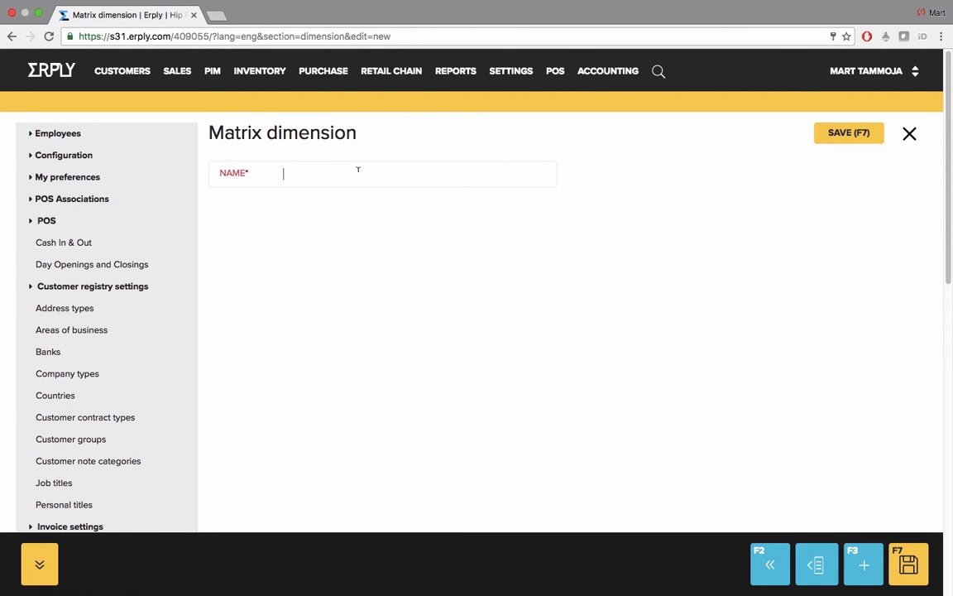
{"action": "type", "text": "Fabric"}
{"action": "left_click", "coordinate": [841, 134]}
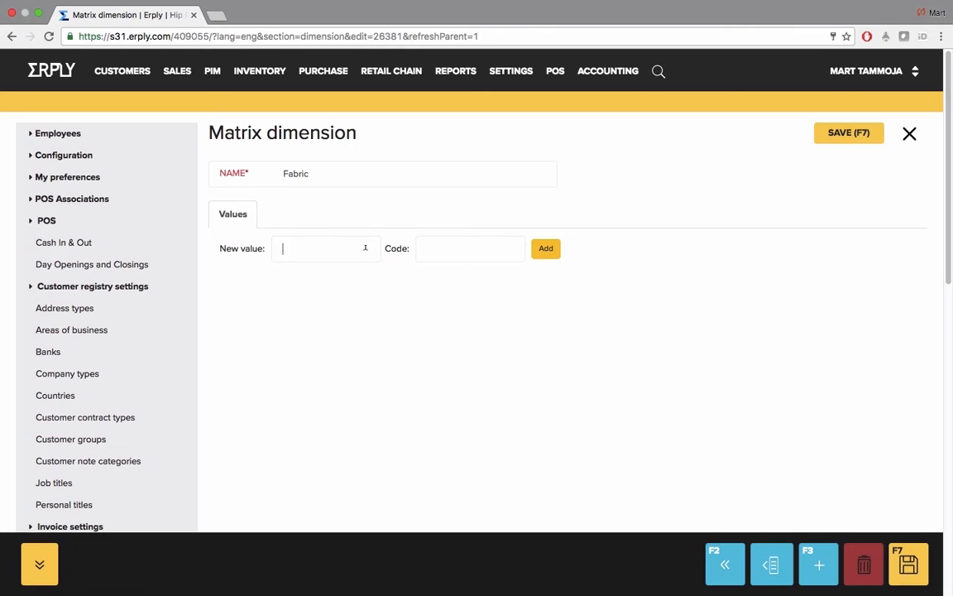
Step: Add the values Silk with code 123 and Cotton with code 234 to the Fabric dimension
{"action": "type", "text": "S"}
{"action": "type", "text": "ilk"}
{"action": "type", "text": "123"}
{"action": "left_click", "coordinate": [546, 251]}
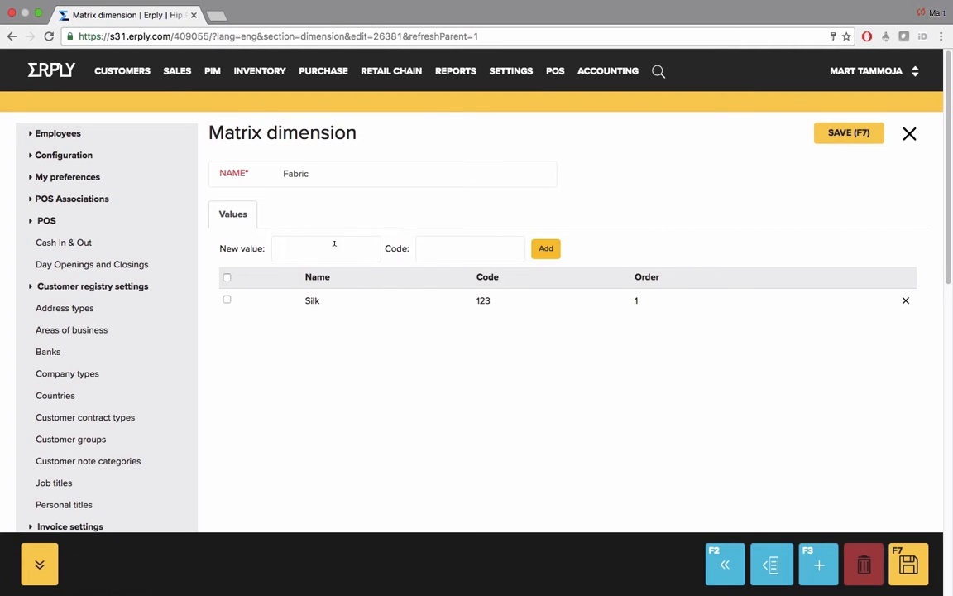
{"action": "type", "text": "Cotton"}
{"action": "key", "text": "Tab"}
{"action": "type", "text": "234"}
{"action": "left_click", "coordinate": [550, 251]}
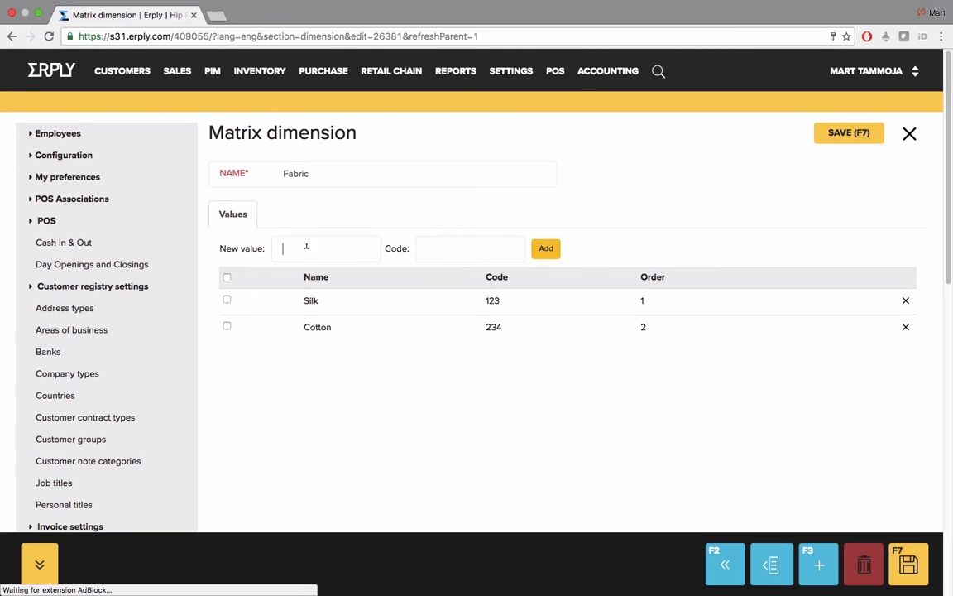
Step: Add the value Wool with code 345 to the Fabric dimension and save the dimension
{"action": "type", "text": "Wool"}
{"action": "key", "text": "Tab"}
{"action": "type", "text": "345"}
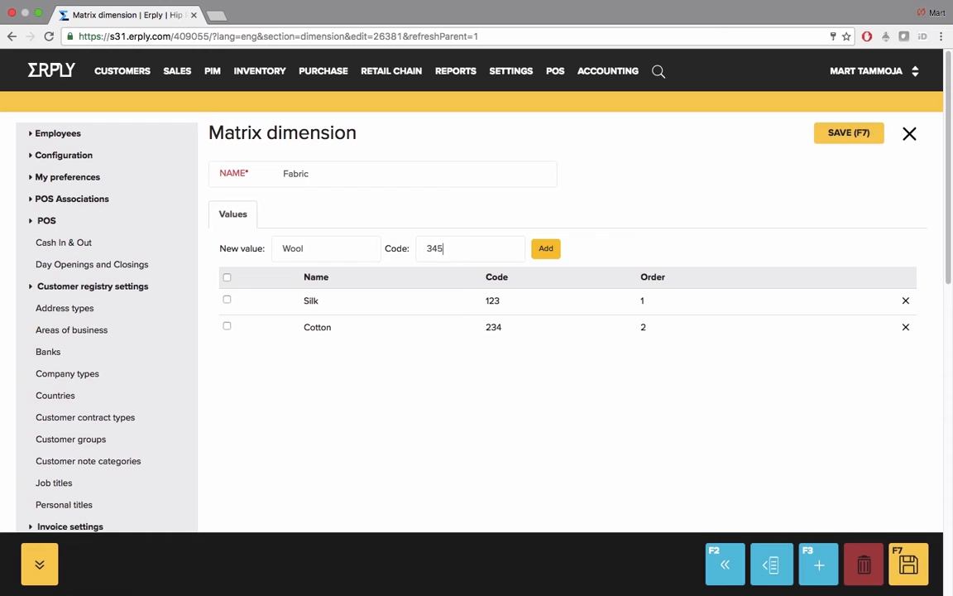
{"action": "left_click", "coordinate": [553, 251]}
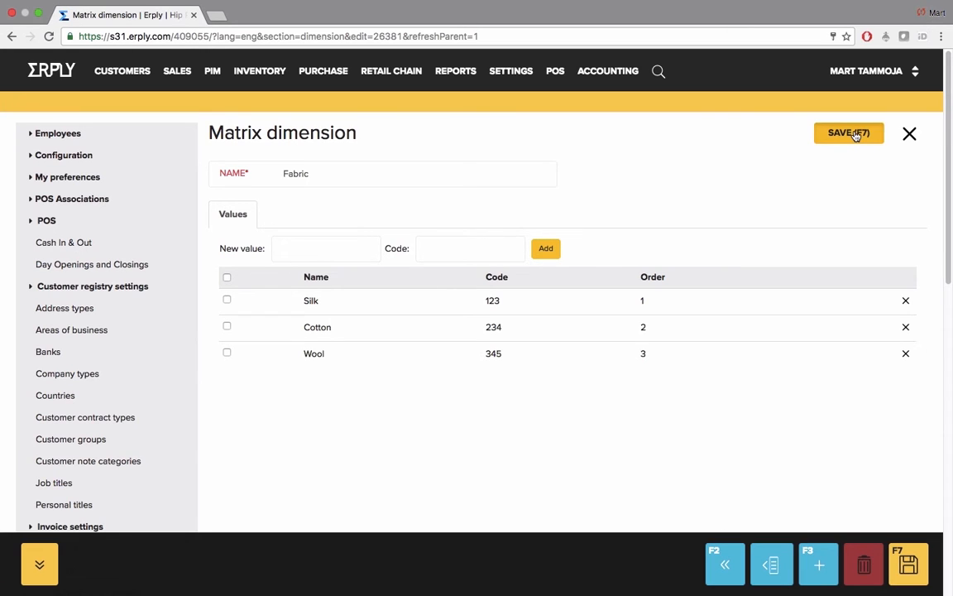
{"action": "left_click", "coordinate": [856, 134]}
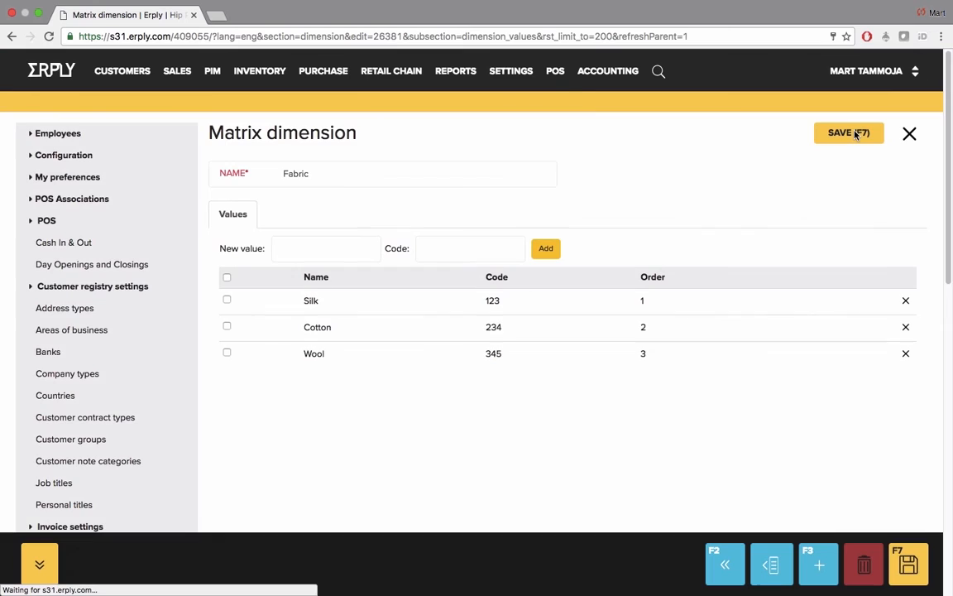
Step: Open a blank new service (non-stock product) form and examine its non-stock product or service option
{"action": "left_click", "coordinate": [211, 74]}
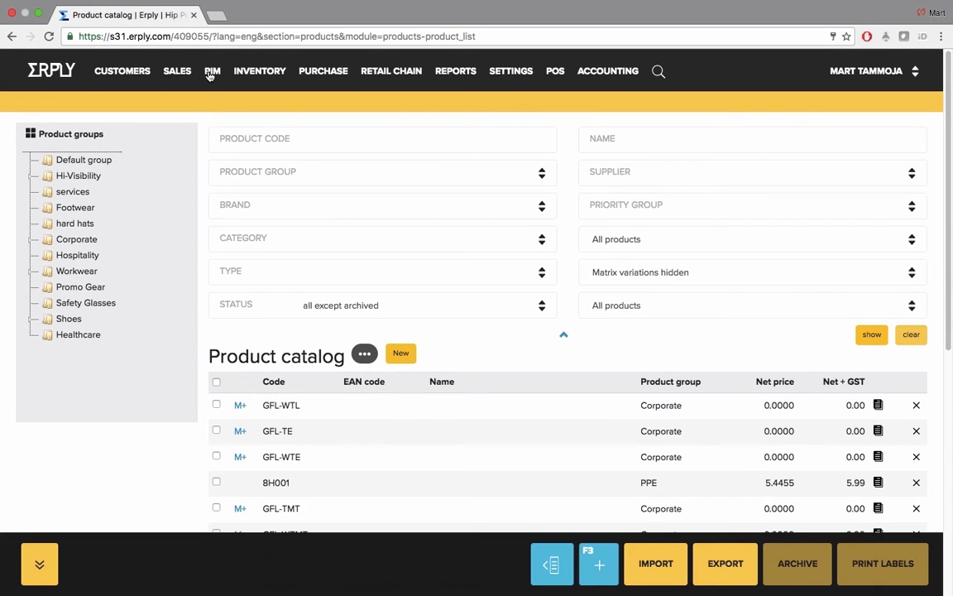
{"action": "left_click", "coordinate": [211, 74]}
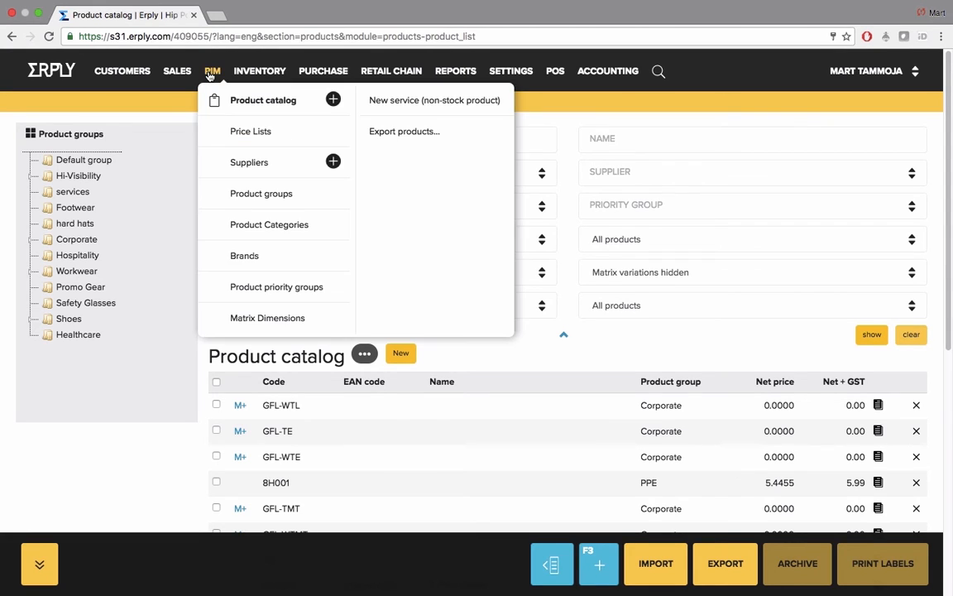
{"action": "left_click", "coordinate": [401, 103]}
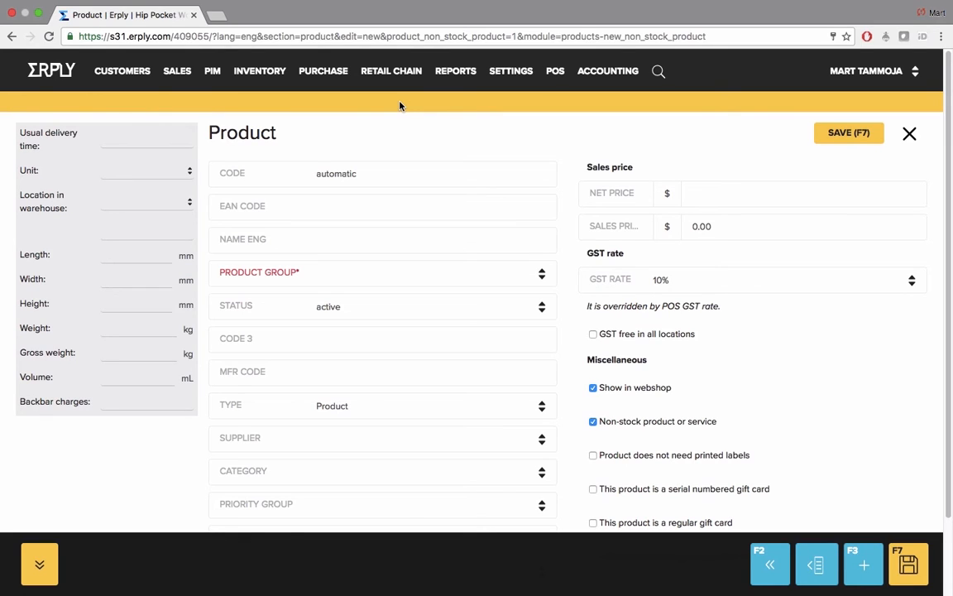
{"action": "double_click", "coordinate": [259, 126]}
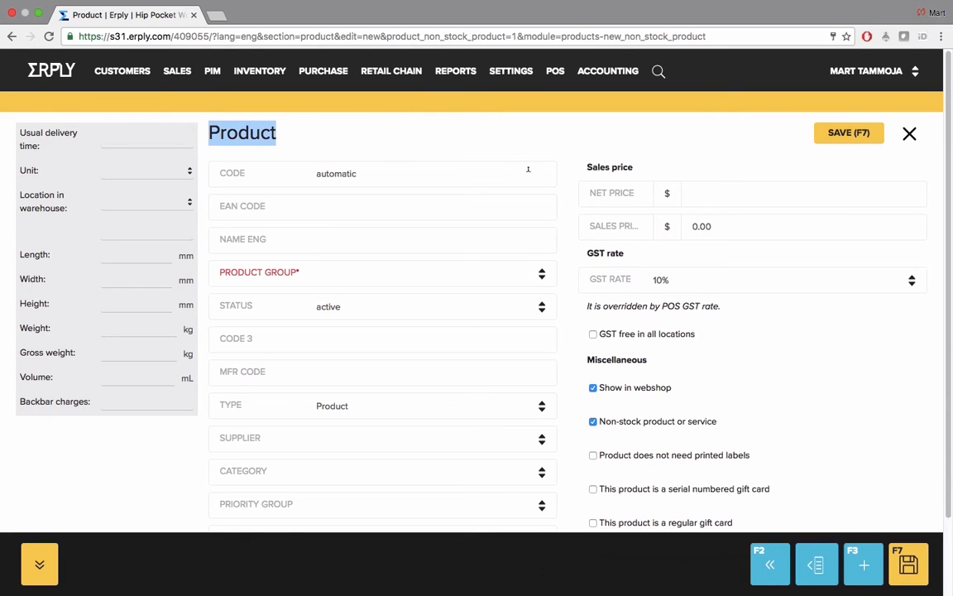
{"action": "left_click", "coordinate": [565, 194]}
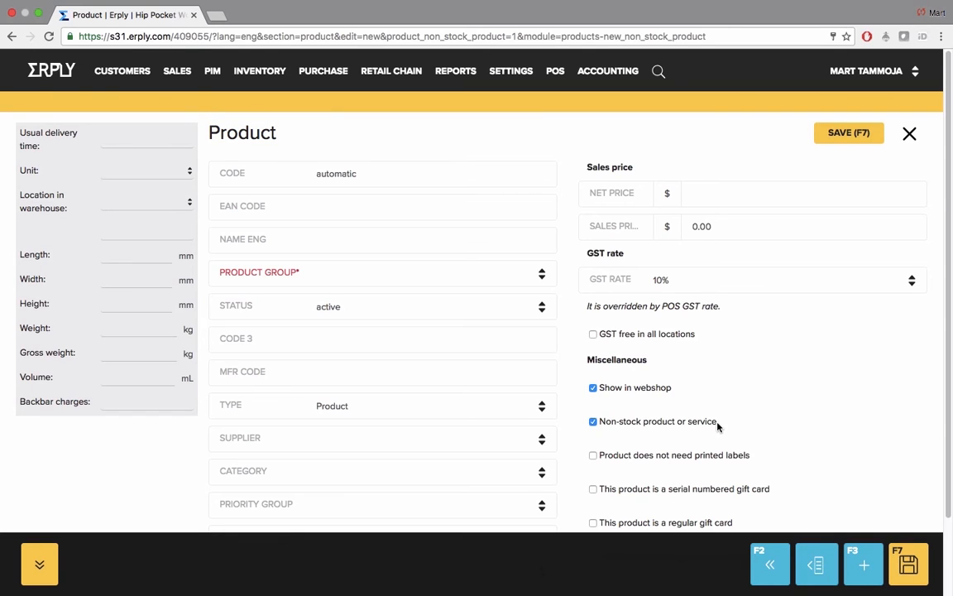
{"action": "left_click_drag", "start_coordinate": [644, 423], "coordinate": [600, 424]}
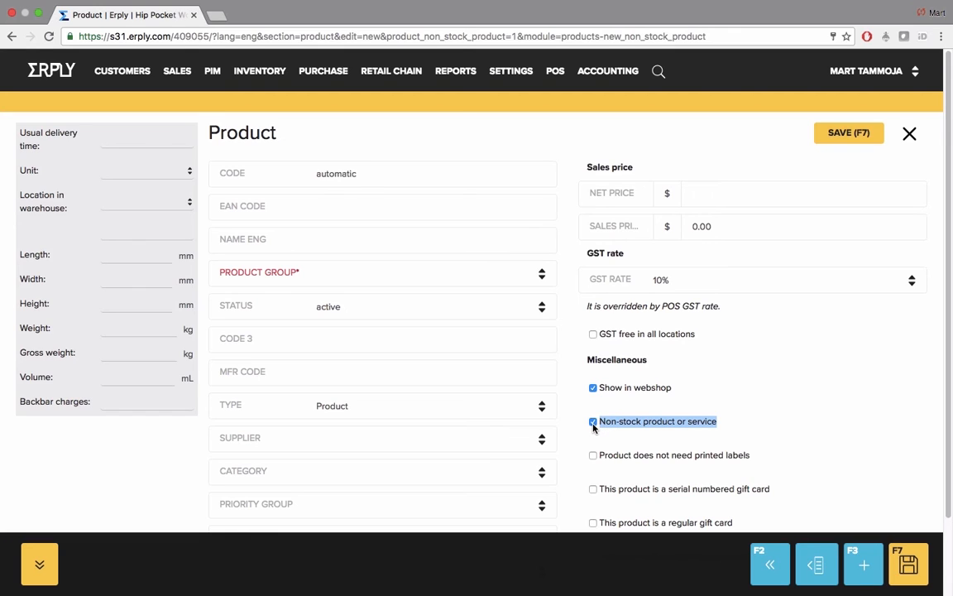
{"action": "left_click", "coordinate": [730, 427]}
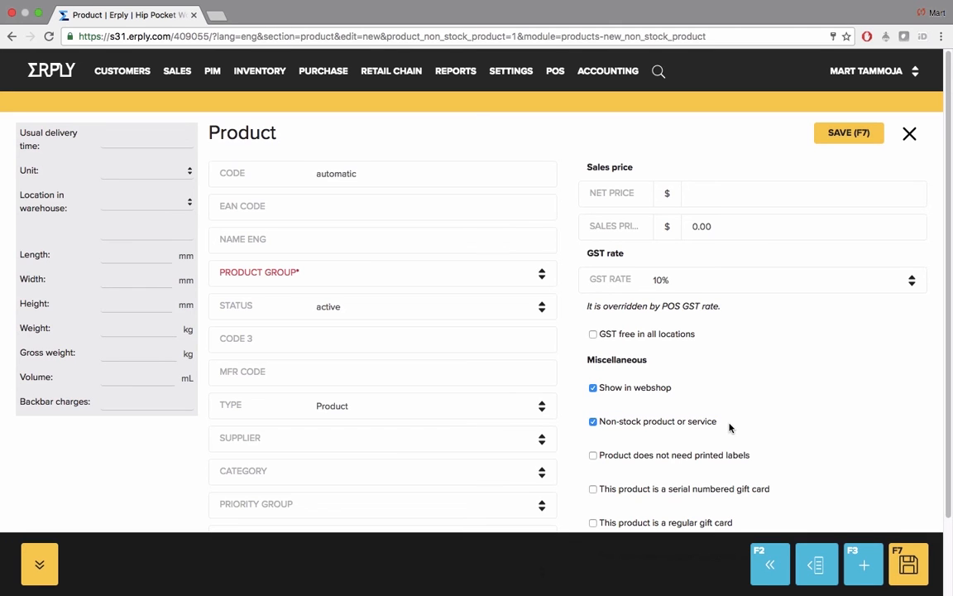
Step: Leave the product form and export the product list for all products except archived, with no other filters
{"action": "left_click", "coordinate": [211, 73]}
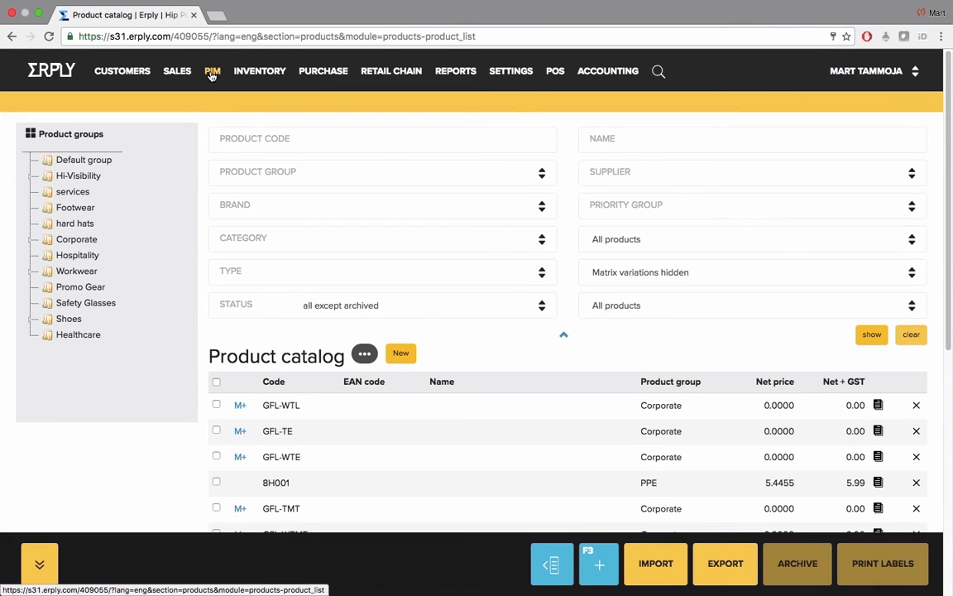
{"action": "mouse_move", "coordinate": [212, 75]}
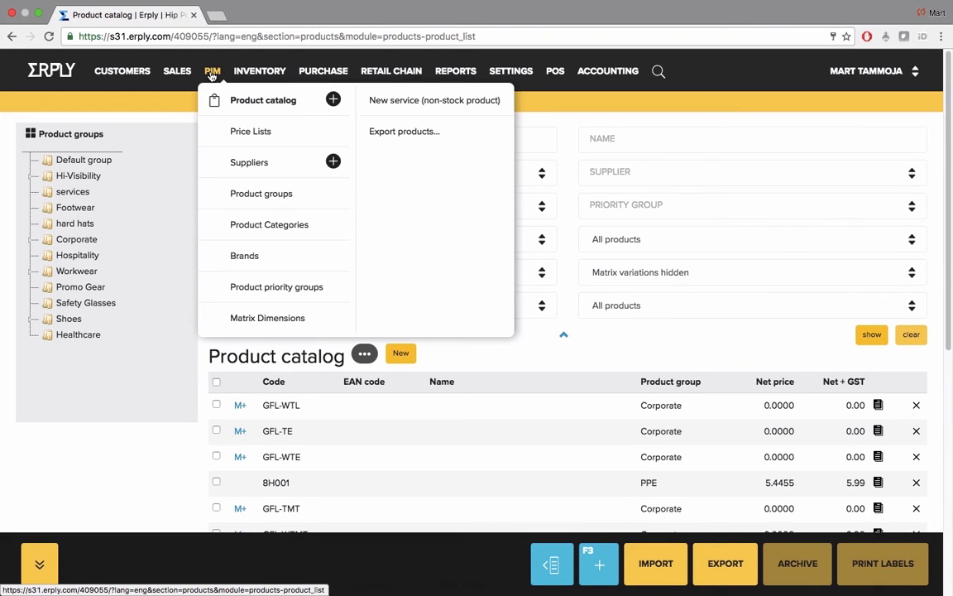
{"action": "left_click", "coordinate": [426, 138]}
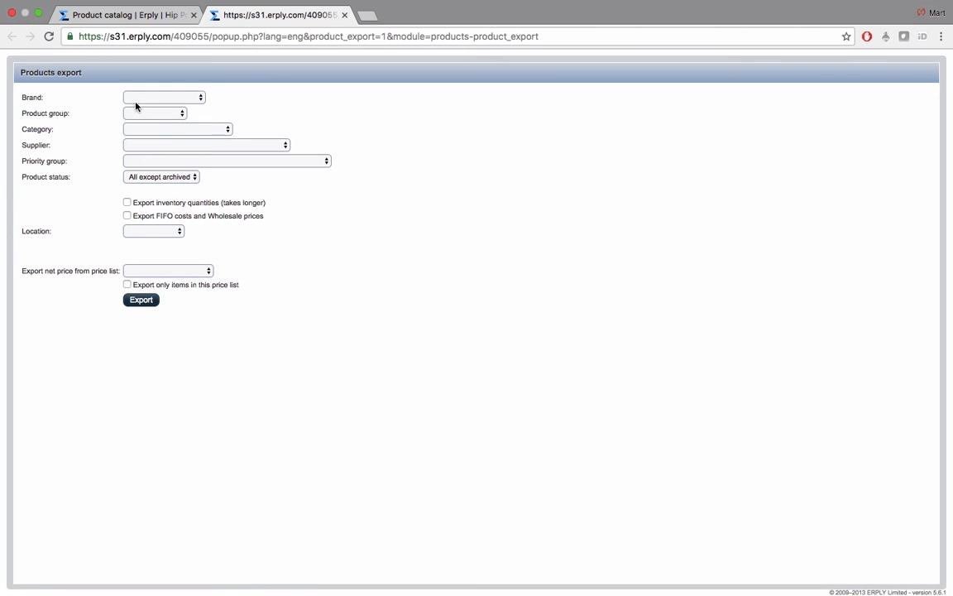
{"action": "left_click", "coordinate": [143, 301]}
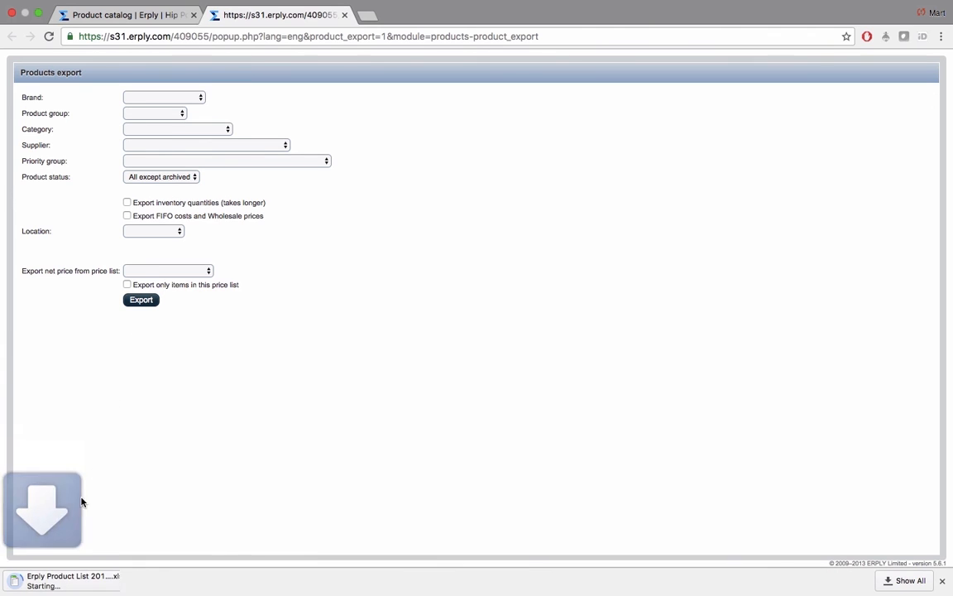